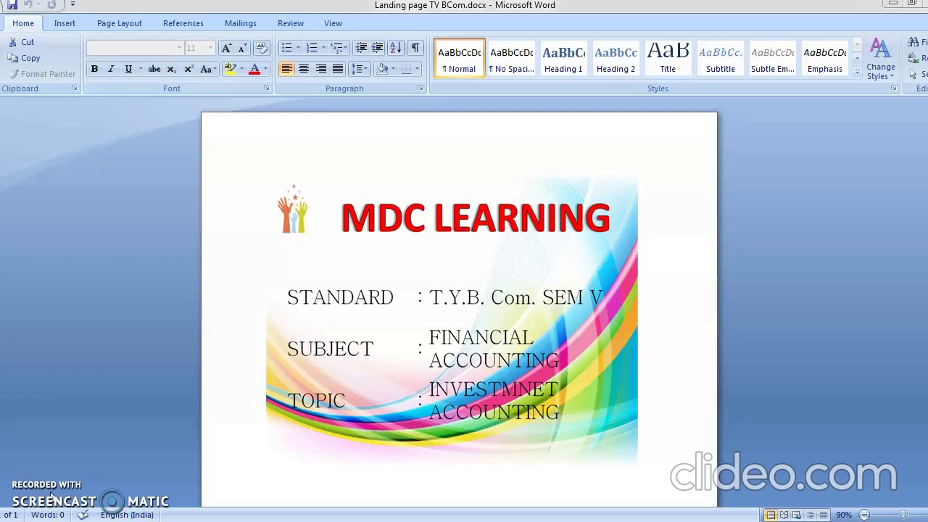
Switch to investment accounts question.docx and highlight "1st March 2013", "Purchased", "6000" and "98 cum-interests" in yellow in Problem no 10
{"action": "mouse_move", "coordinate": [382, 516]}
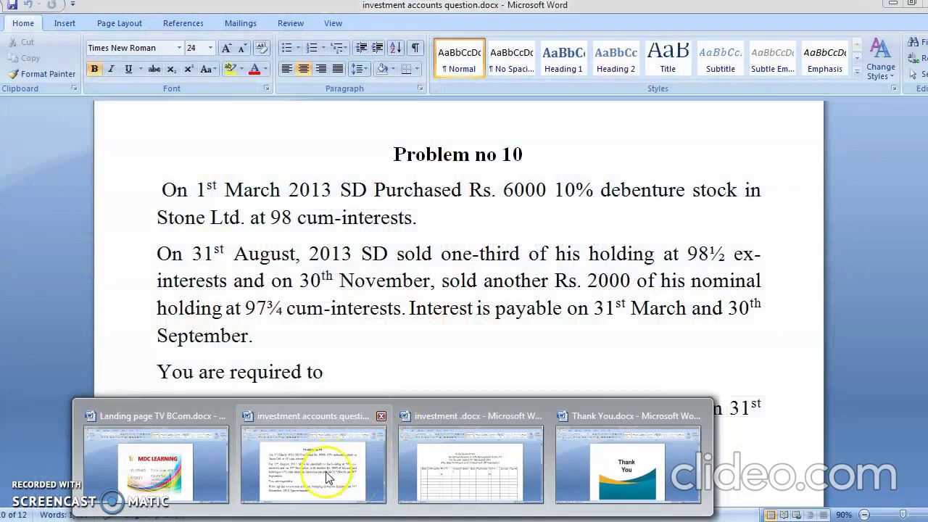
{"action": "left_click", "coordinate": [322, 428]}
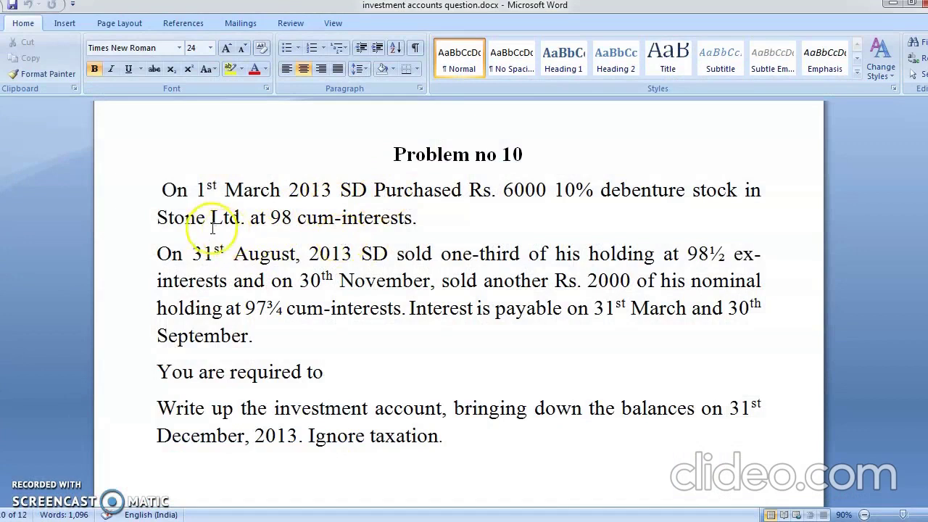
{"action": "left_click", "coordinate": [230, 68]}
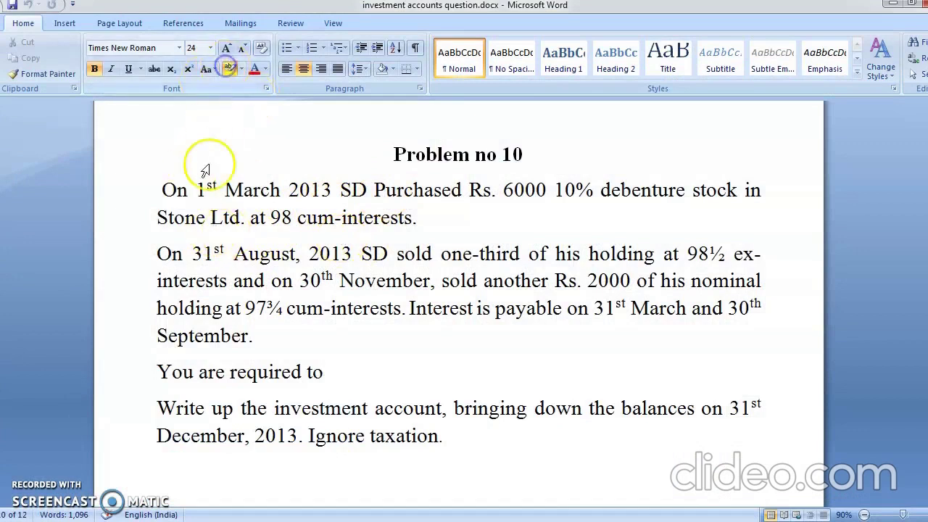
{"action": "left_click_drag", "start_coordinate": [197, 189], "coordinate": [461, 190]}
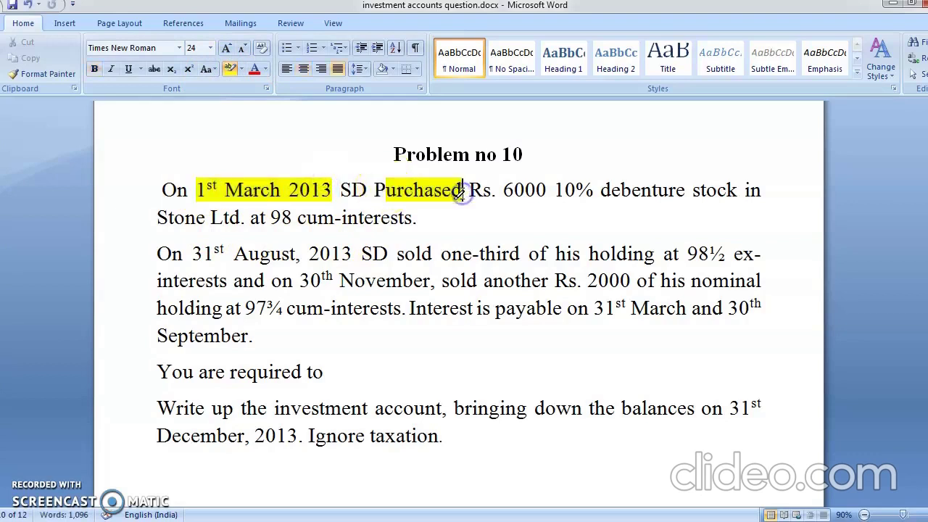
{"action": "left_click_drag", "start_coordinate": [375, 191], "coordinate": [386, 191]}
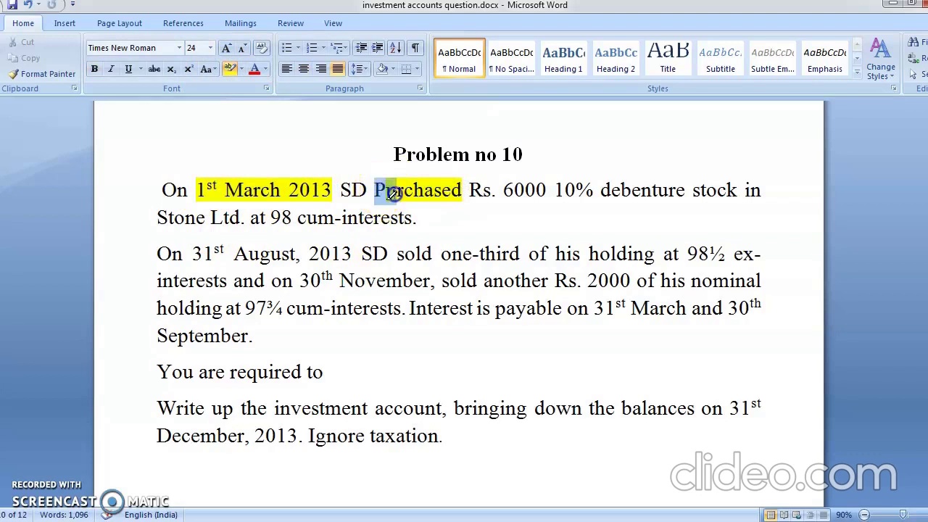
{"action": "left_click_drag", "start_coordinate": [513, 189], "coordinate": [546, 189]}
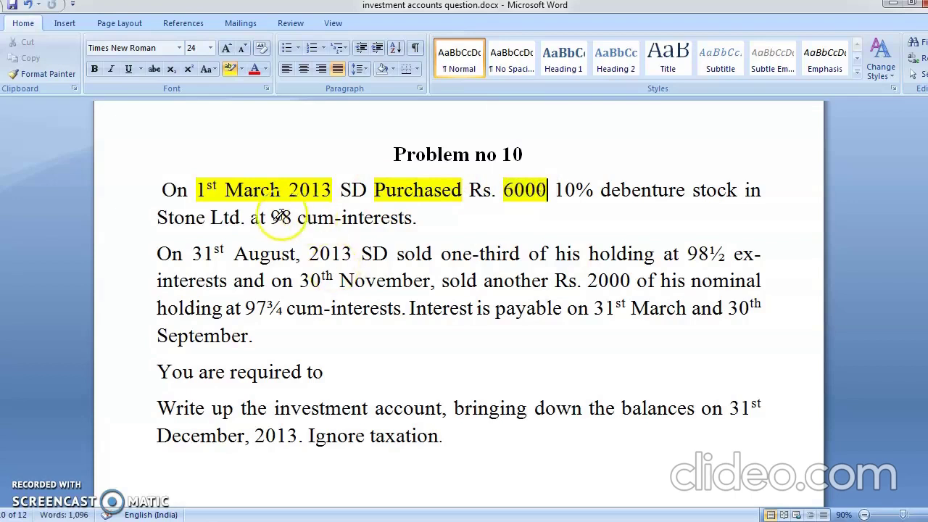
{"action": "mouse_move", "coordinate": [272, 216]}
{"action": "left_mouse_down"}
{"action": "mouse_move", "coordinate": [332, 212]}
{"action": "mouse_move", "coordinate": [372, 193]}
{"action": "mouse_move", "coordinate": [387, 217]}
{"action": "mouse_move", "coordinate": [405, 216]}
{"action": "left_mouse_up"}
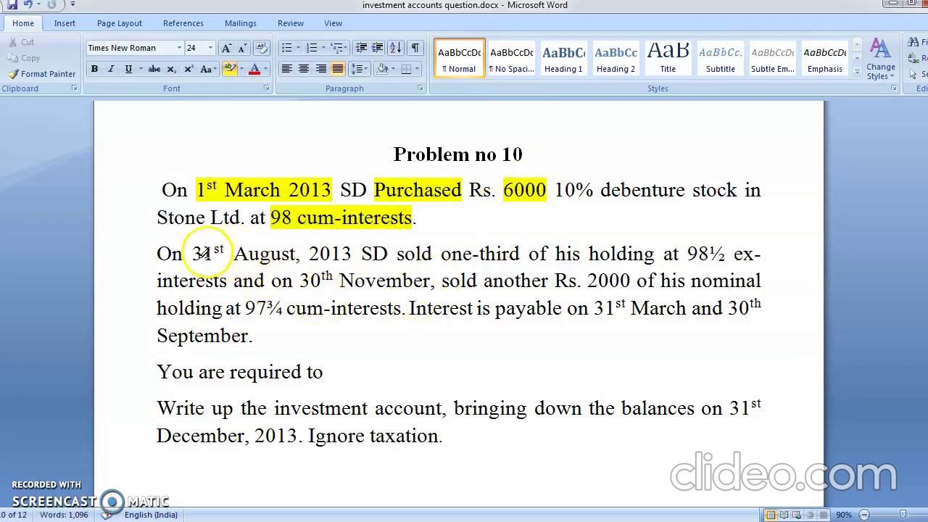
Highlight the August and 30th November sale details, "97¾ cum-interests" and the "31st March and 30th September" interest dates in yellow, and turn the highlighter off
{"action": "mouse_move", "coordinate": [198, 254]}
{"action": "left_mouse_down"}
{"action": "mouse_move", "coordinate": [389, 254]}
{"action": "mouse_move", "coordinate": [537, 240]}
{"action": "mouse_move", "coordinate": [612, 253]}
{"action": "mouse_move", "coordinate": [763, 249]}
{"action": "left_mouse_up"}
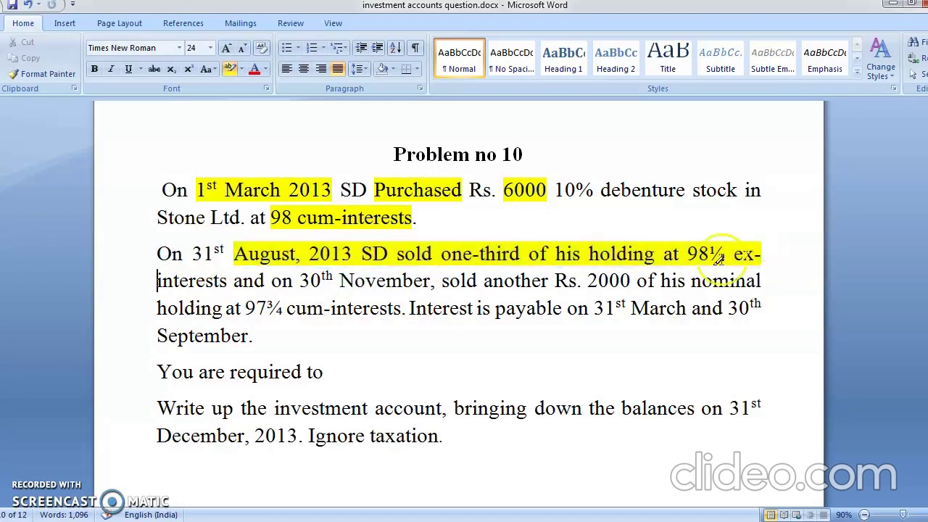
{"action": "mouse_move", "coordinate": [300, 273]}
{"action": "left_mouse_down"}
{"action": "mouse_move", "coordinate": [377, 283]}
{"action": "mouse_move", "coordinate": [758, 279]}
{"action": "left_mouse_up"}
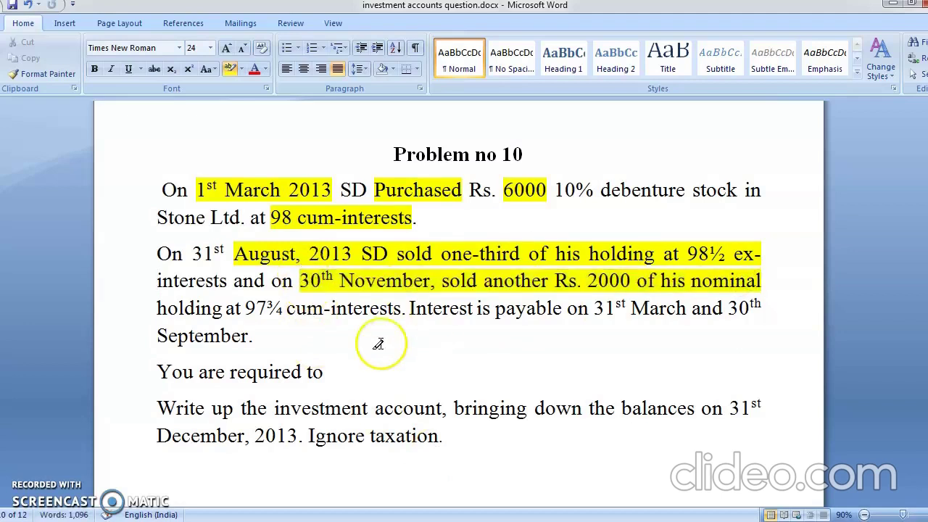
{"action": "left_click_drag", "start_coordinate": [245, 308], "coordinate": [389, 317]}
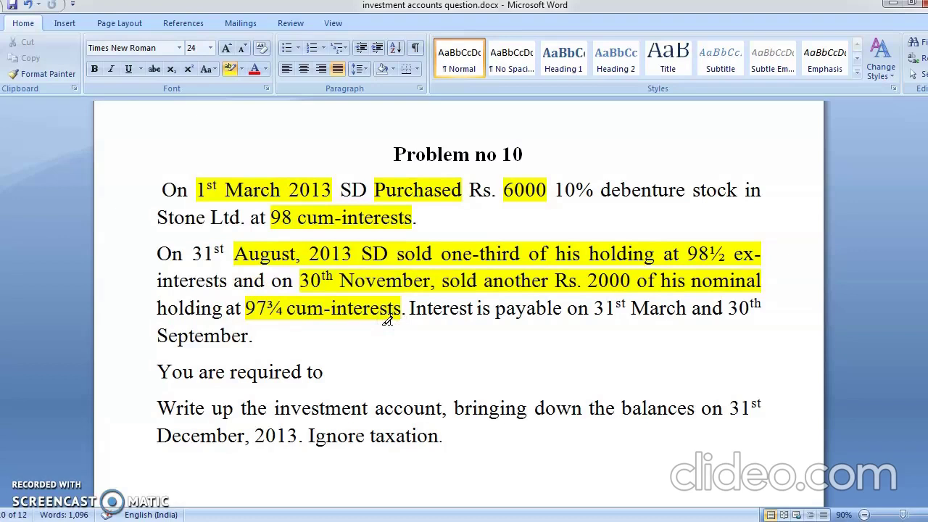
{"action": "mouse_move", "coordinate": [594, 311]}
{"action": "left_mouse_down"}
{"action": "mouse_move", "coordinate": [612, 330]}
{"action": "mouse_move", "coordinate": [742, 308]}
{"action": "left_mouse_up"}
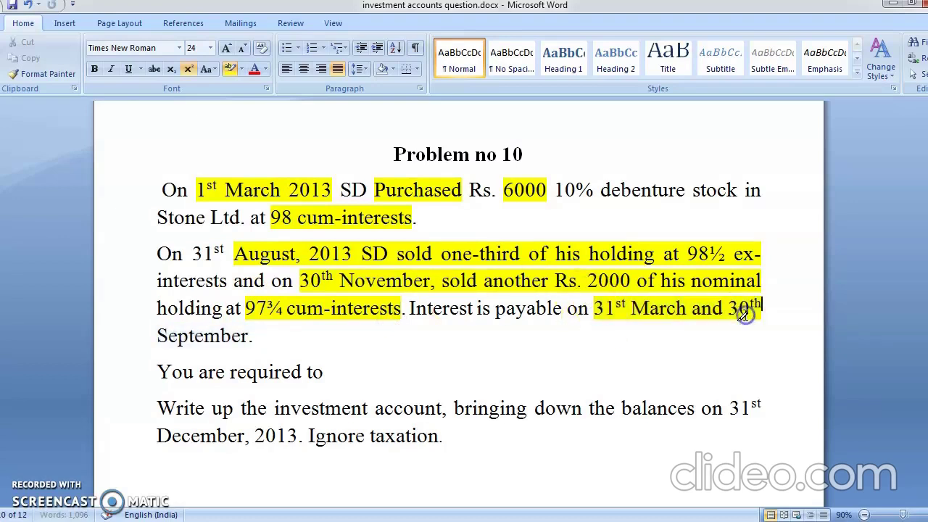
{"action": "mouse_move", "coordinate": [169, 339]}
{"action": "left_mouse_down"}
{"action": "mouse_move", "coordinate": [159, 336]}
{"action": "mouse_move", "coordinate": [258, 337]}
{"action": "left_mouse_up"}
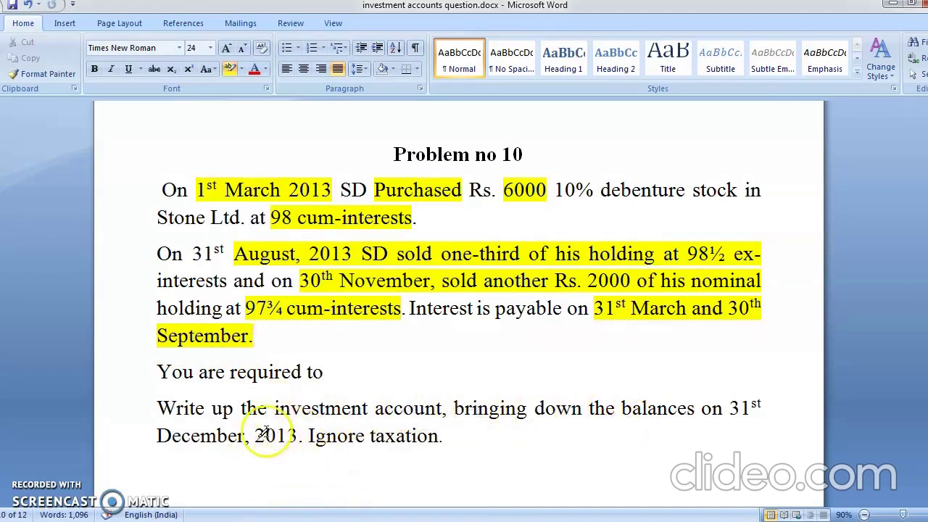
{"action": "left_click", "coordinate": [230, 69]}
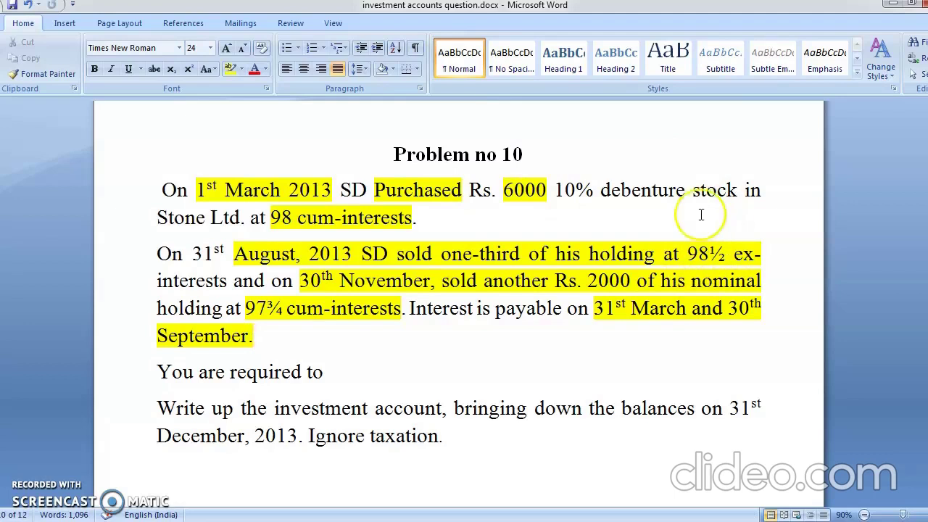
{"action": "left_click_drag", "start_coordinate": [708, 253], "coordinate": [689, 257]}
{"action": "left_click", "coordinate": [699, 338]}
{"action": "left_click", "coordinate": [705, 237]}
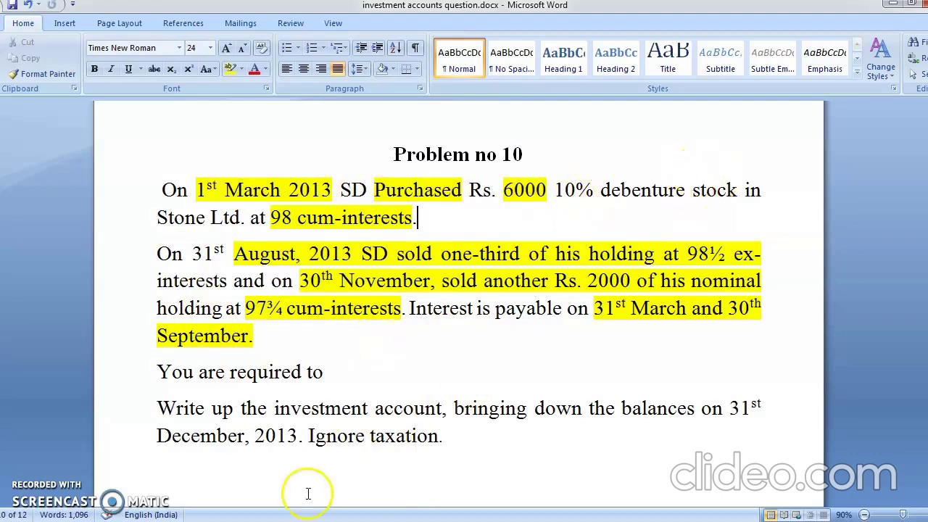
Switch to investment .docx, add a comma after December in the account heading, and enter "1ma" as the first debit-side date
{"action": "mouse_move", "coordinate": [391, 519]}
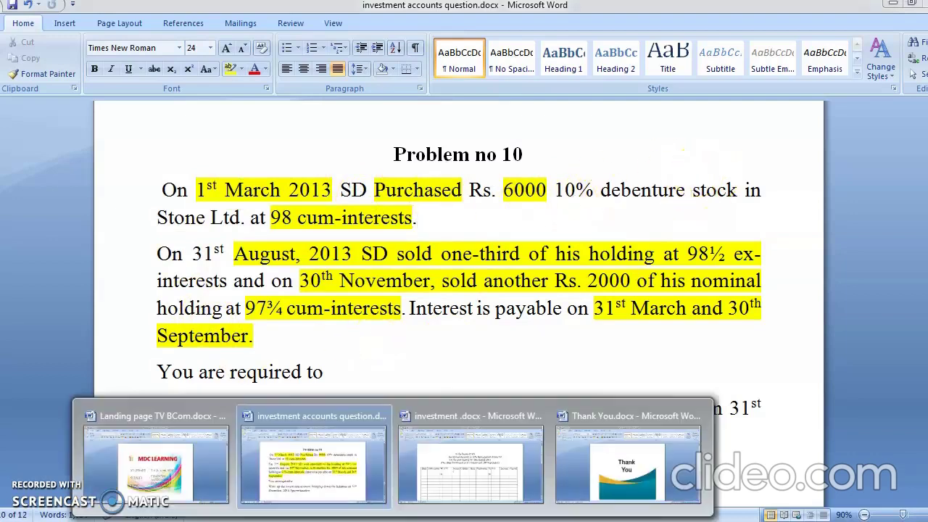
{"action": "left_click", "coordinate": [445, 491]}
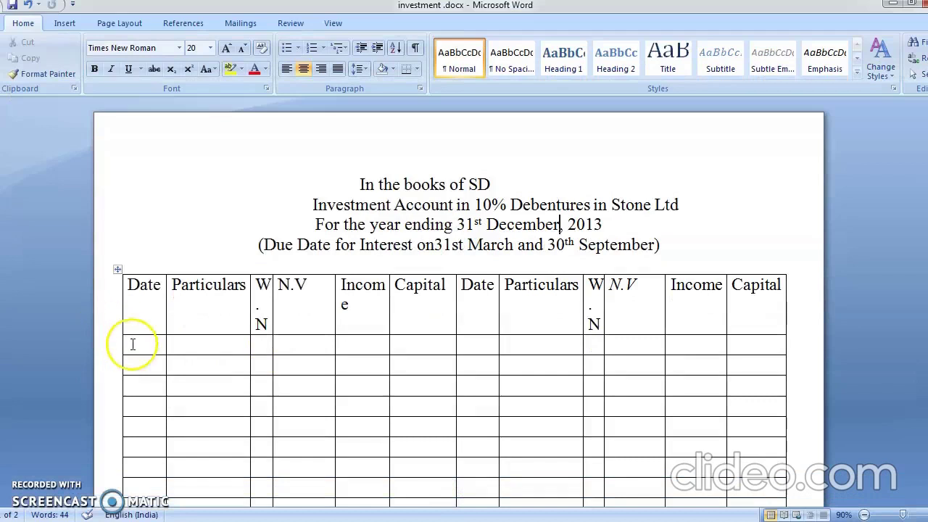
{"action": "type", "text": ","}
{"action": "left_click", "coordinate": [130, 341]}
{"action": "type", "text": "1mar"}
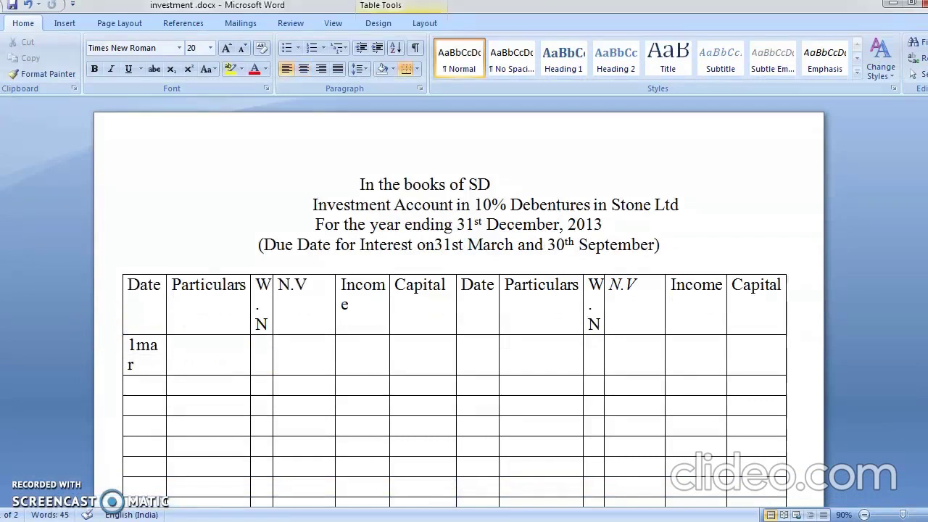
{"action": "key", "text": "BackSpace"}
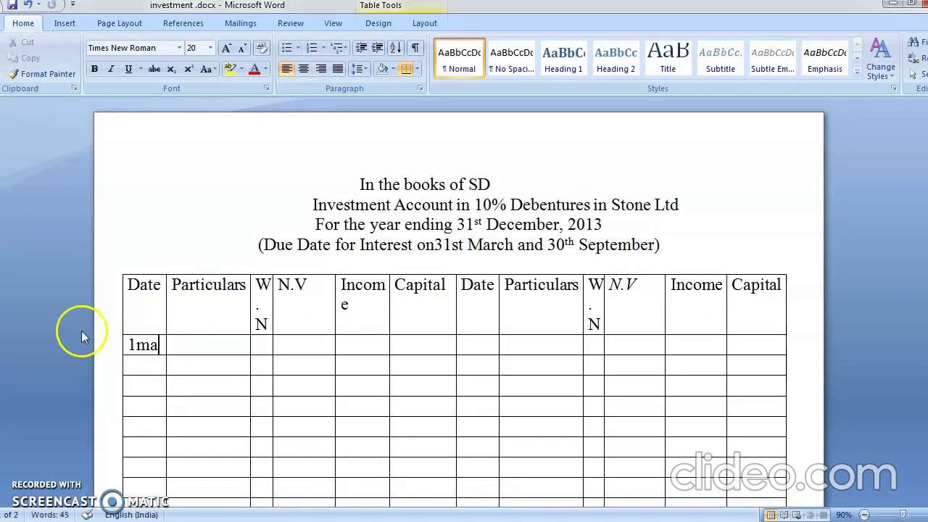
Complete the first debit entry with "Tobanka/c" as particulars, 1 as working note number and 6000 as N.V
{"action": "left_click", "coordinate": [187, 345]}
{"action": "type", "text": "To"}
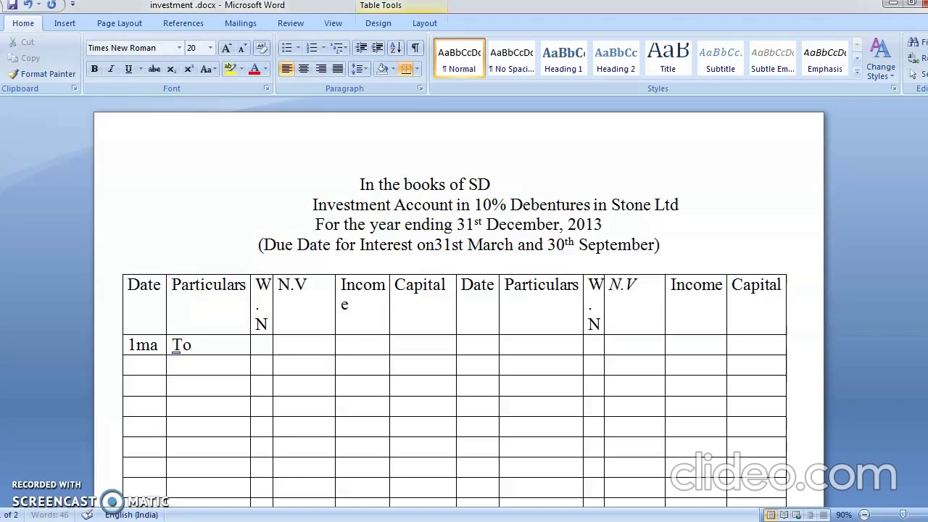
{"action": "type", "text": "bank"}
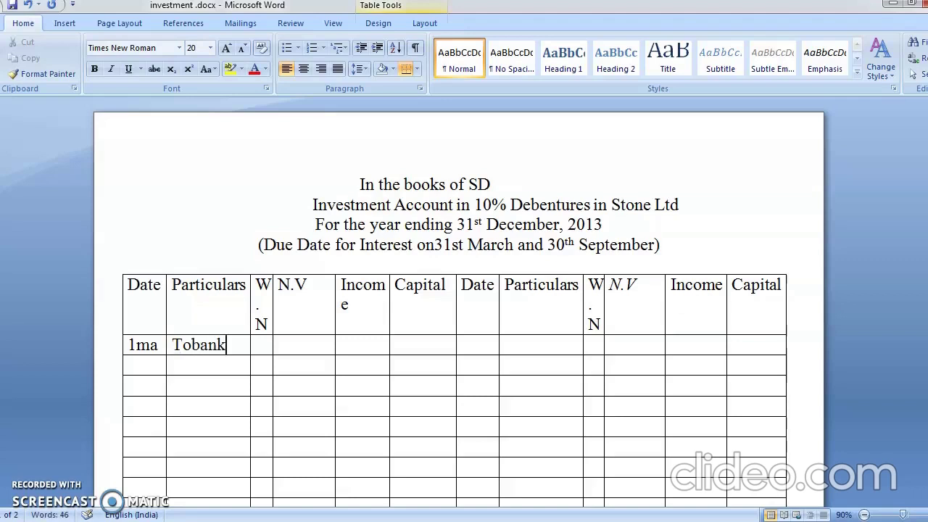
{"action": "type", "text": "a/c"}
{"action": "key", "text": "Tab"}
{"action": "type", "text": "1"}
{"action": "left_click", "coordinate": [203, 351]}
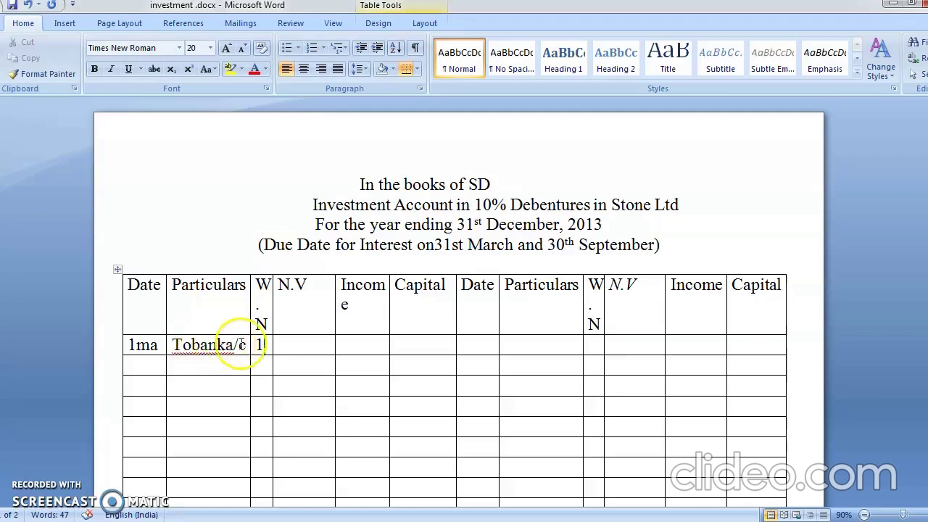
{"action": "left_click", "coordinate": [294, 353]}
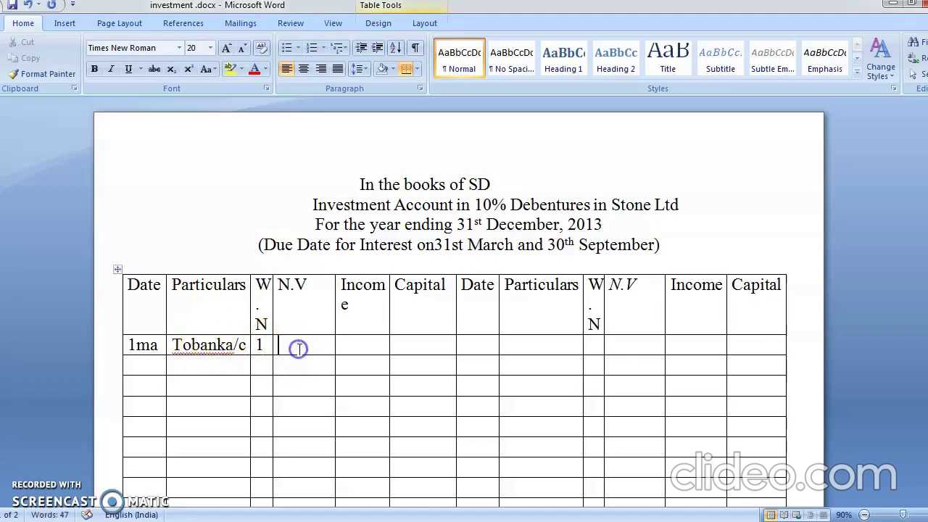
{"action": "type", "text": "6000"}
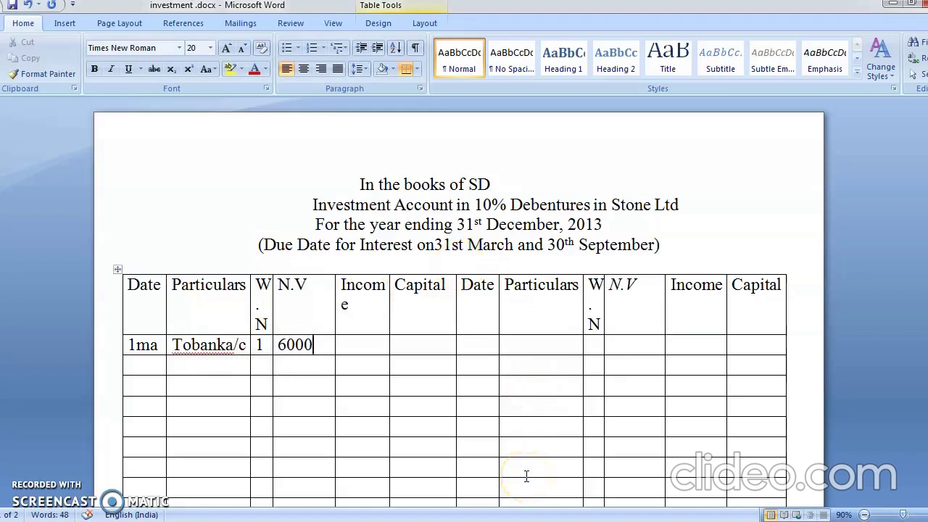
Go to the Working Notes at the end of the document and review Problem no 10 in investment accounts question.docx
{"action": "key", "text": "ctrl+End"}
{"action": "key", "text": "Left"}
{"action": "key", "text": "Left"}
{"action": "key", "text": "Left"}
{"action": "key", "text": "Left"}
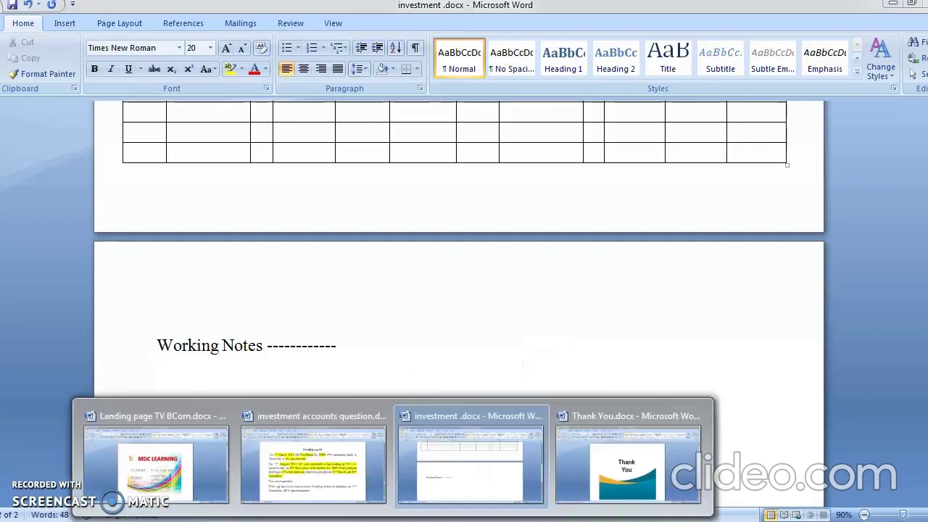
{"action": "left_click", "coordinate": [338, 496]}
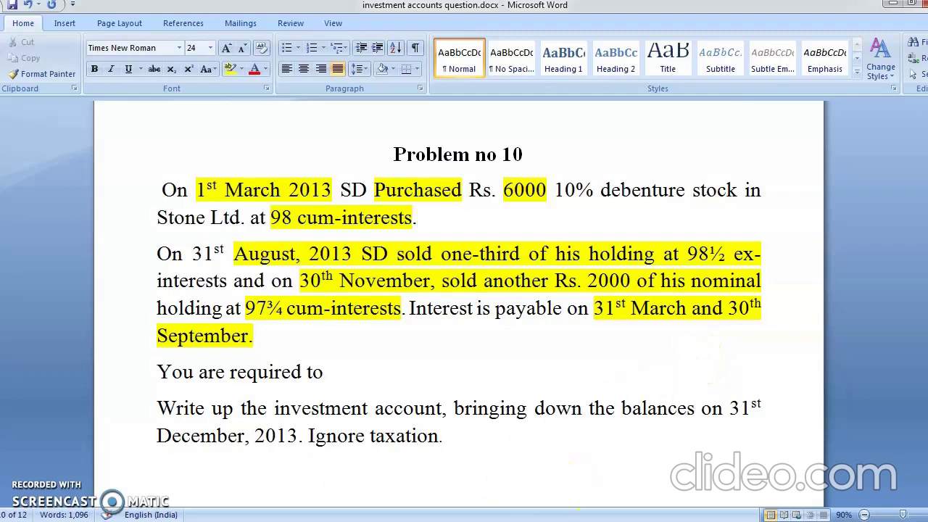
{"action": "mouse_move", "coordinate": [393, 521]}
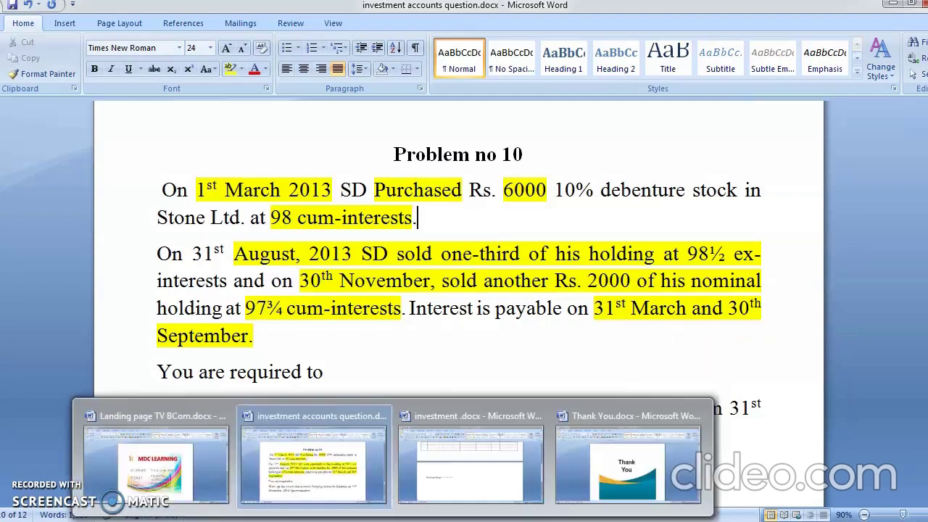
{"action": "left_click", "coordinate": [362, 483]}
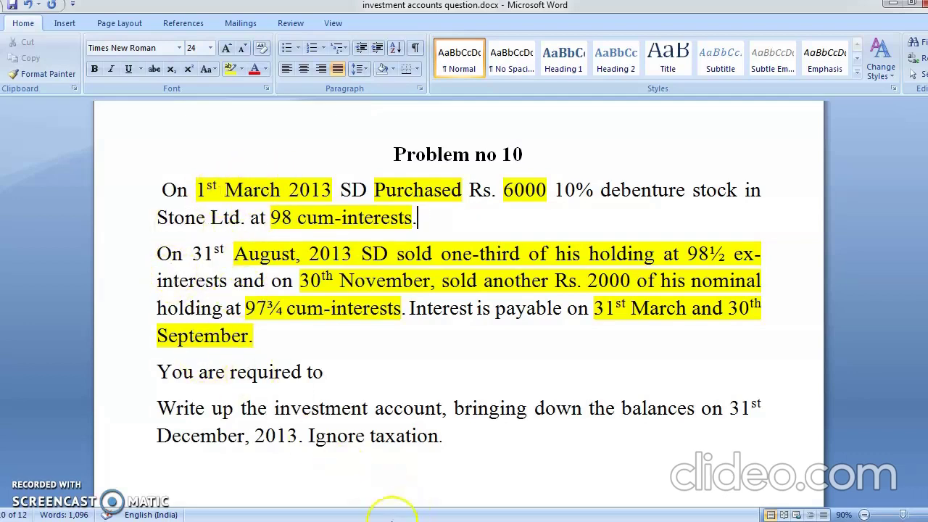
Return to investment .docx, add "September" after the Working Notes dashes and start a numbered list below it
{"action": "mouse_move", "coordinate": [388, 521]}
{"action": "left_click", "coordinate": [422, 483]}
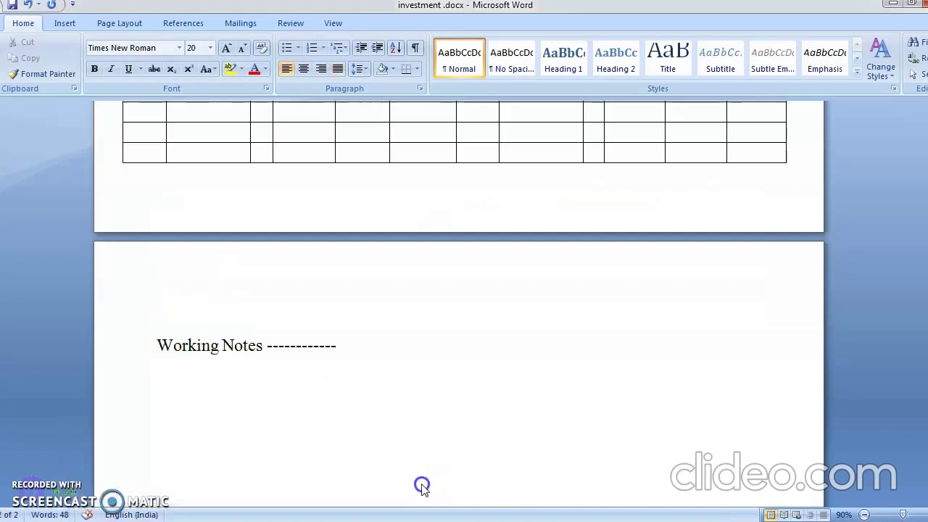
{"action": "left_click", "coordinate": [356, 346]}
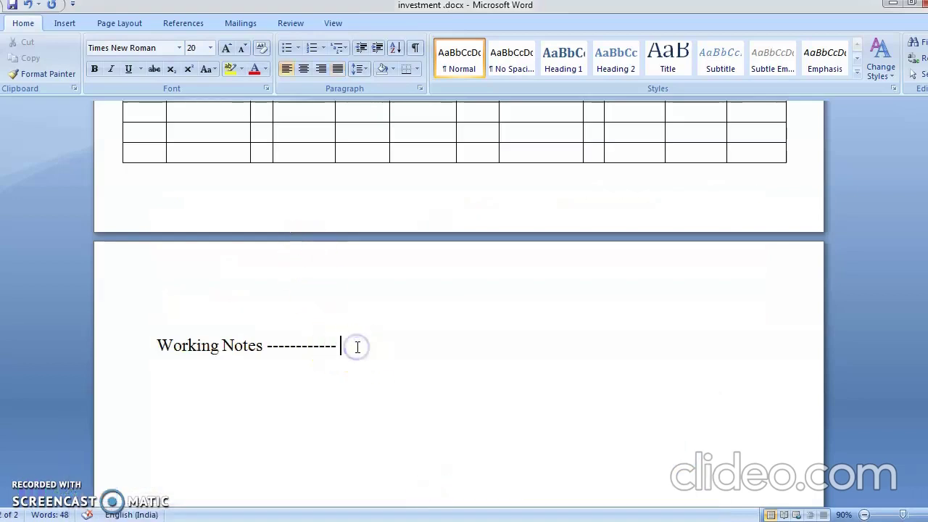
{"action": "type", "text": "Sepem"}
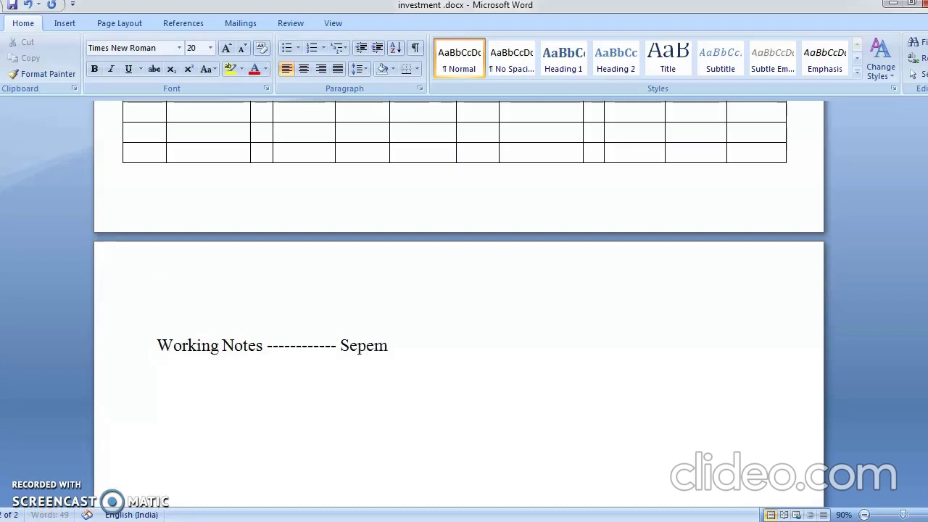
{"action": "type", "text": "tamte"}
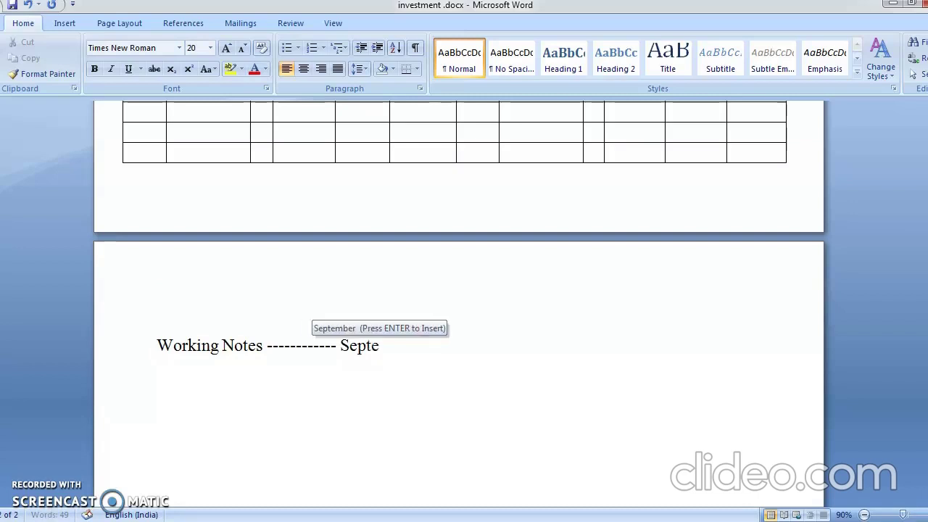
{"action": "type", "text": "mber"}
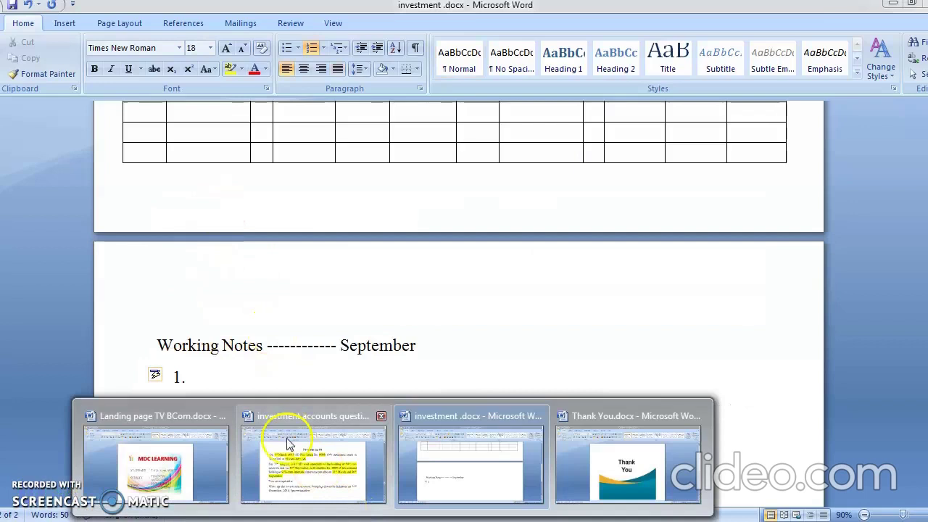
Copy the 1st March 2013 purchase paragraph from Problem no 10 into item 1 of the Working Notes list in investment .docx
{"action": "left_click", "coordinate": [274, 439]}
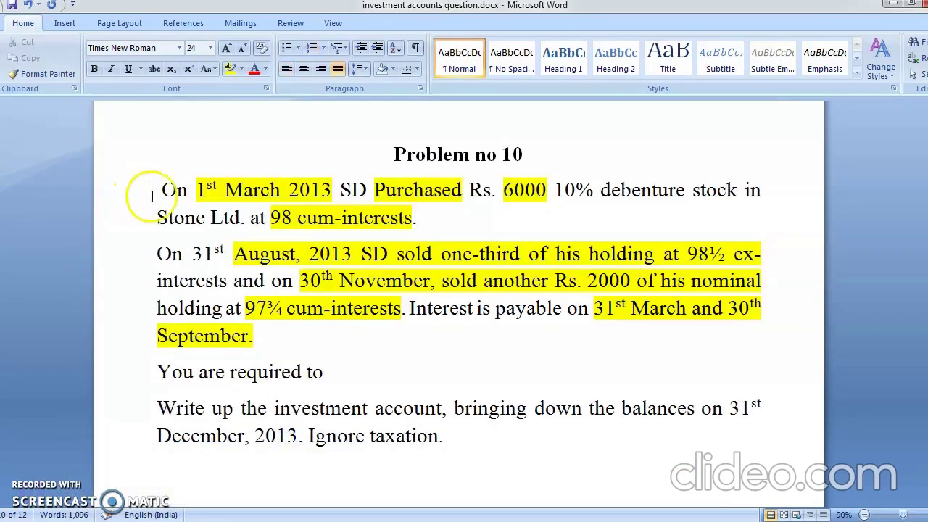
{"action": "left_click_drag", "start_coordinate": [171, 190], "coordinate": [439, 217]}
{"action": "key", "text": "ctrl+c"}
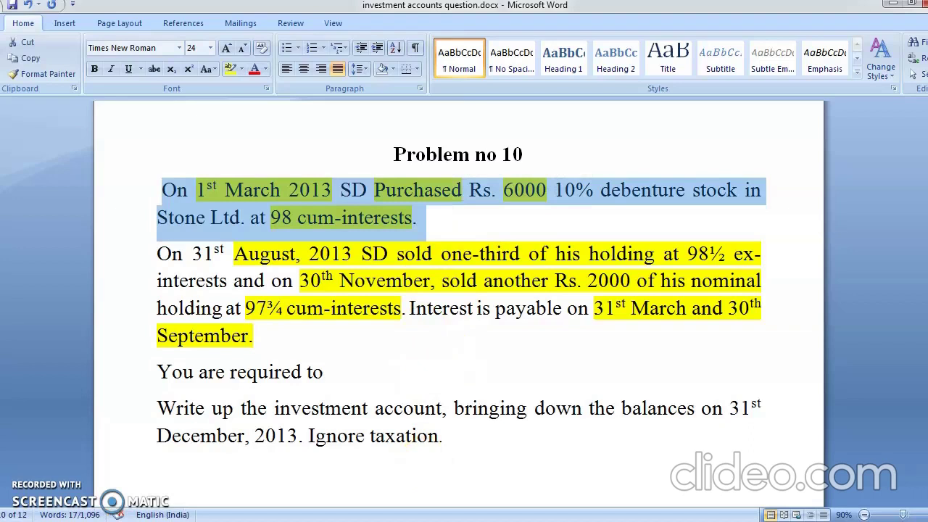
{"action": "left_click", "coordinate": [433, 483]}
{"action": "left_click", "coordinate": [272, 392]}
{"action": "key", "text": "ctrl+v"}
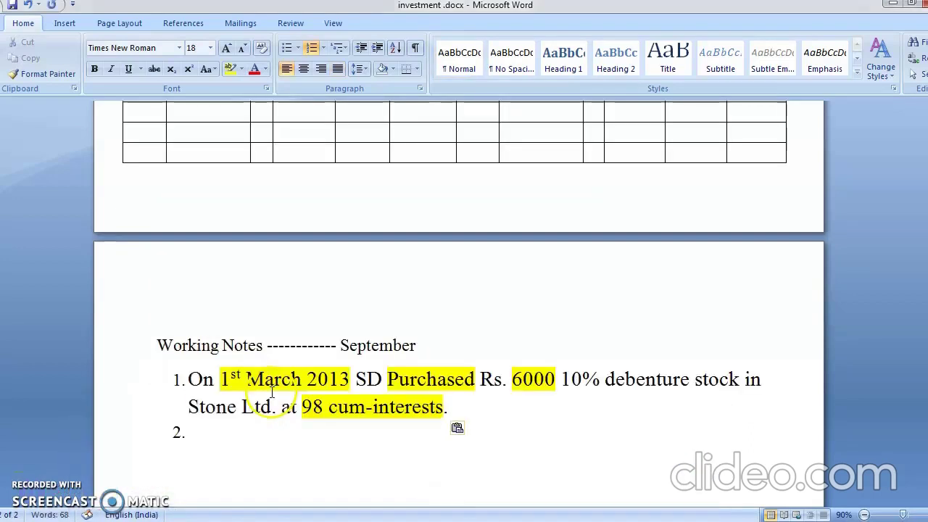
Remove the empty second list item and add the lines "Face value 6000" and "Purchased price 60*98" under working note 1
{"action": "left_click", "coordinate": [193, 437]}
{"action": "key", "text": "BackSpace"}
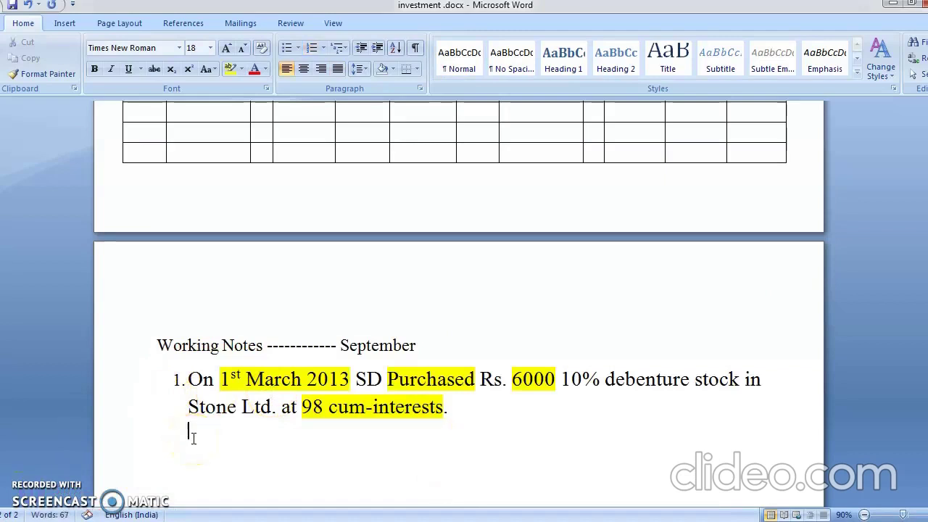
{"action": "left_click", "coordinate": [303, 460]}
{"action": "type", "text": "face val"}
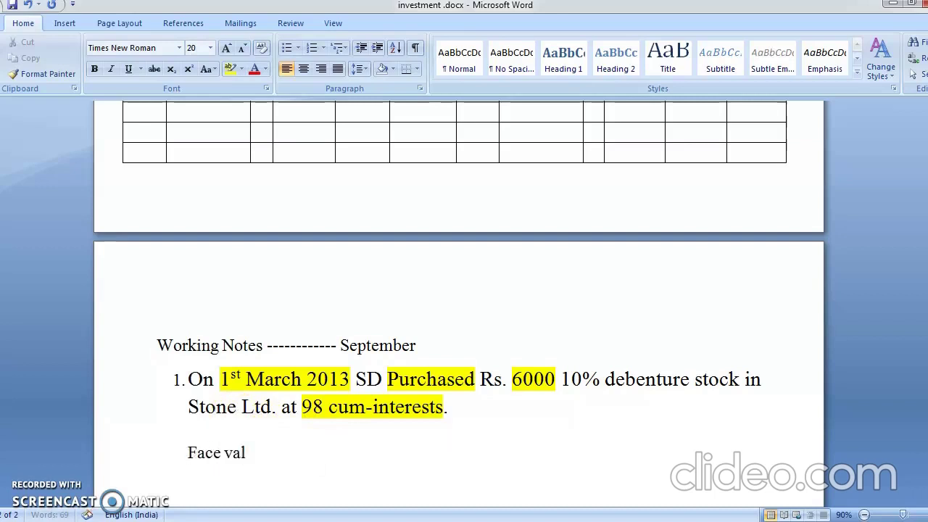
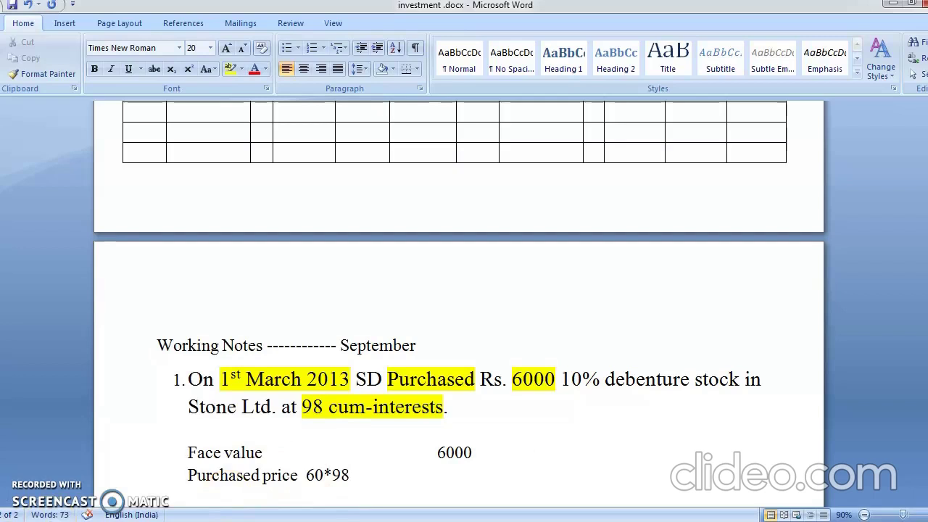
Compute 60*98 in Calculator and enter 5880 as the purchased price amount, followed by a new line
{"action": "key", "text": "super"}
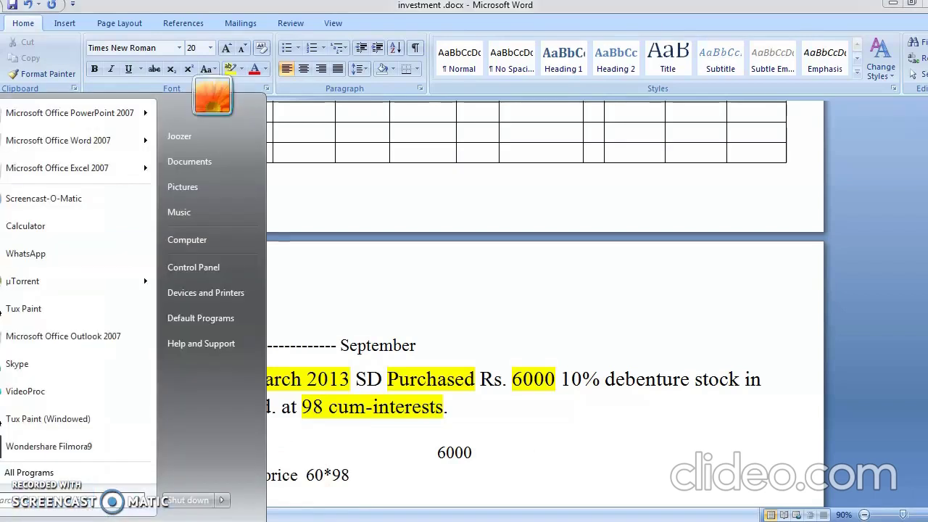
{"action": "left_click", "coordinate": [29, 226]}
{"action": "type", "text": "60*98"}
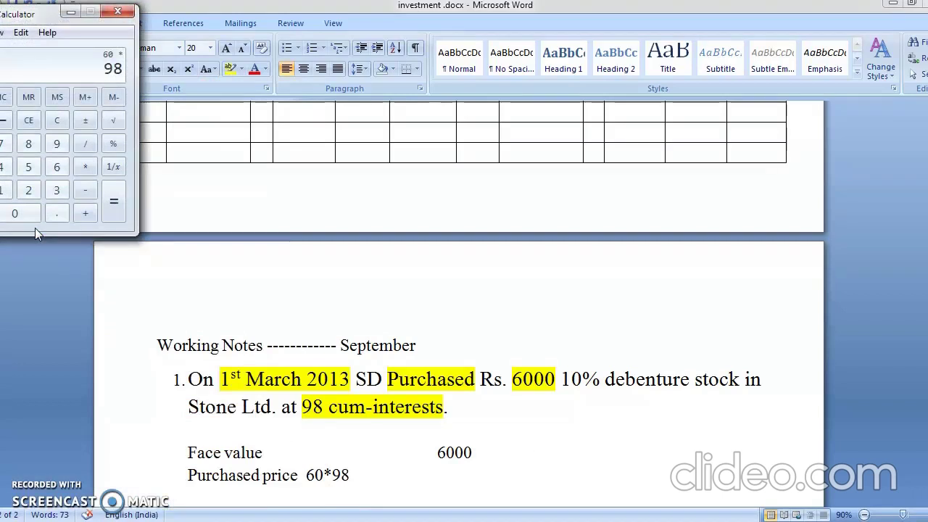
{"action": "left_click", "coordinate": [124, 221]}
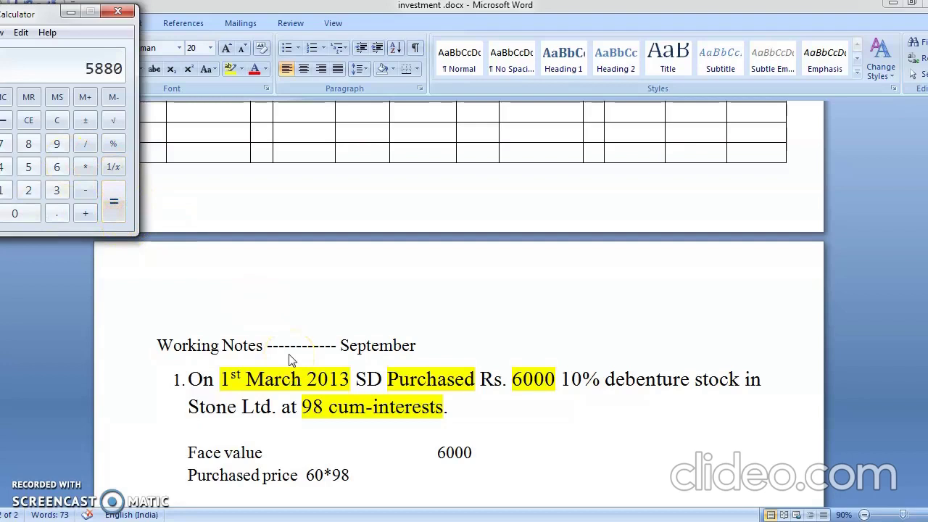
{"action": "left_click", "coordinate": [449, 469]}
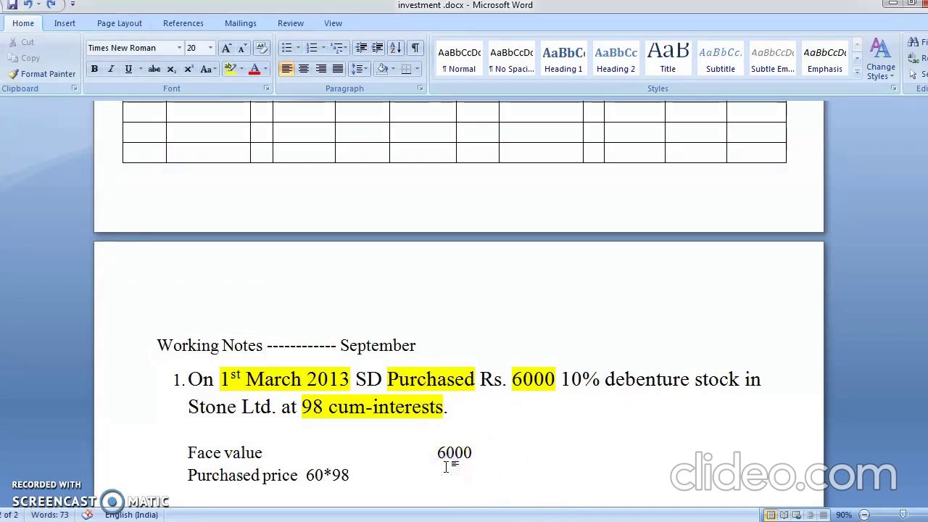
{"action": "key", "text": "Tab"}
{"action": "key", "text": "BackSpace"}
{"action": "type", "text": "5880"}
{"action": "key", "text": "Return"}
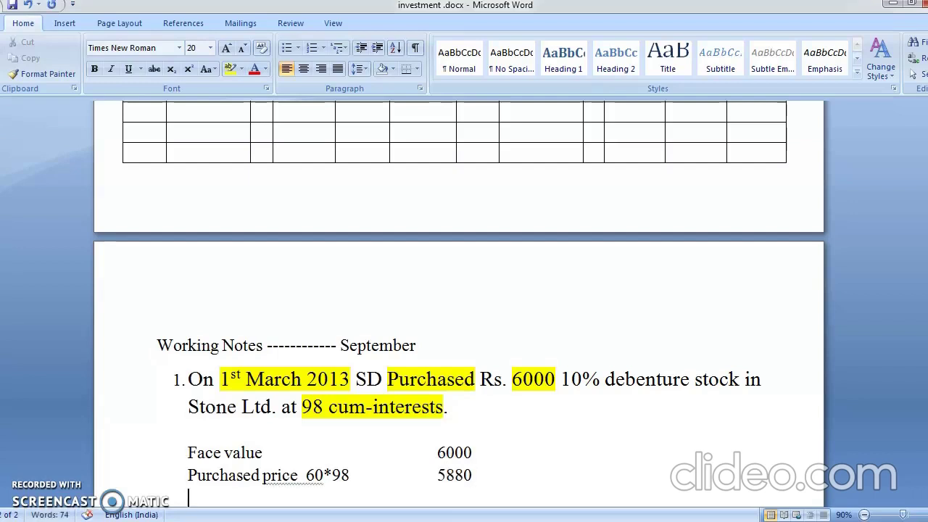
Add the label "Interest (Oct, Nov, Dec, Jan , Feb)" below the purchased price, checking the interest dates in investment accounts question.docx
{"action": "type", "text": "interest "}
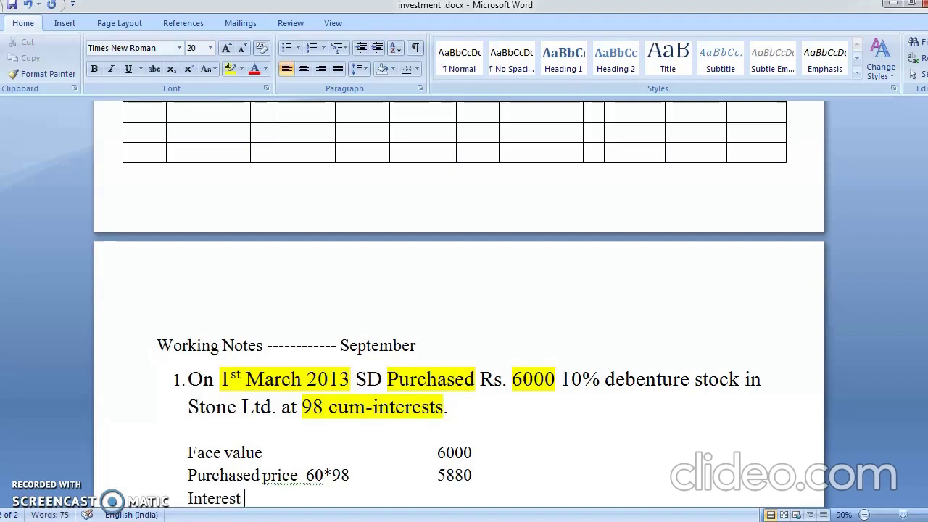
{"action": "type", "text": "("}
{"action": "mouse_move", "coordinate": [360, 499]}
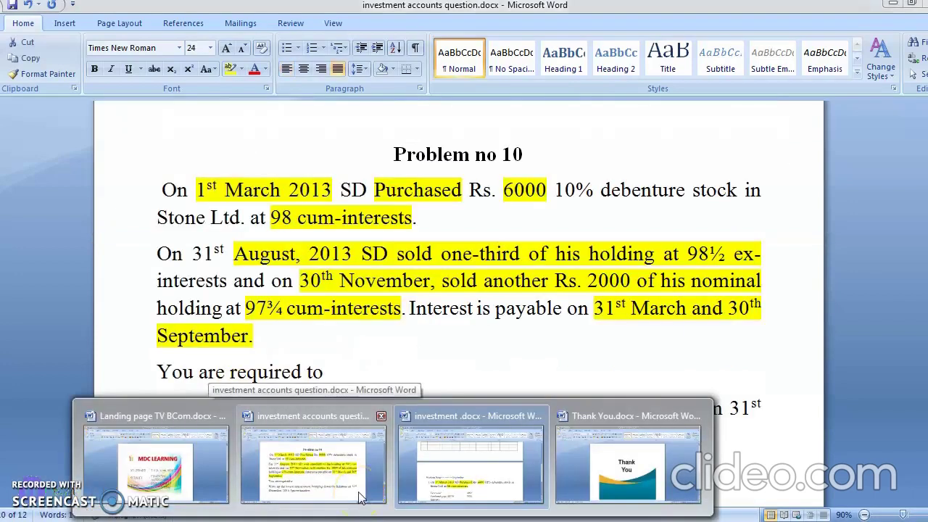
{"action": "left_click", "coordinate": [471, 464]}
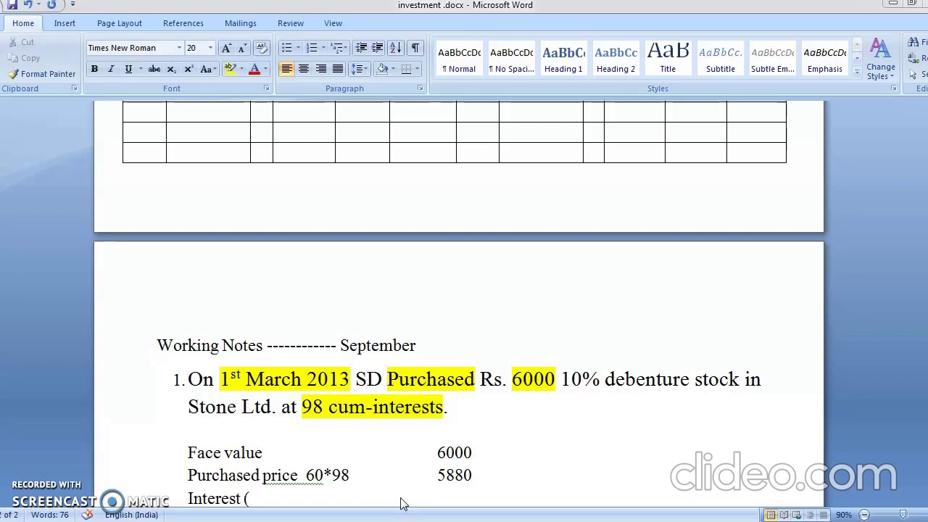
{"action": "left_click", "coordinate": [250, 499]}
{"action": "type", "text": "O"}
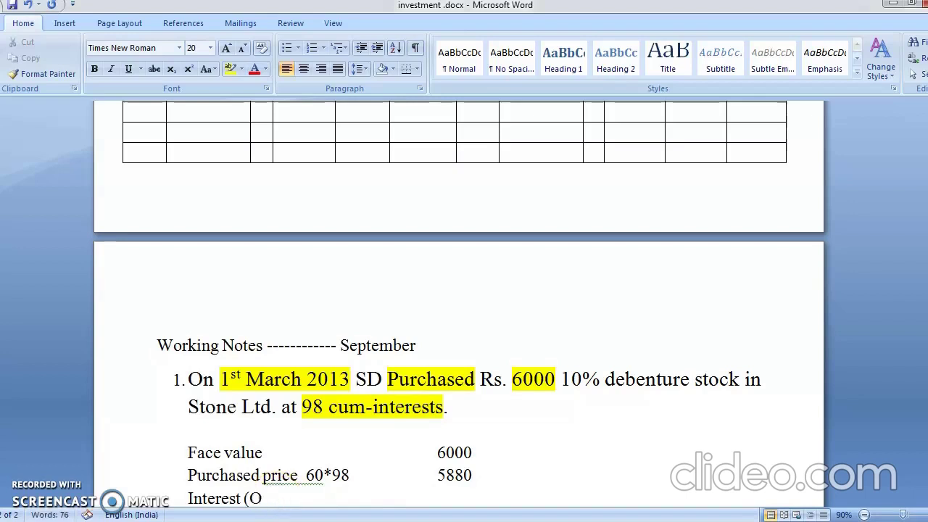
{"action": "type", "text": "ct, Nov, Dec, Jan ,"}
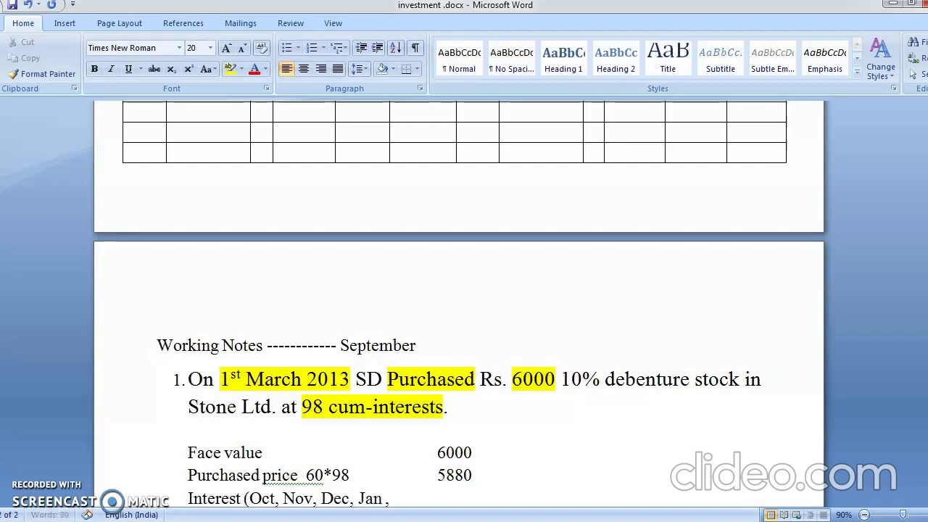
{"action": "type", "text": " Feb)"}
{"action": "scroll", "coordinate": [462, 308], "scroll_direction": "down", "scroll_amount": 4}
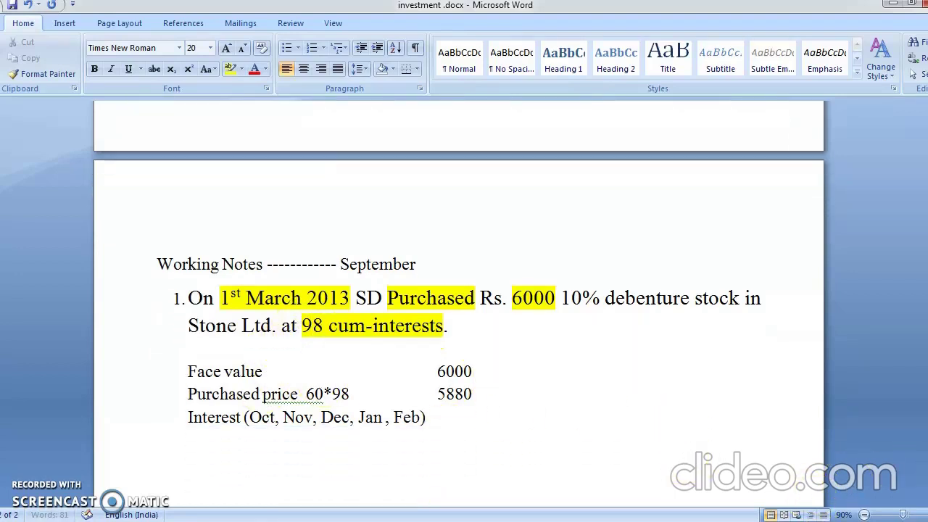
{"action": "scroll", "coordinate": [462, 308], "scroll_direction": "down", "scroll_amount": 2}
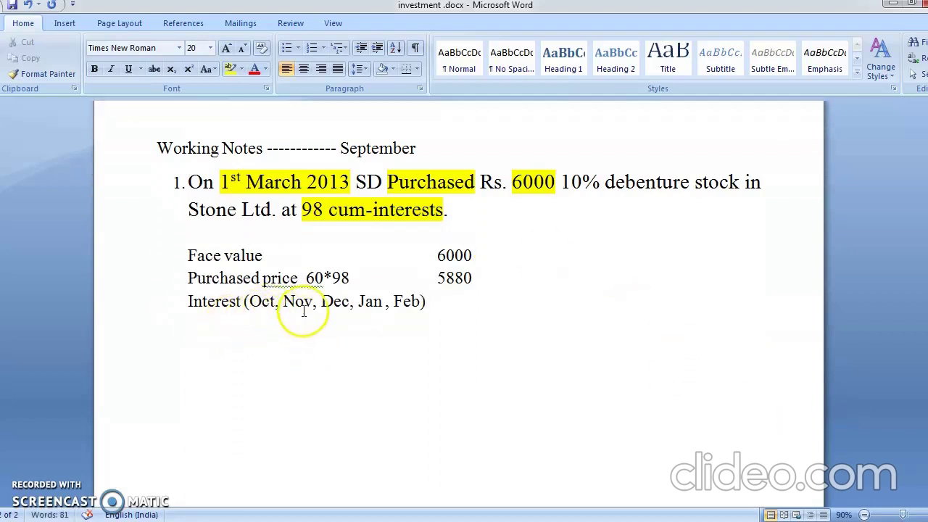
{"action": "left_click", "coordinate": [420, 303]}
{"action": "key", "text": "Return"}
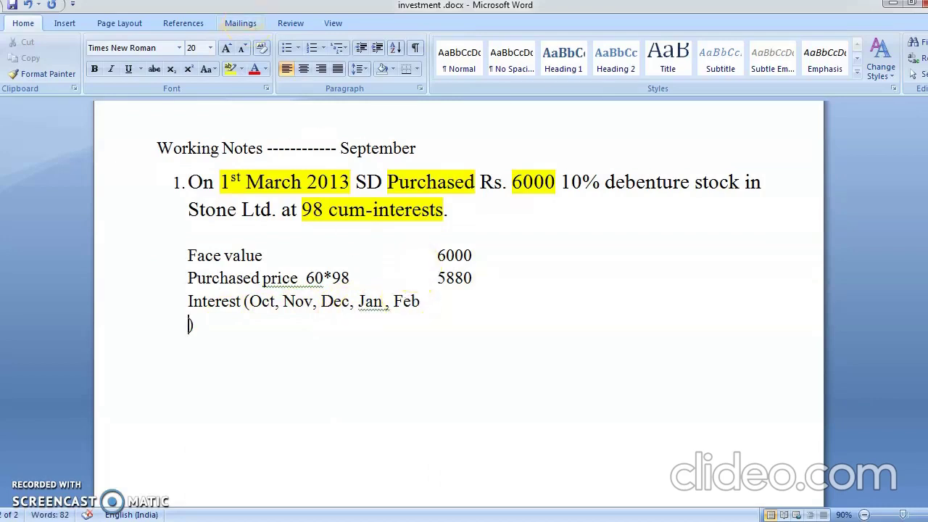
{"action": "left_click", "coordinate": [28, 4]}
Write the formula "6000*10/100*5/12=" below the interest label and start its amount with an opening bracket
{"action": "key", "text": "Return"}
{"action": "type", "text": "60008"}
{"action": "key", "text": "BackSpace"}
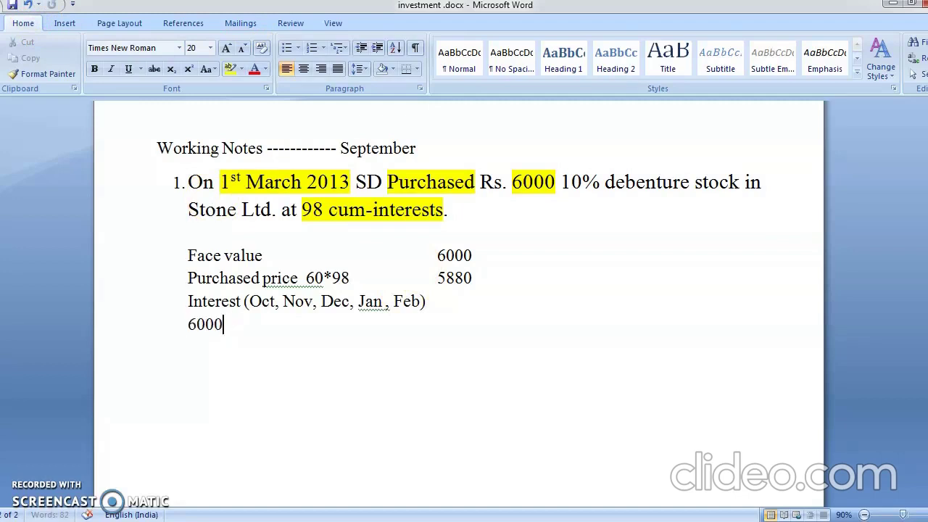
{"action": "type", "text": "*10/100*"}
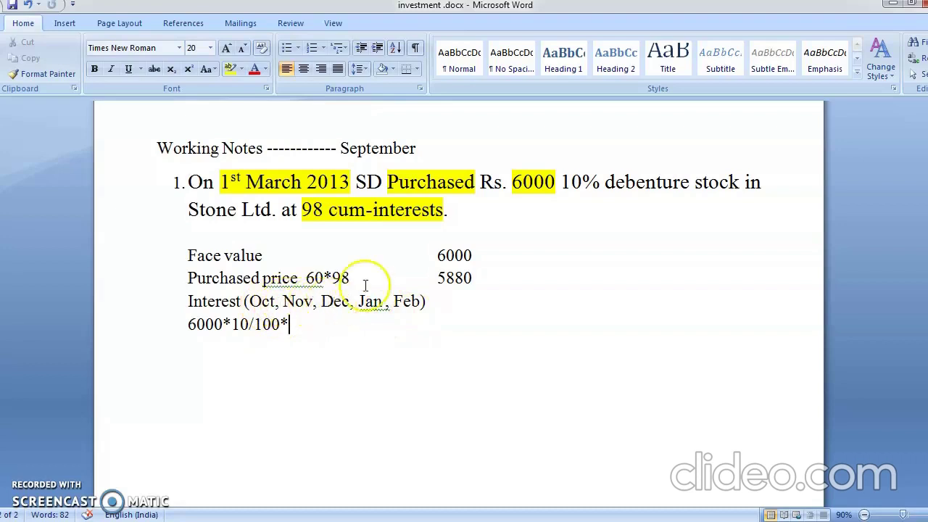
{"action": "type", "text": "5/"}
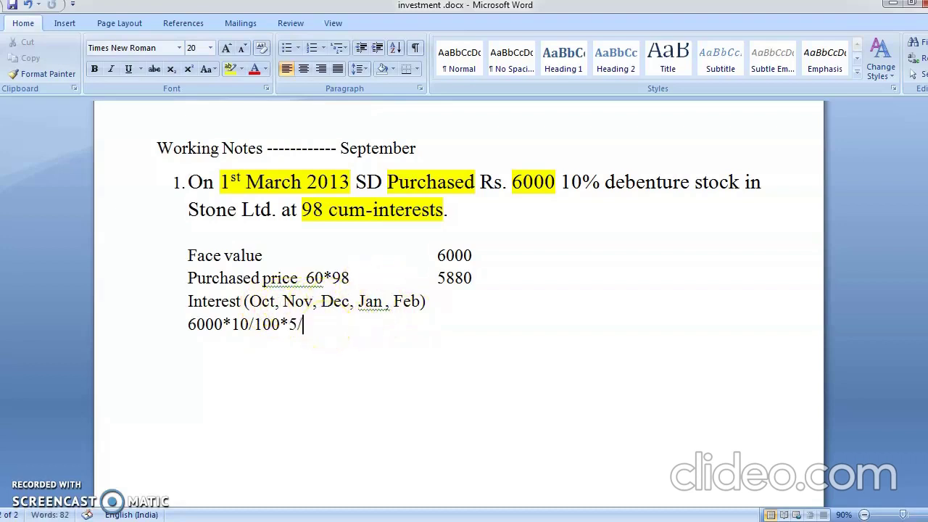
{"action": "type", "text": "12="}
{"action": "key", "text": "Tab"}
{"action": "type", "text": "9"}
{"action": "key", "text": "BackSpace"}
{"action": "type", "text": "("}
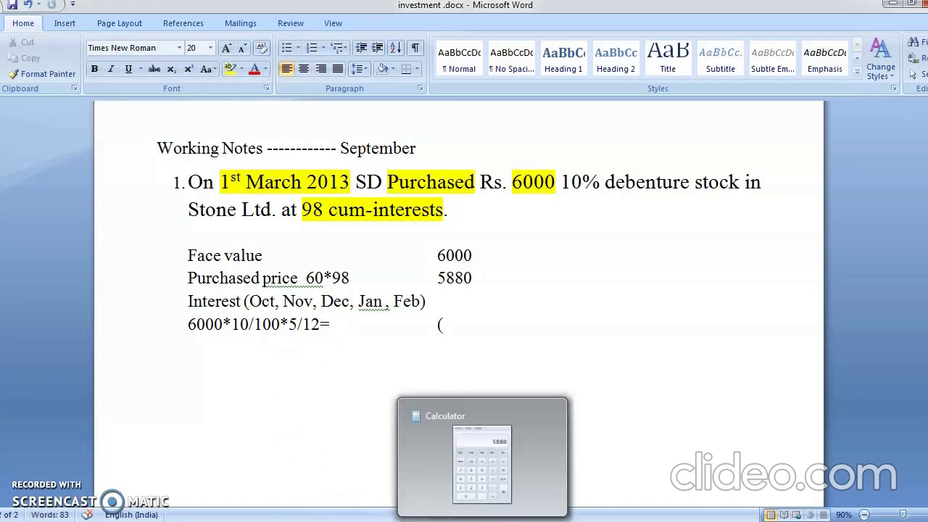
Compute 10% of 6000 and its five-month share in Calculator, and complete the interest amount as (250)
{"action": "left_click", "coordinate": [464, 457]}
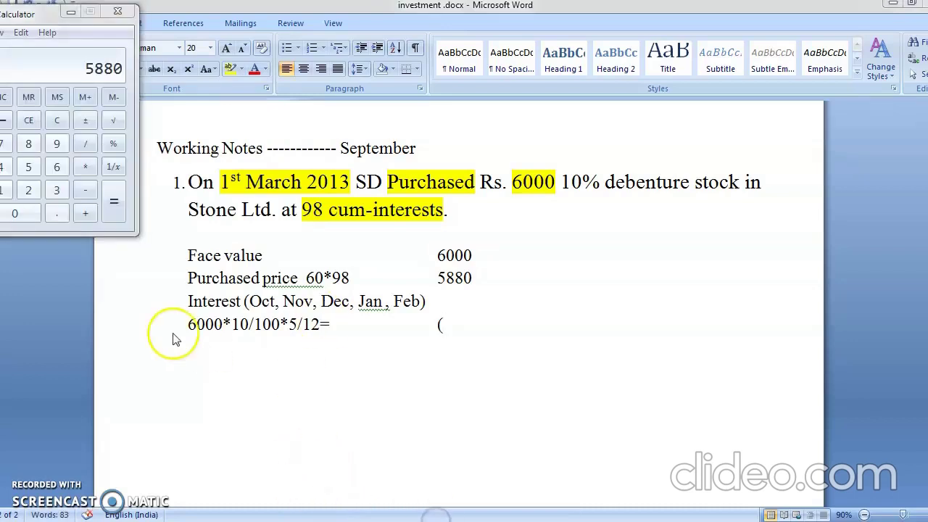
{"action": "left_click", "coordinate": [61, 123]}
{"action": "type", "text": "60"}
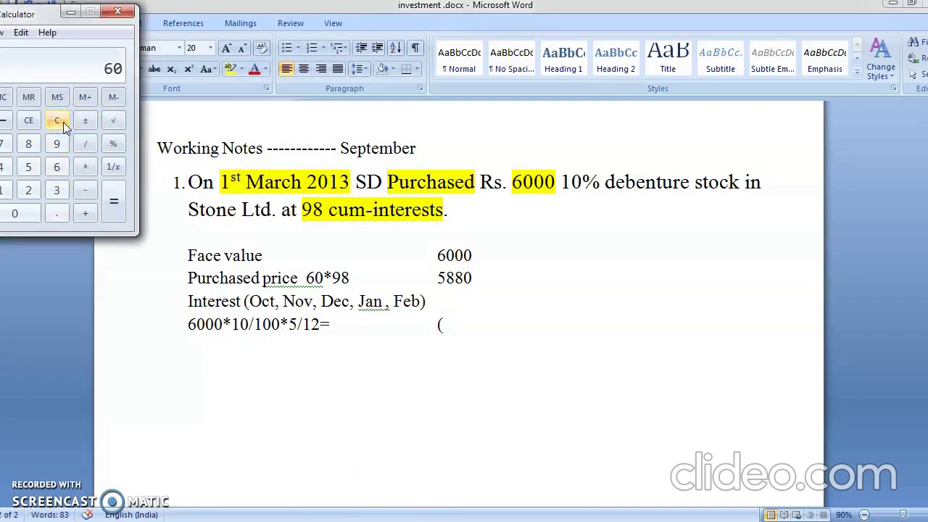
{"action": "type", "text": "00*10"}
{"action": "left_click", "coordinate": [122, 148]}
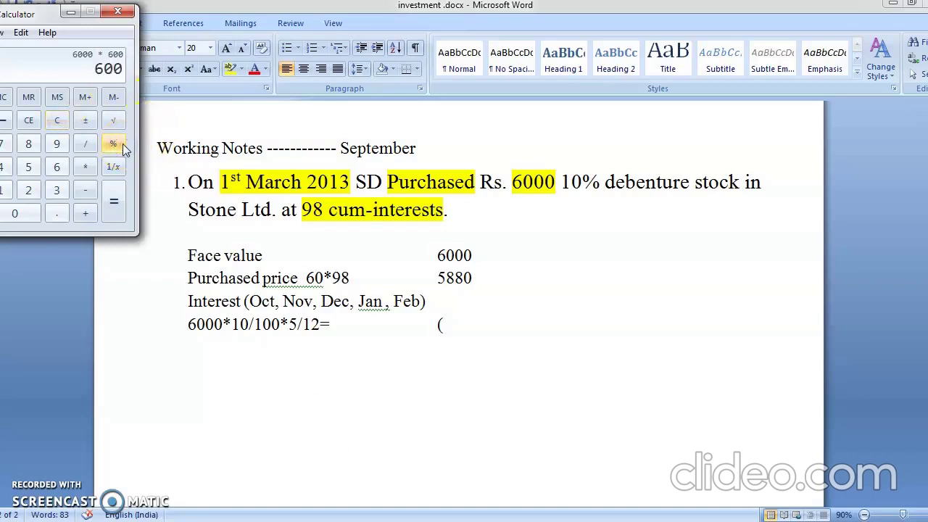
{"action": "left_click", "coordinate": [63, 124]}
{"action": "type", "text": "600/12*"}
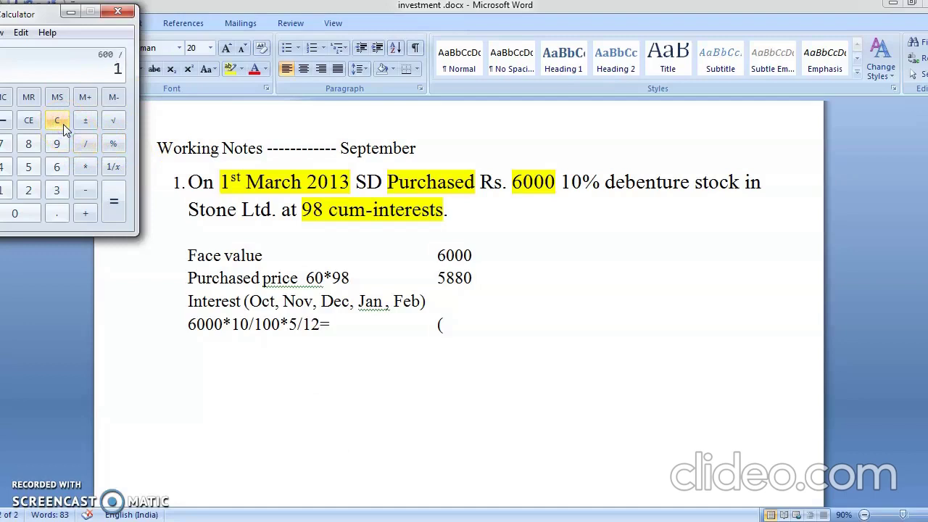
{"action": "type", "text": "50"}
{"action": "left_click", "coordinate": [105, 186]}
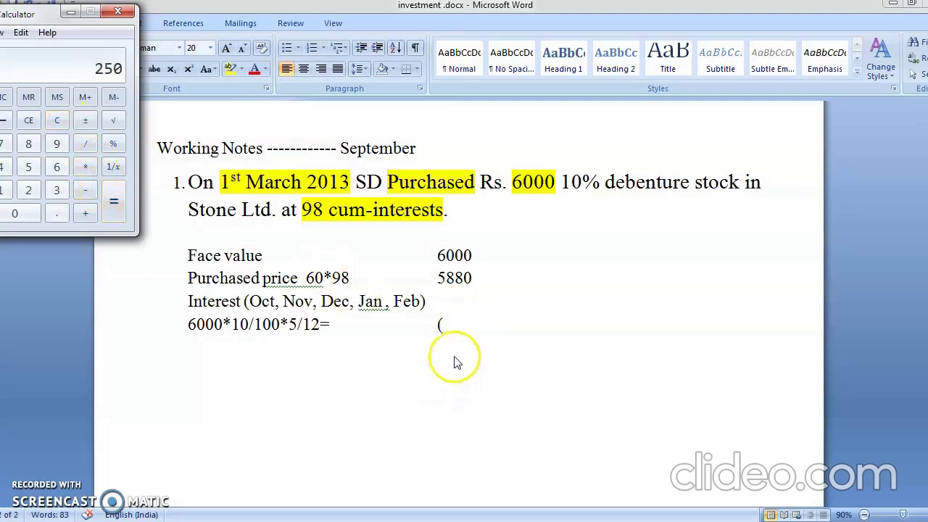
{"action": "left_click", "coordinate": [442, 325]}
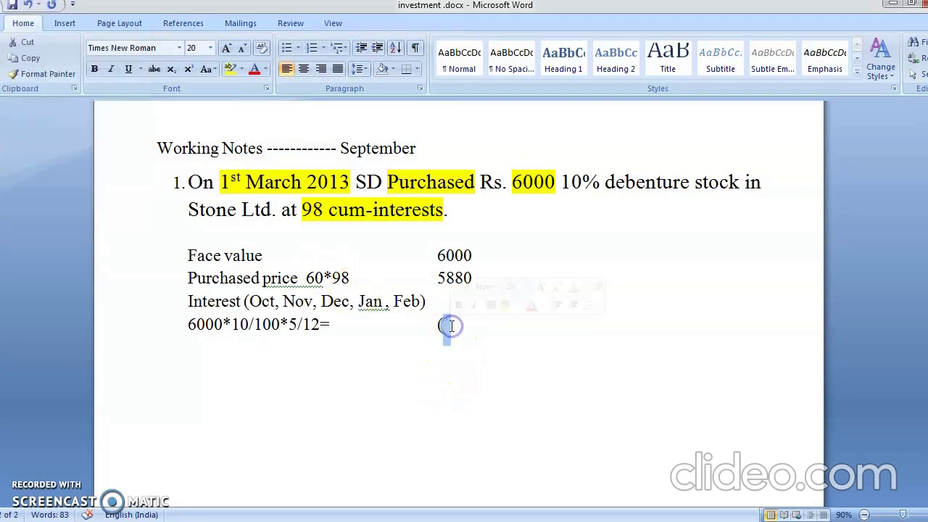
{"action": "type", "text": "250"}
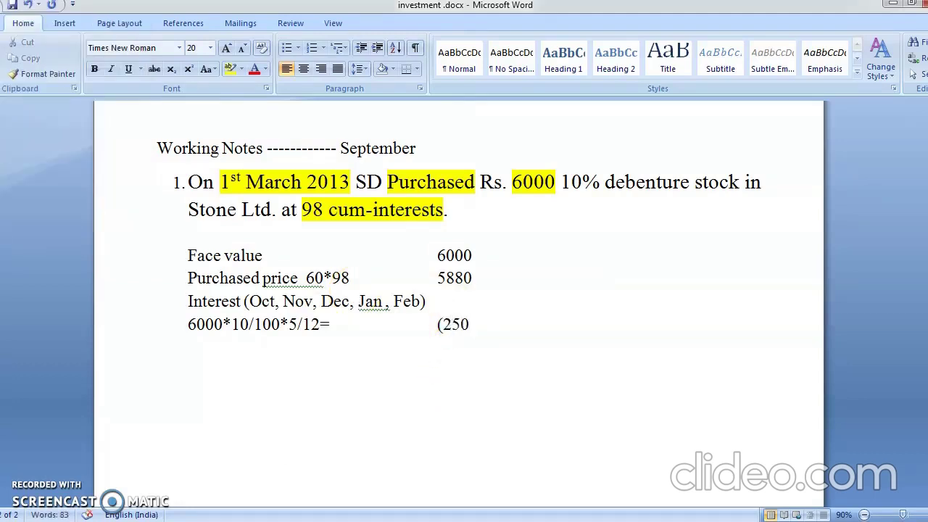
{"action": "type", "text": ")"}
Add a dashed total line beneath the amounts of working note 1
{"action": "key", "text": "Return"}
{"action": "key", "text": "Tab"}
{"action": "key", "text": "Tab"}
{"action": "key", "text": "Tab"}
{"action": "key", "text": "Tab"}
{"action": "type", "text": "---------------------"}
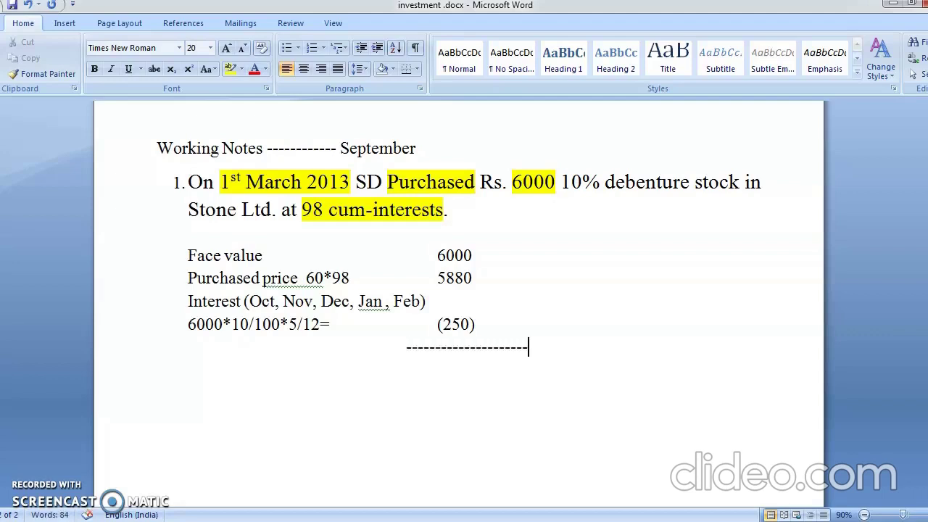
Add the label "Capital price" below the dashed line and move to its amount position
{"action": "key", "text": "Return"}
{"action": "type", "text": "capitakl"}
{"action": "key", "text": "BackSpace"}
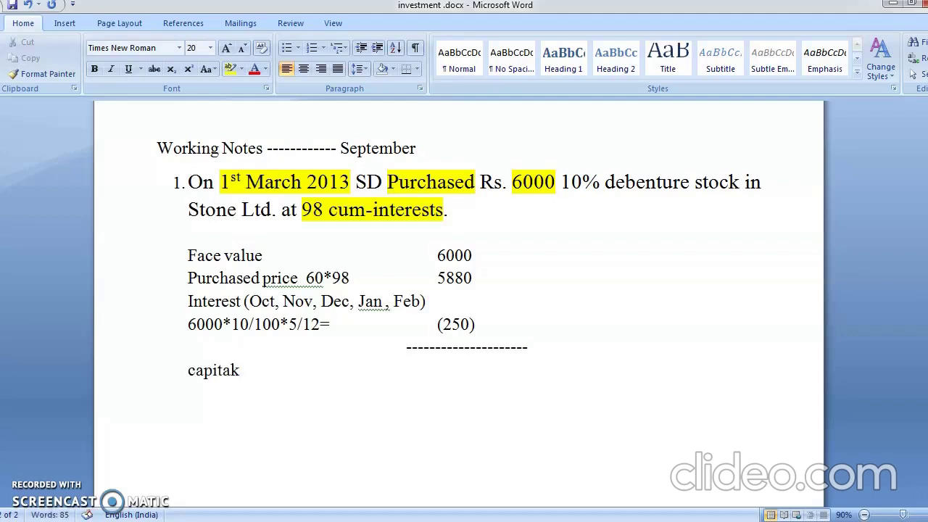
{"action": "key", "text": "BackSpace"}
{"action": "key", "text": "shift+F3"}
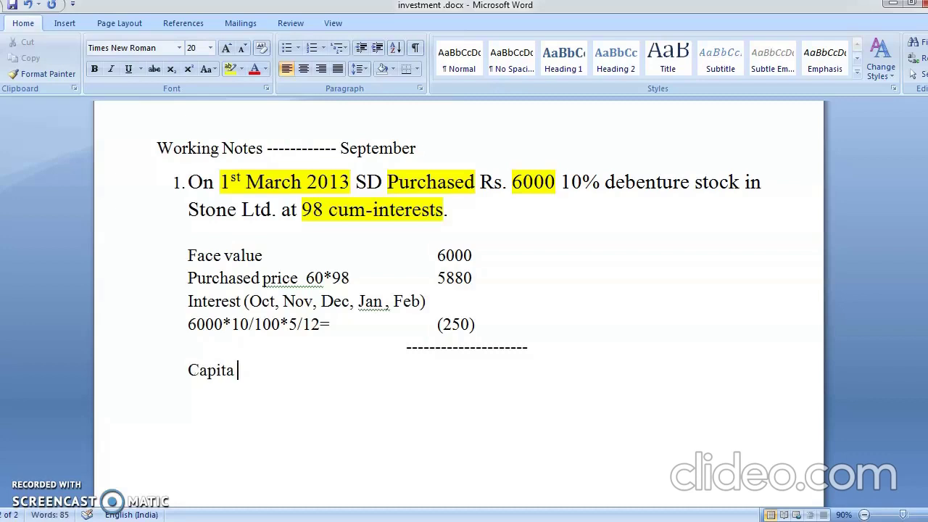
{"action": "type", "text": "l"}
{"action": "key", "text": "BackSpace"}
{"action": "key", "text": "BackSpace"}
{"action": "type", "text": "l"}
{"action": "type", "text": "price"}
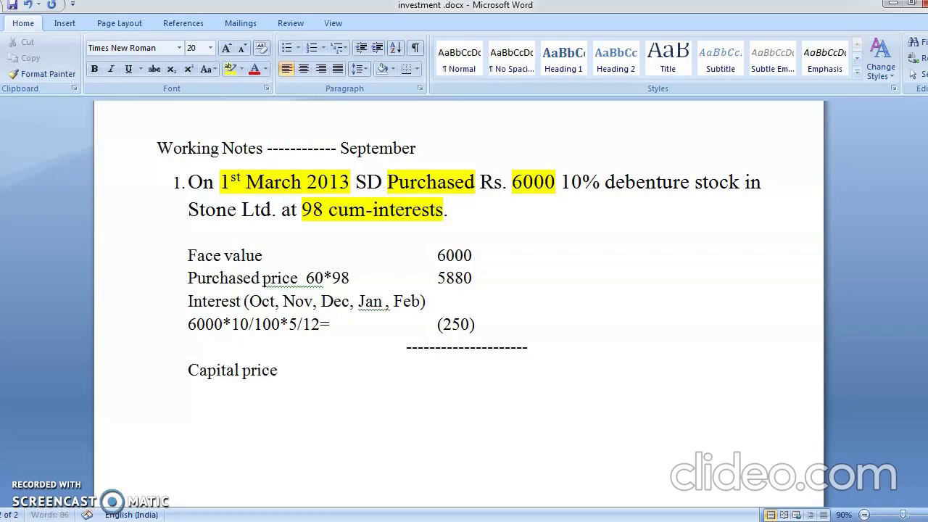
{"action": "key", "text": "Tab"}
{"action": "key", "text": "Tab"}
{"action": "key", "text": "Tab"}
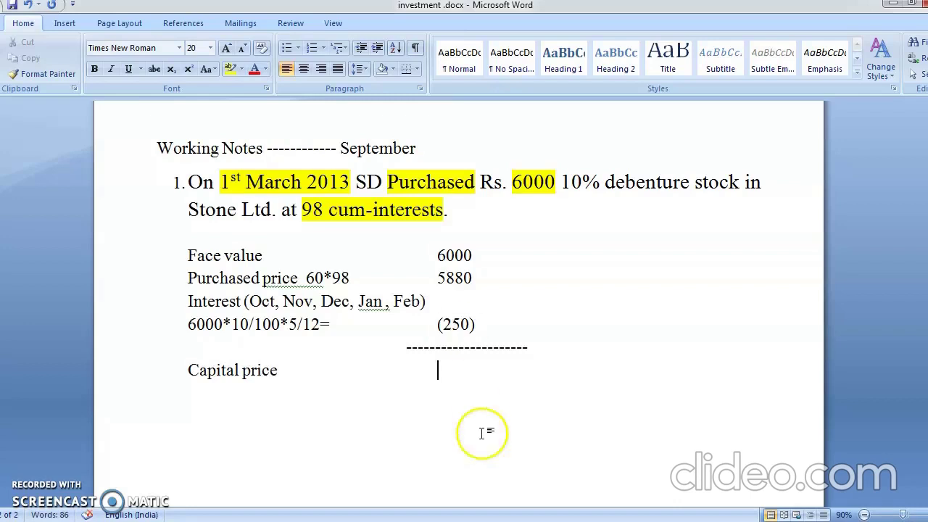
Subtract 250 from 5880 in Calculator and enter 5630 as the capital price
{"action": "left_click", "coordinate": [442, 518]}
{"action": "type", "text": "5880"}
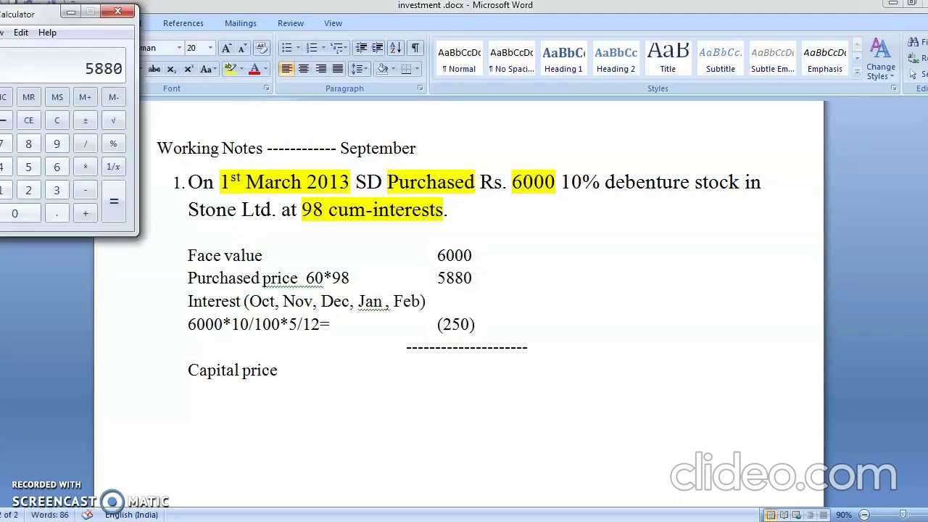
{"action": "key", "text": "minus"}
{"action": "type", "text": "250"}
{"action": "left_click", "coordinate": [122, 209]}
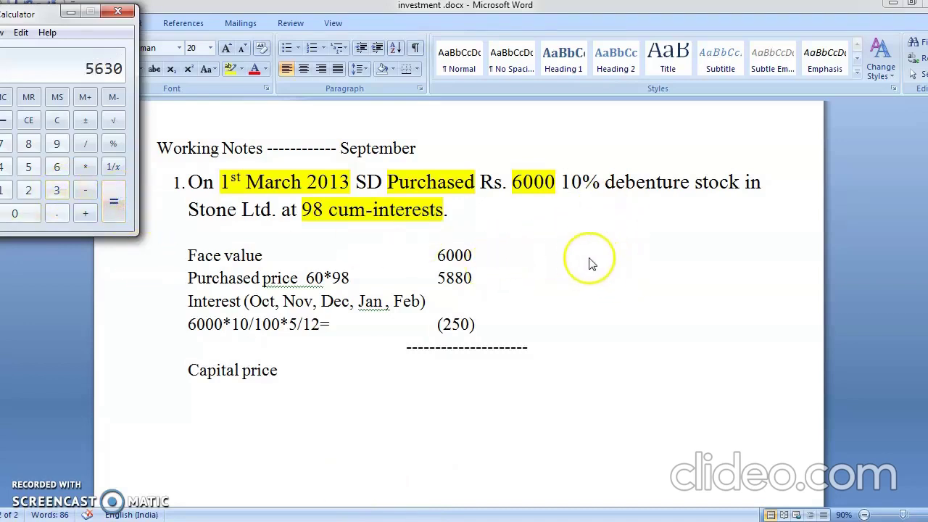
{"action": "left_click", "coordinate": [447, 361]}
{"action": "type", "text": "5630"}
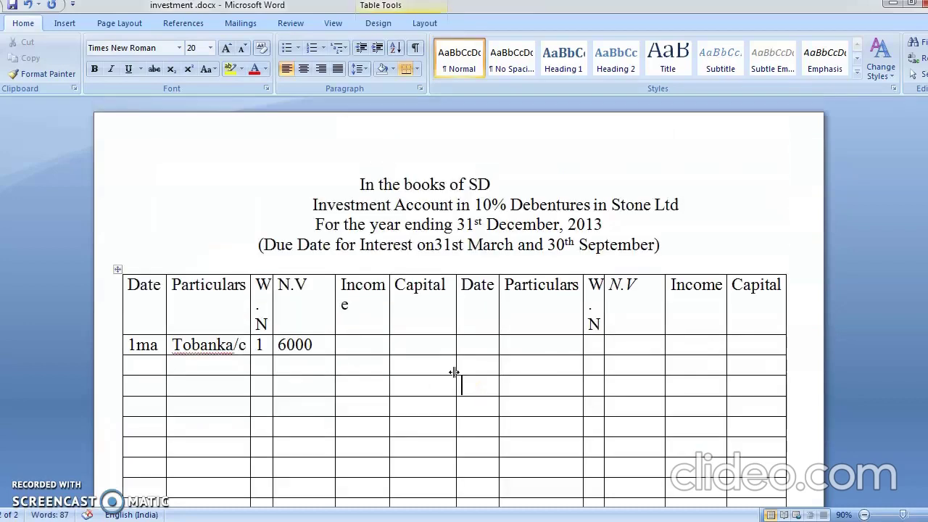
Enter 250 as income and 5630 as capital in the 1 March bank row on the debit side
{"action": "left_click", "coordinate": [364, 349]}
{"action": "type", "text": "250"}
{"action": "key", "text": "Tab"}
{"action": "type", "text": "5630"}
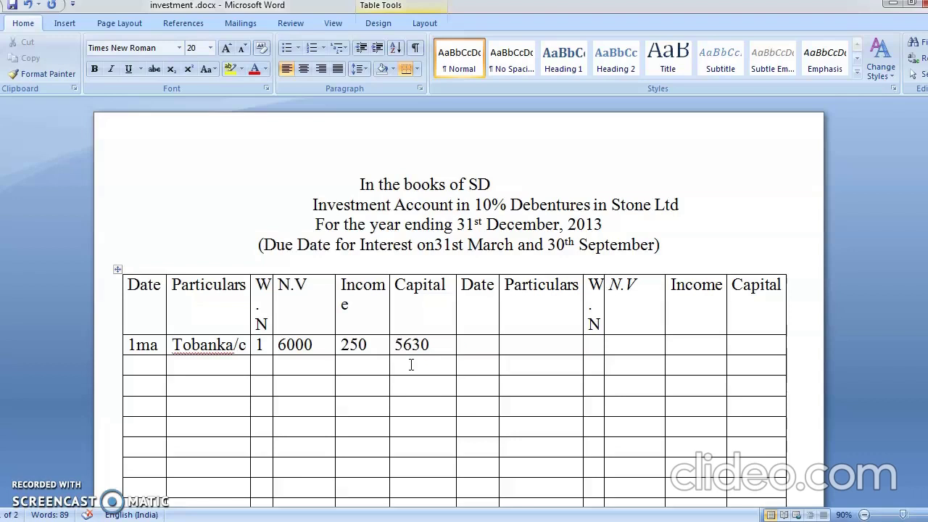
Review the sale transactions and interest due dates of Problem no 10 in the question document, and return to the investment document
{"action": "mouse_move", "coordinate": [421, 517]}
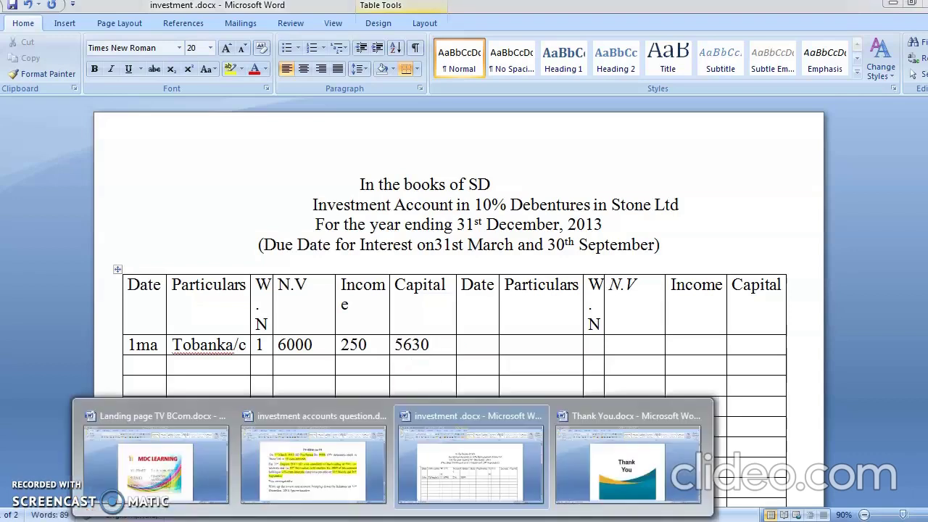
{"action": "mouse_move", "coordinate": [310, 480]}
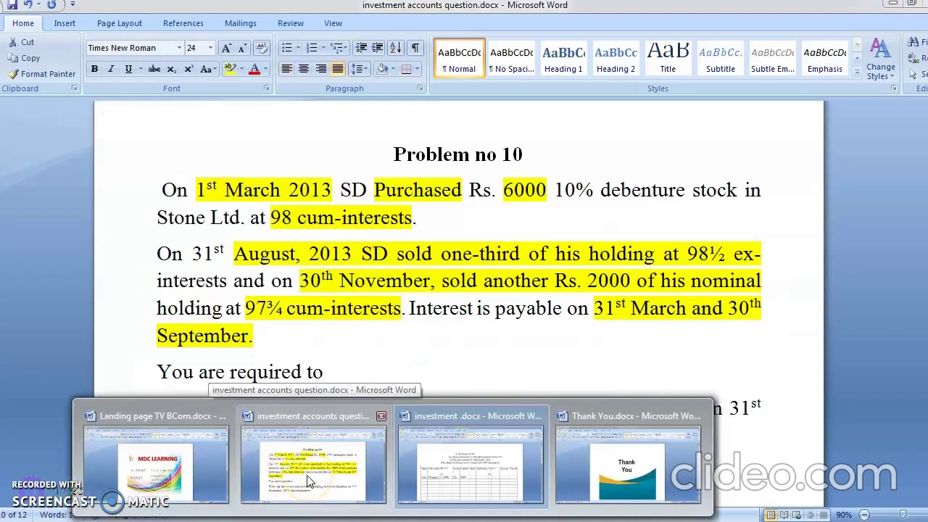
{"action": "left_click", "coordinate": [310, 480]}
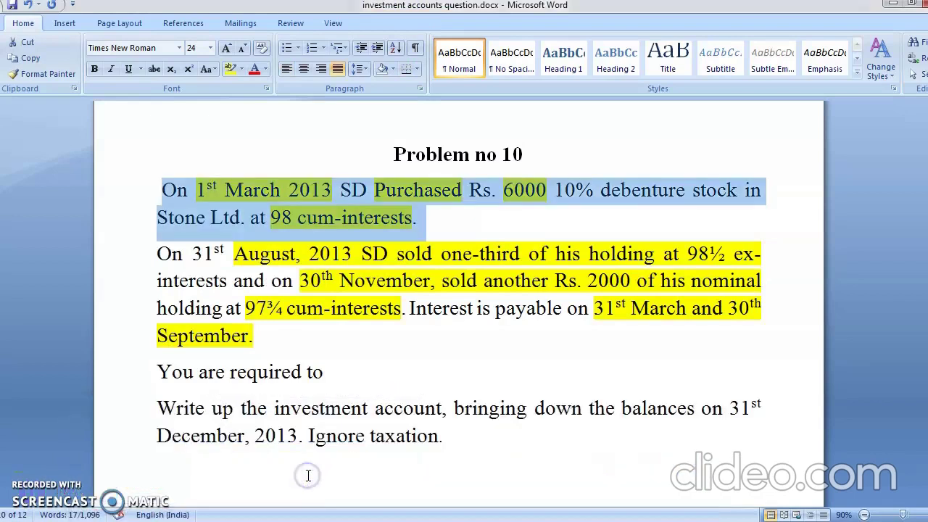
{"action": "left_click", "coordinate": [406, 350]}
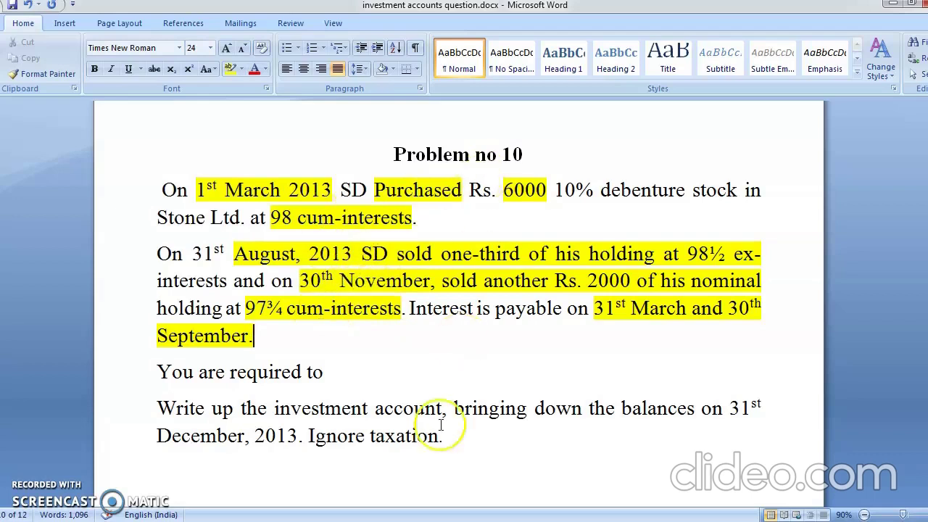
{"action": "mouse_move", "coordinate": [456, 519]}
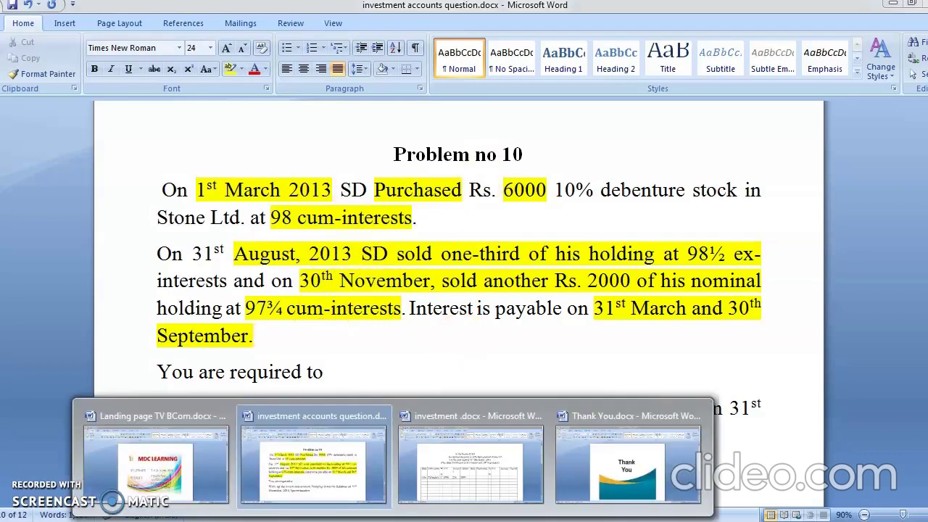
{"action": "left_click", "coordinate": [467, 493]}
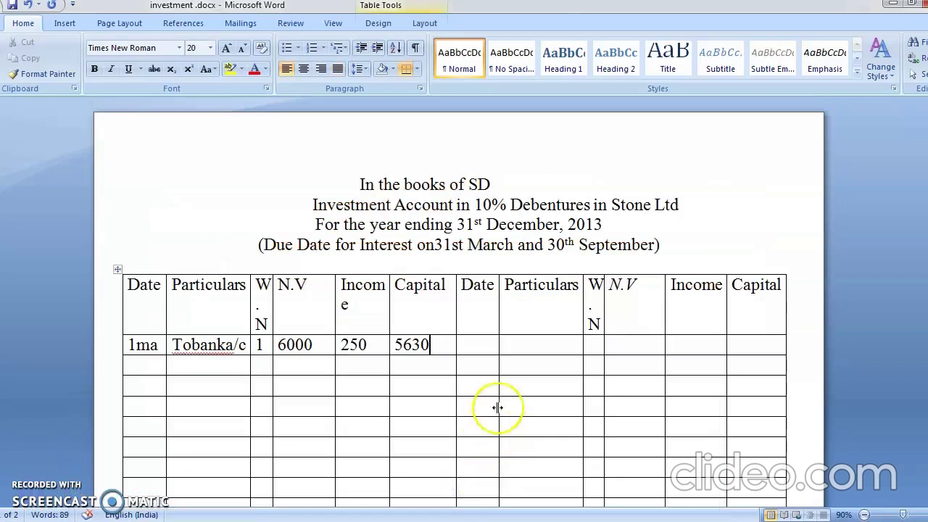
Enter the credit-side date "31m", particulars "Bybanka/c" and working note number 2 in the first entry row
{"action": "left_click", "coordinate": [490, 351]}
{"action": "type", "text": "31m"}
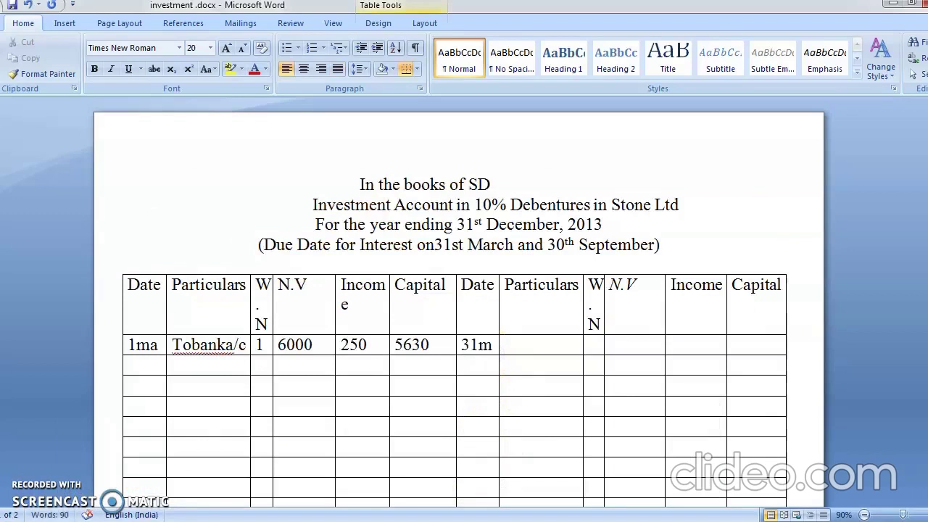
{"action": "key", "text": "Tab"}
{"action": "type", "text": "Byba"}
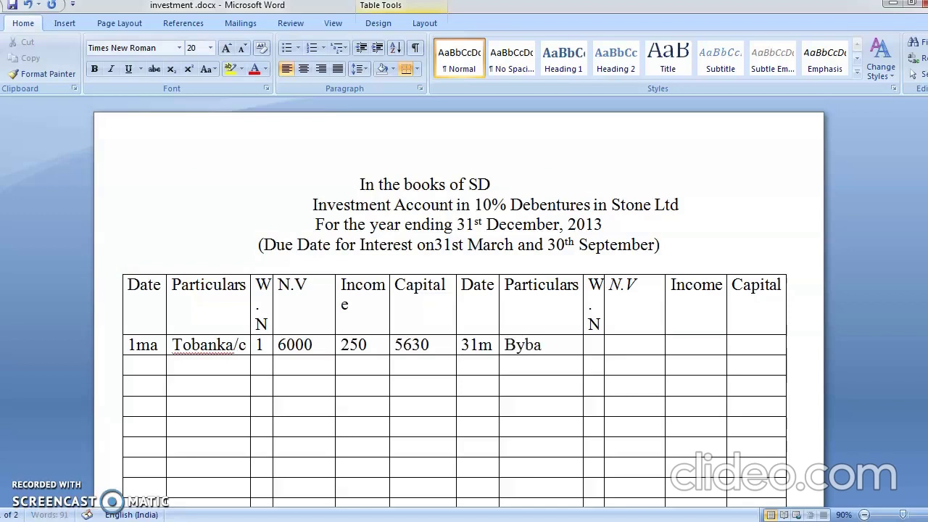
{"action": "type", "text": "nka/c"}
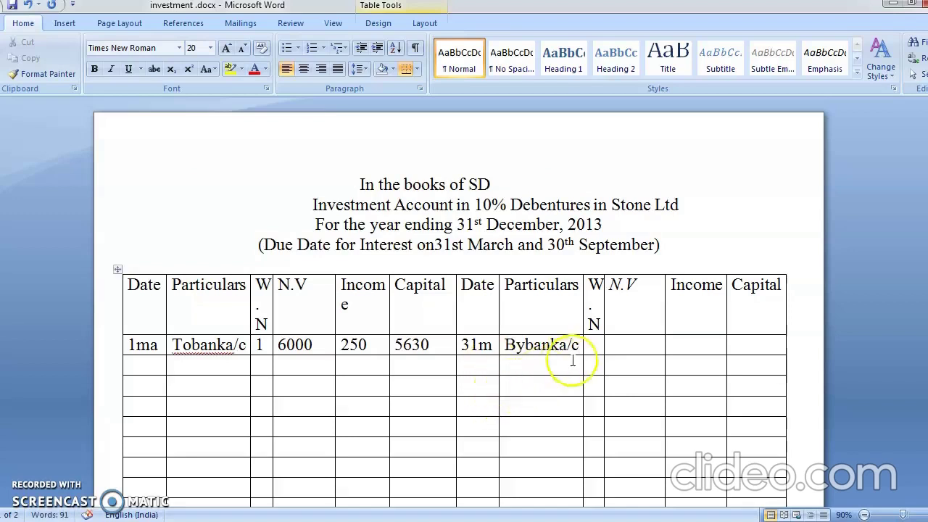
{"action": "left_click", "coordinate": [591, 346]}
{"action": "type", "text": "2"}
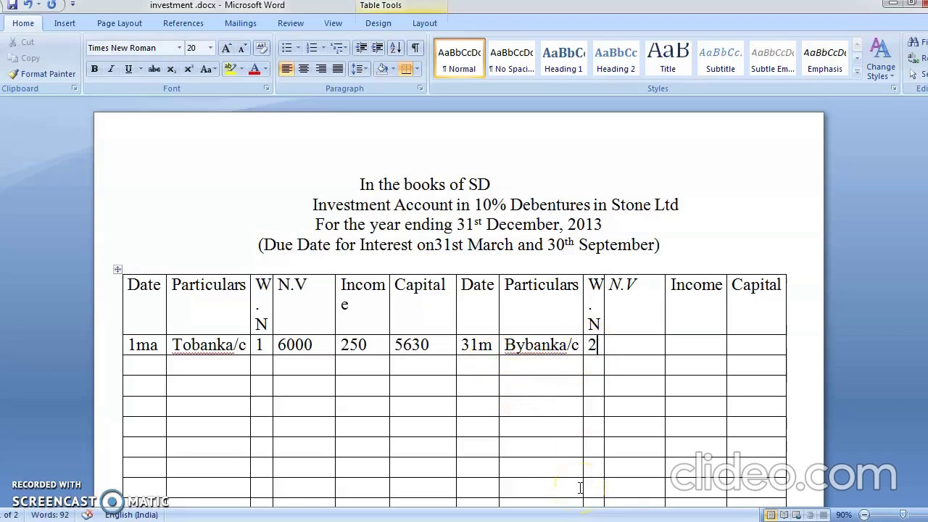
{"action": "key", "text": "Return"}
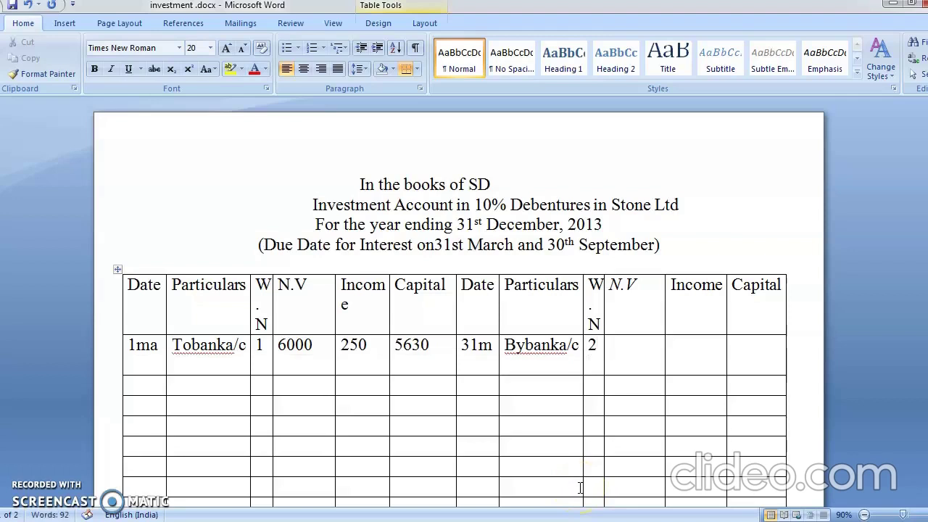
{"action": "key", "text": "BackSpace"}
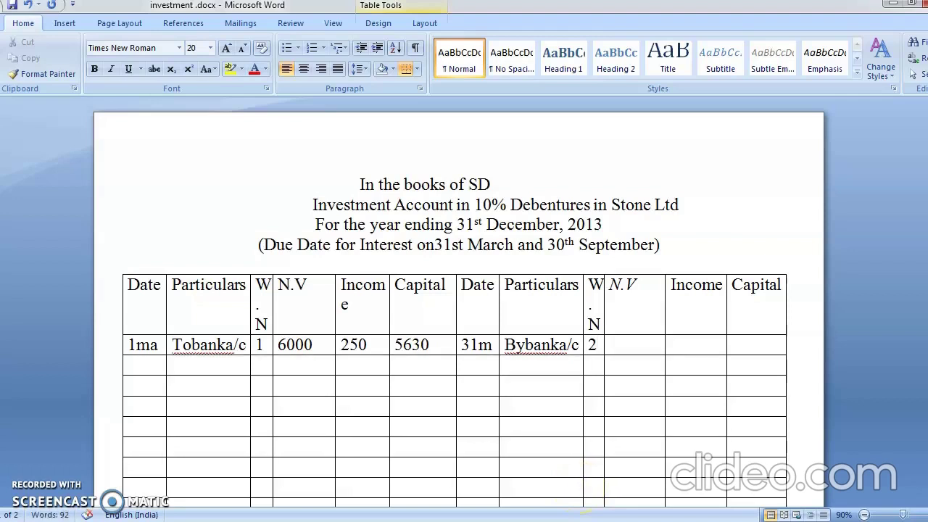
Start working note 2 below the capital price line with the heading "Calculation of interest"
{"action": "left_click", "coordinate": [643, 415]}
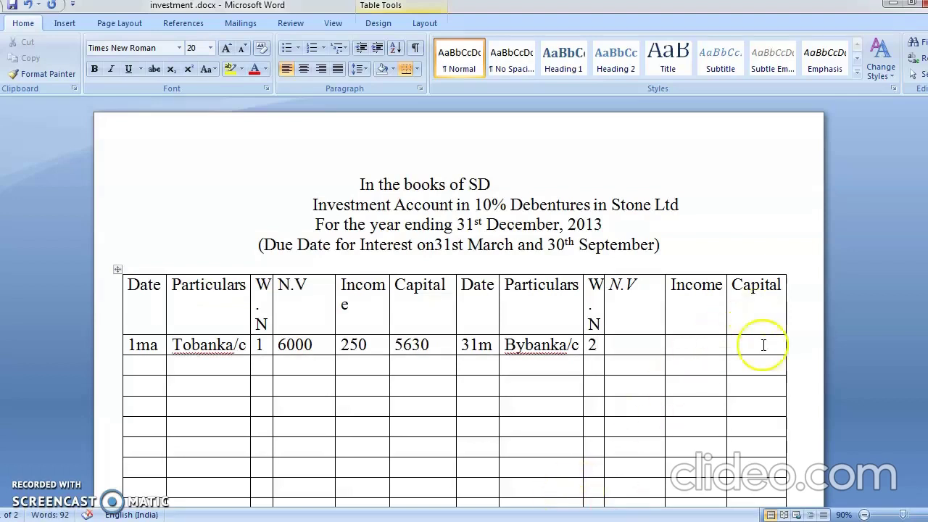
{"action": "left_click", "coordinate": [799, 350]}
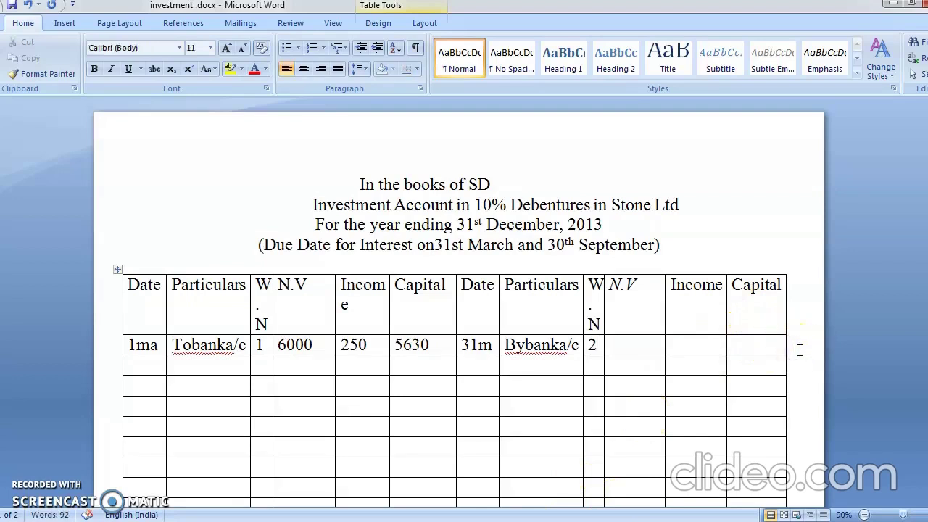
{"action": "key", "text": "Down"}
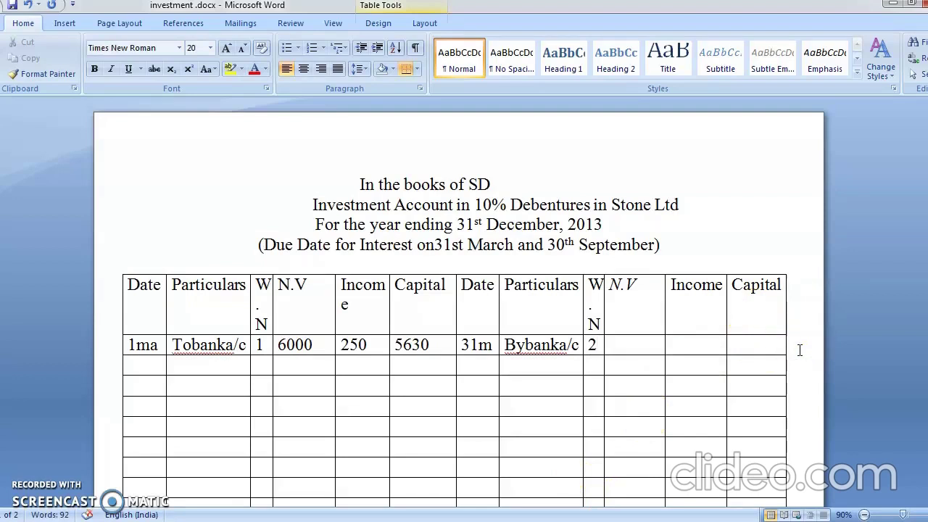
{"action": "key", "text": "Page_Down"}
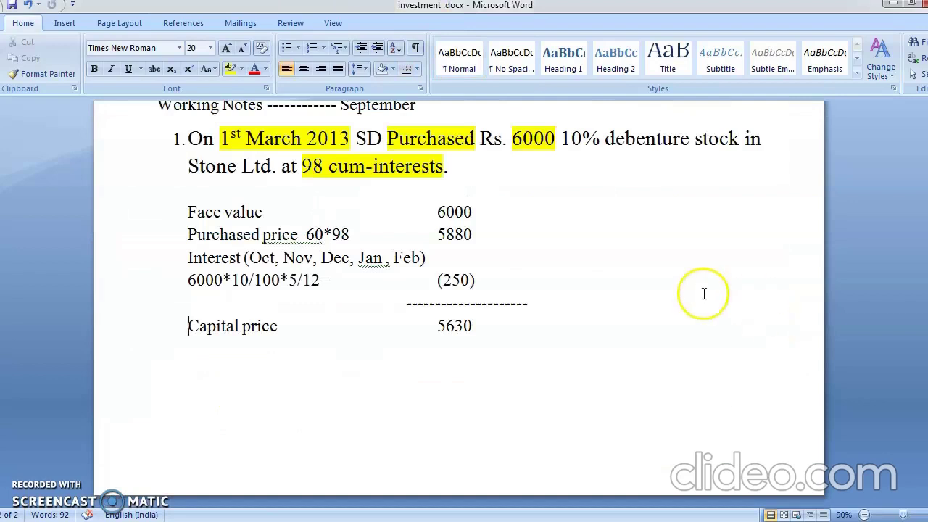
{"action": "left_click", "coordinate": [482, 317]}
{"action": "key", "text": "Return"}
{"action": "type", "text": "2"}
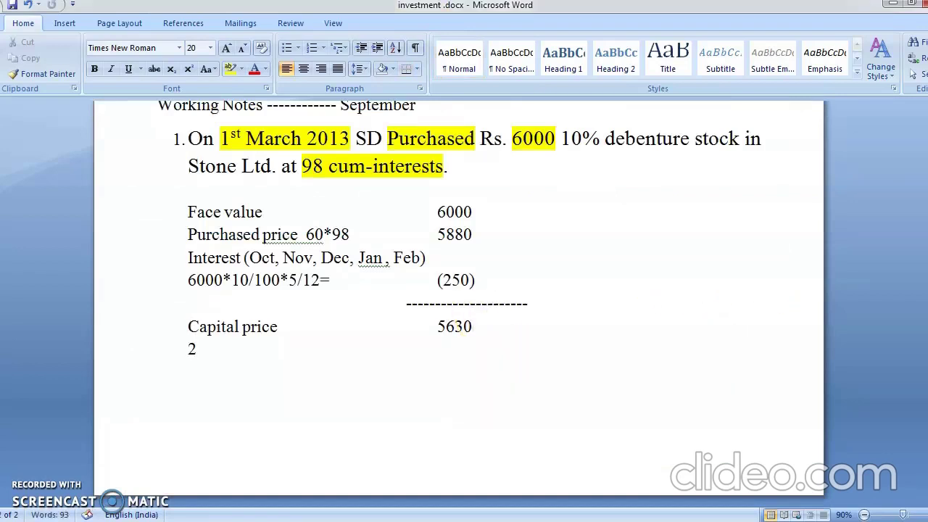
{"action": "type", "text": ". ca"}
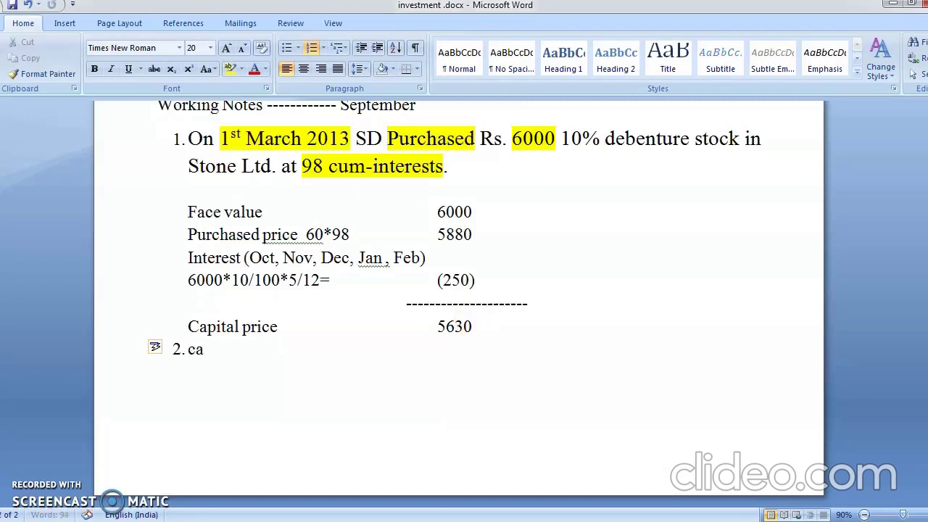
{"action": "type", "text": "lculation of i"}
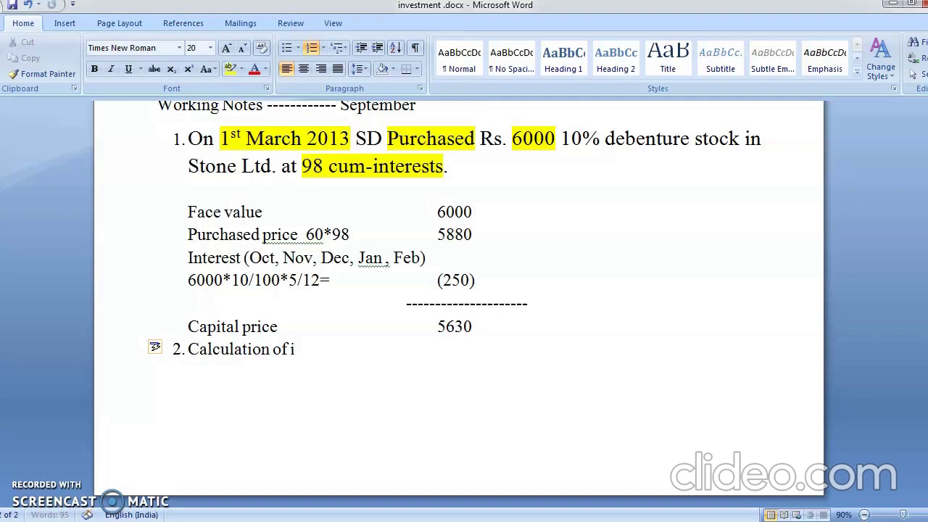
{"action": "type", "text": "nterest"}
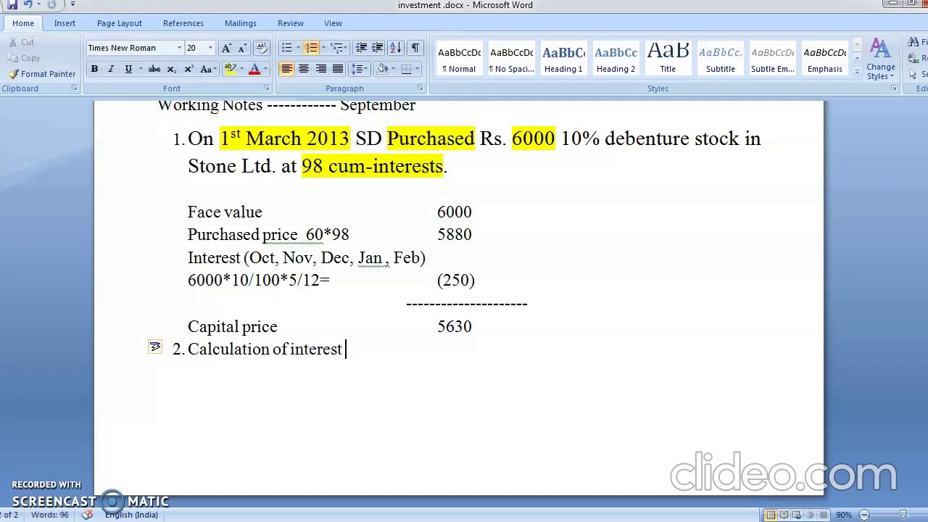
Extend the working note 2 heading with a dashed leader and the date "31st March", and begin an unnumbered line below
{"action": "type", "text": " ----------------3"}
{"action": "type", "text": "0"}
{"action": "key", "text": "BackSpace"}
{"action": "key", "text": "BackSpace"}
{"action": "type", "text": "31st ,a"}
{"action": "key", "text": "BackSpace"}
{"action": "key", "text": "BackSpace"}
{"action": "type", "text": "March"}
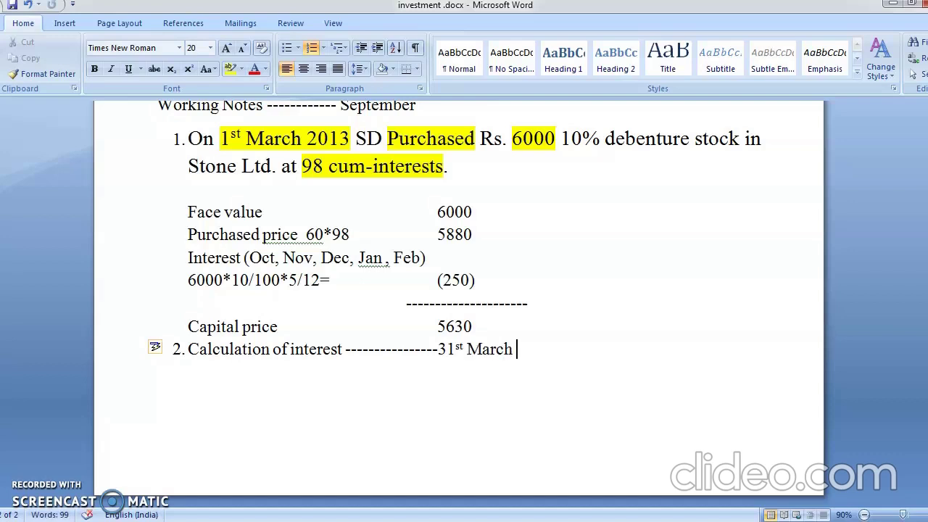
{"action": "key", "text": "Return"}
{"action": "key", "text": "BackSpace"}
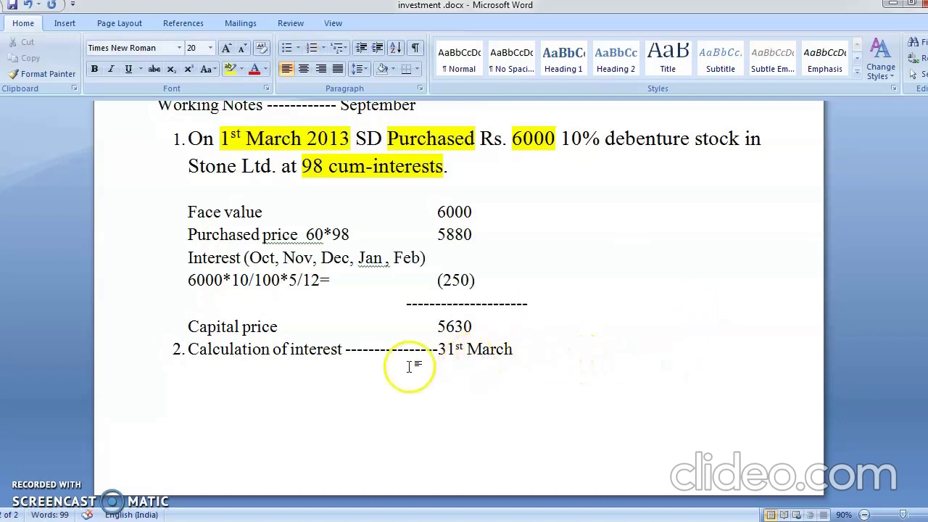
{"action": "left_click", "coordinate": [345, 349]}
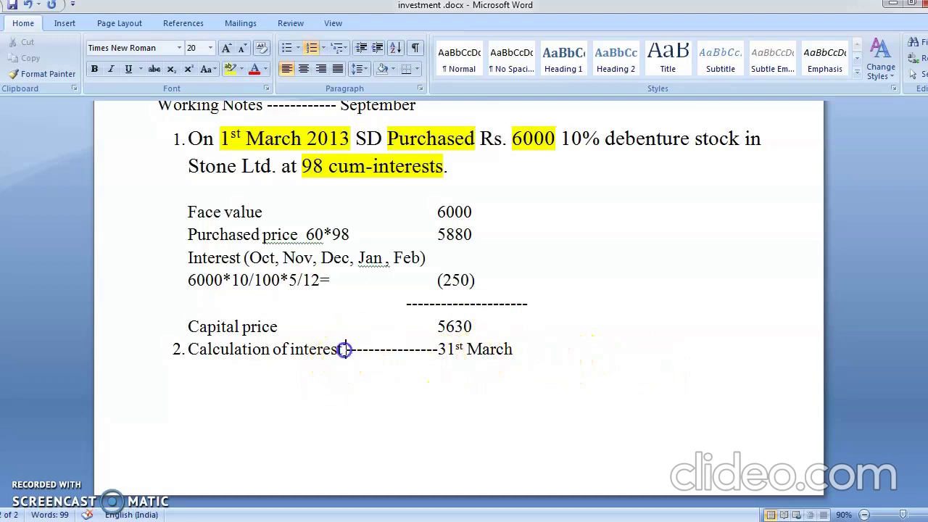
{"action": "type", "text": "9"}
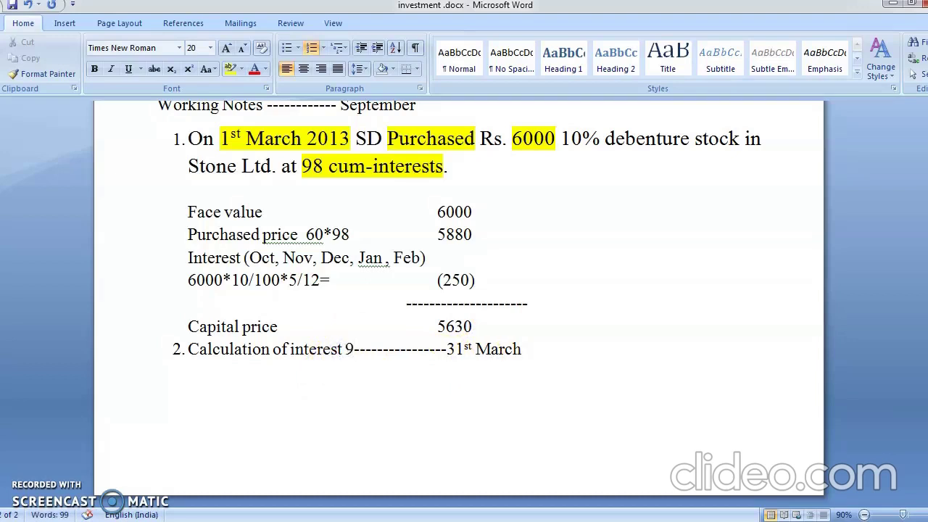
{"action": "key", "text": "BackSpace"}
{"action": "type", "text": "("}
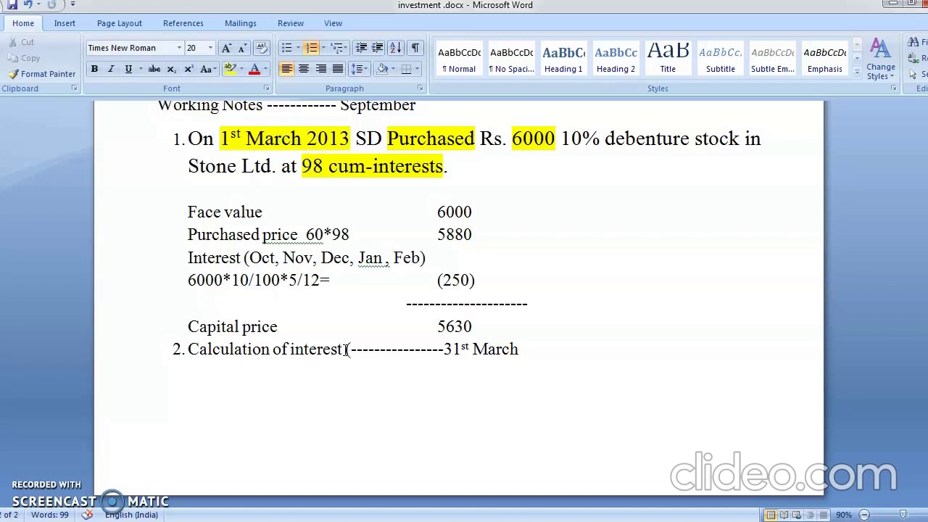
{"action": "type", "text": "Oct"}
{"action": "left_click", "coordinate": [371, 354]}
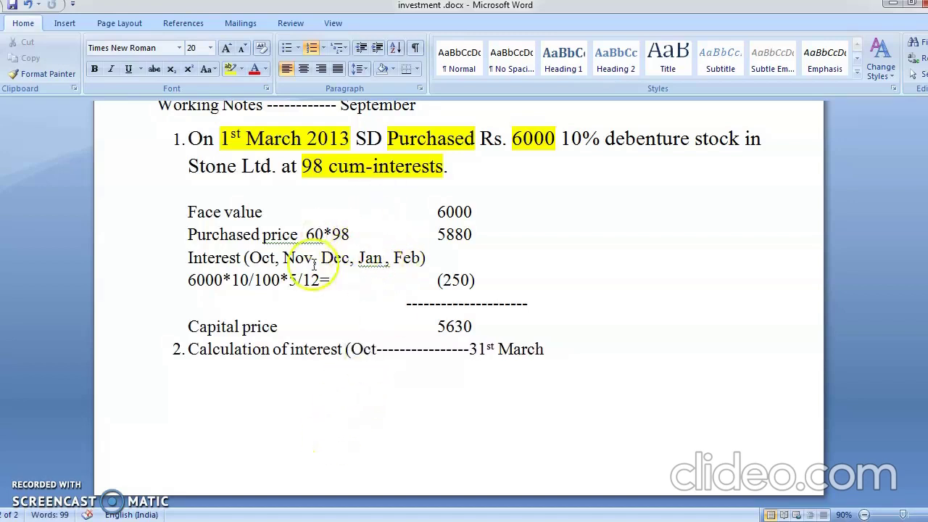
Copy the months "Oct, Nov, Dec, Jan , Feb" from working note 1 to after "Calculation of interest", replacing the partial "(Oct"
{"action": "left_click_drag", "start_coordinate": [249, 259], "coordinate": [422, 259]}
{"action": "key", "text": "ctrl+c"}
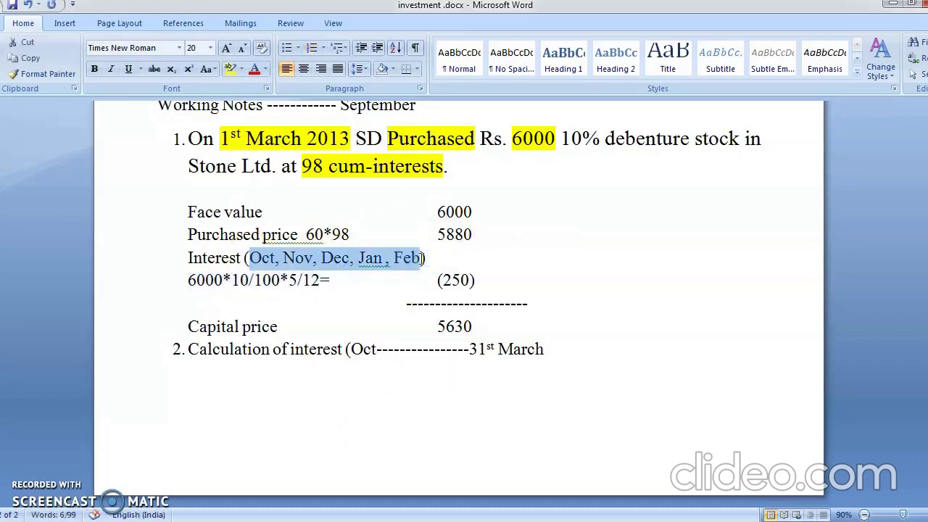
{"action": "left_click", "coordinate": [378, 351]}
{"action": "key", "text": "BackSpace"}
{"action": "key", "text": "BackSpace"}
{"action": "key", "text": "BackSpace"}
{"action": "key", "text": "BackSpace"}
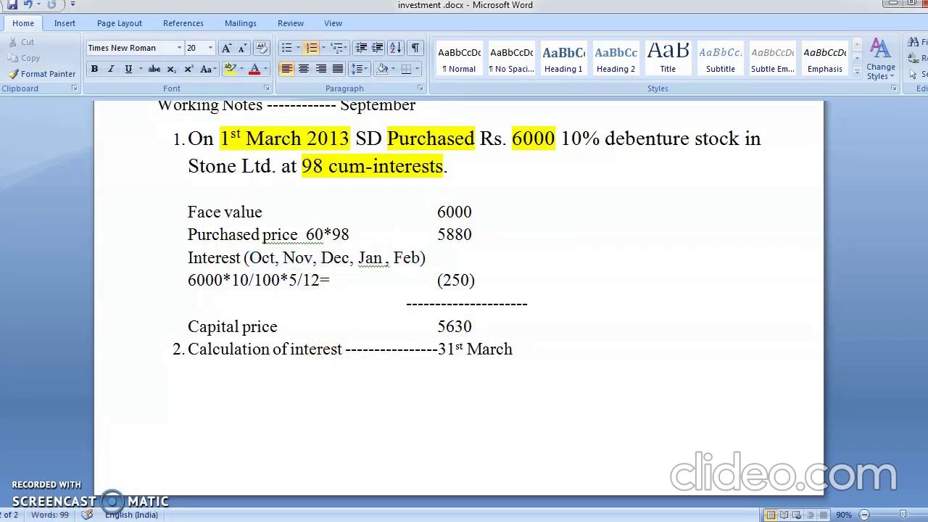
{"action": "key", "text": "ctrl+v"}
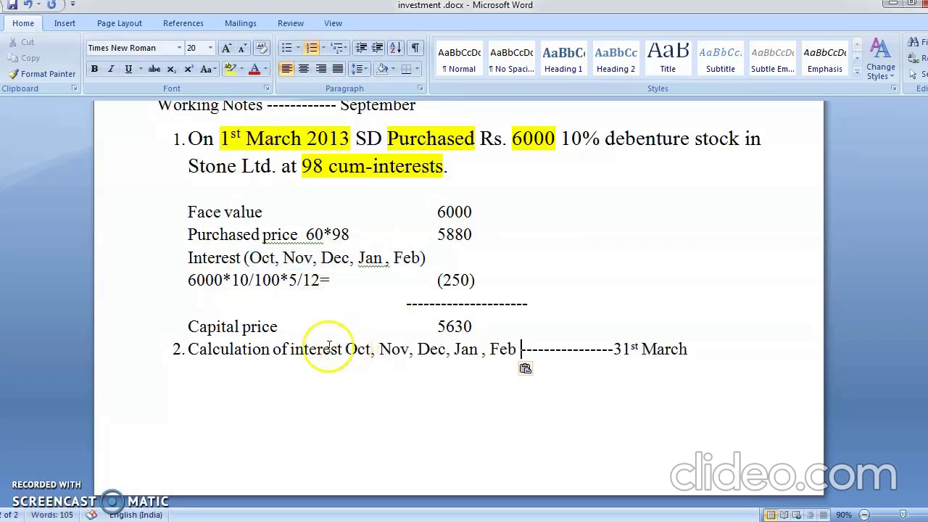
Add "Mar" to the month list in the working note 2 heading and enclose the list in parentheses
{"action": "left_click", "coordinate": [346, 351]}
{"action": "type", "text": "("}
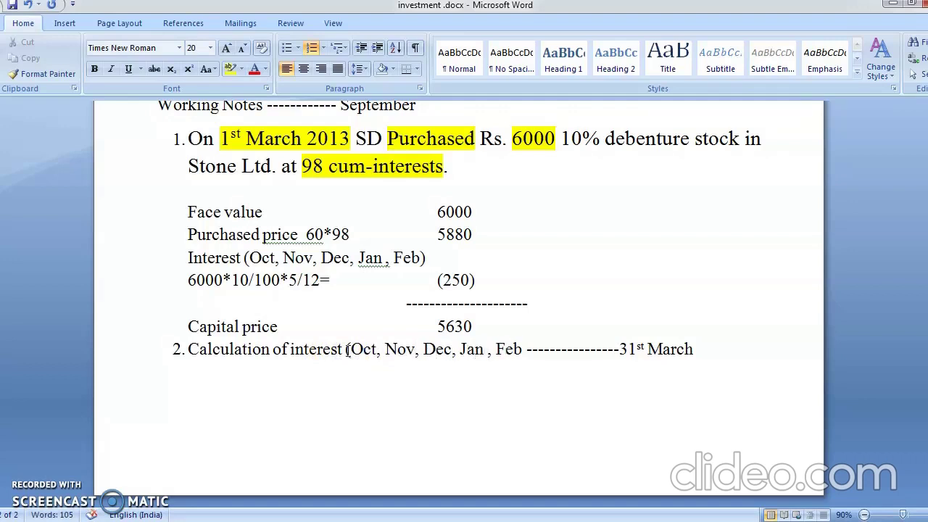
{"action": "type", "text": ", Ma"}
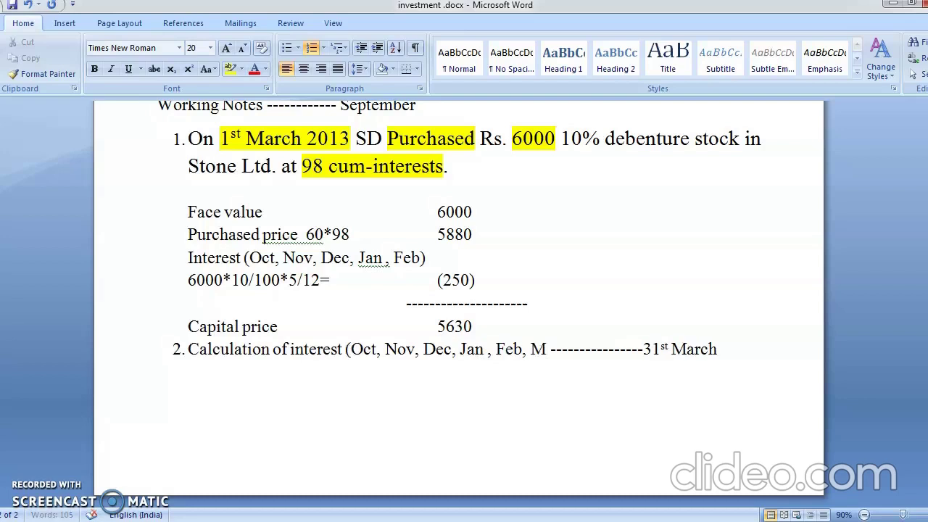
{"action": "type", "text": "r "}
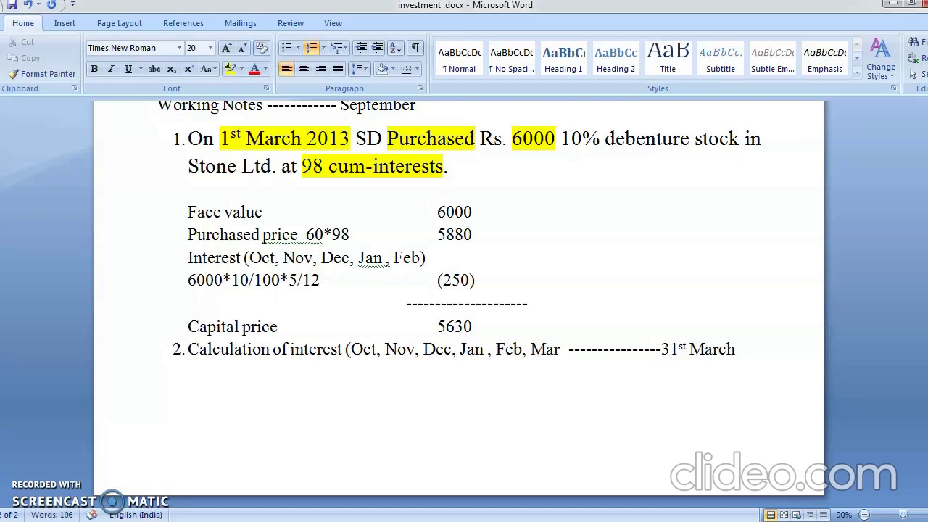
{"action": "type", "text": ")"}
Write the six-month interest formula "6000*10/100*6/12=" on the line below the working note 2 heading
{"action": "left_click", "coordinate": [286, 385]}
{"action": "type", "text": "6"}
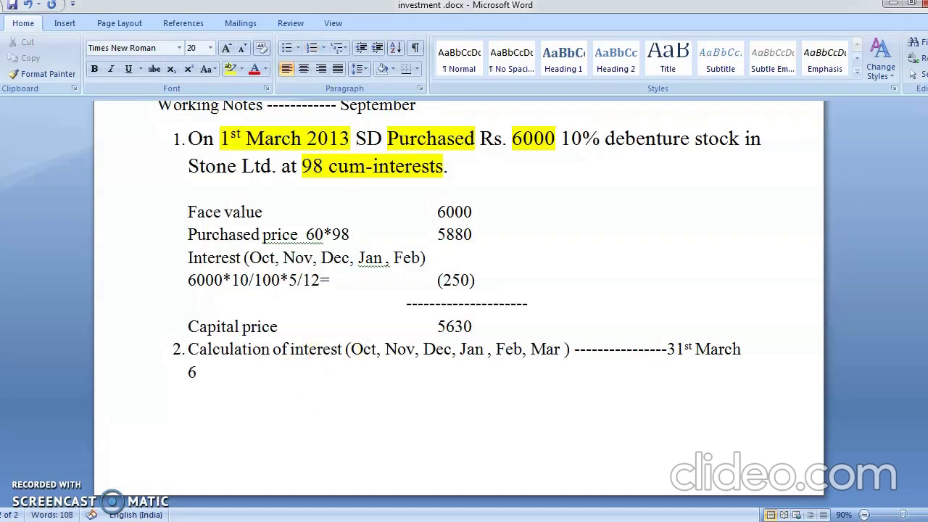
{"action": "type", "text": "000*10/100*6/12="}
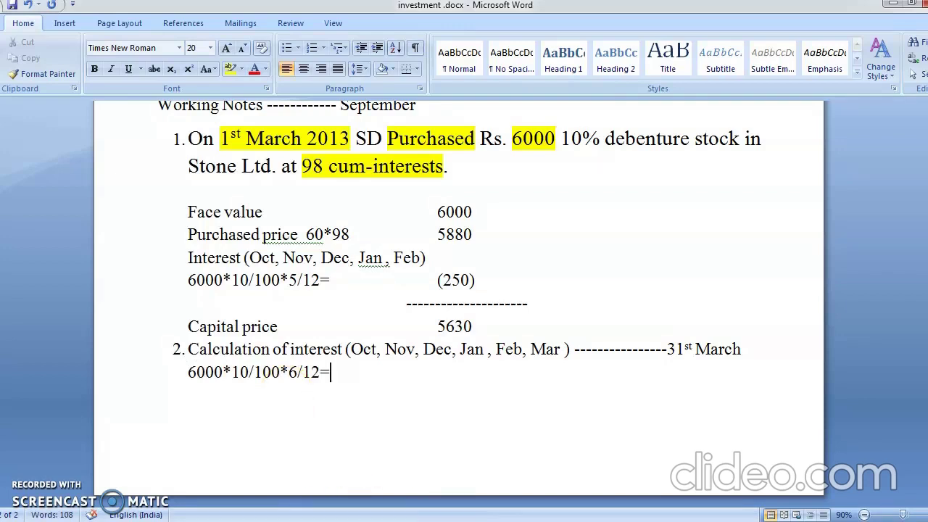
Work out 10% of 6000 in Calculator and enter 300 as the result of the working note 2 interest formula in Word
{"action": "key", "text": "alt+Tab"}
{"action": "type", "text": "6"}
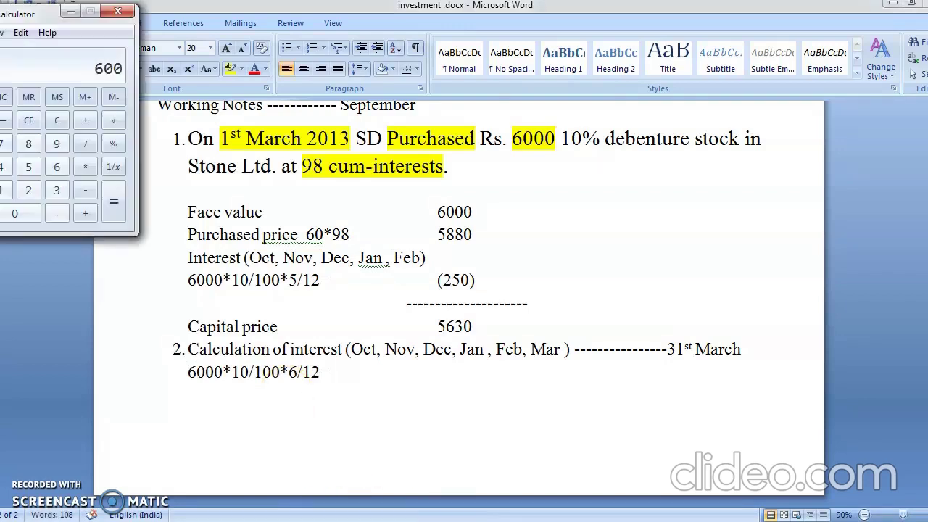
{"action": "type", "text": "*1"}
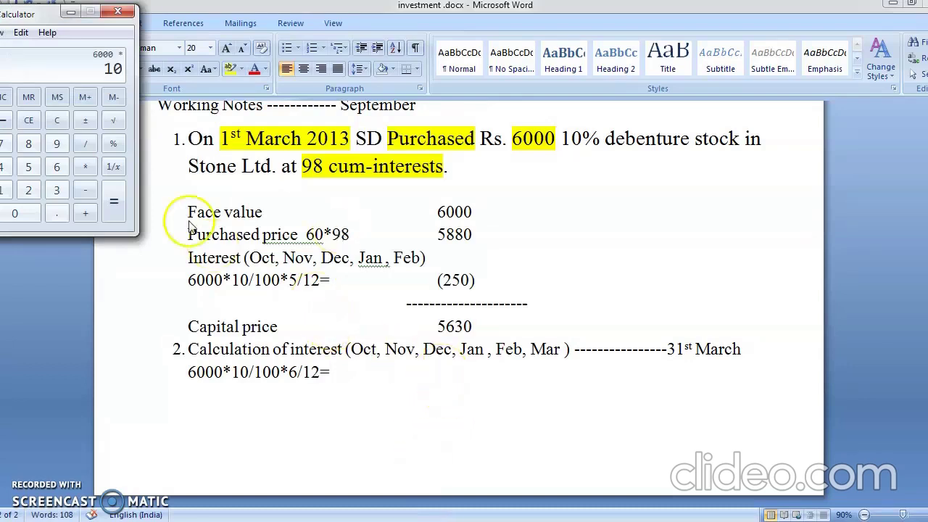
{"action": "left_click", "coordinate": [115, 144]}
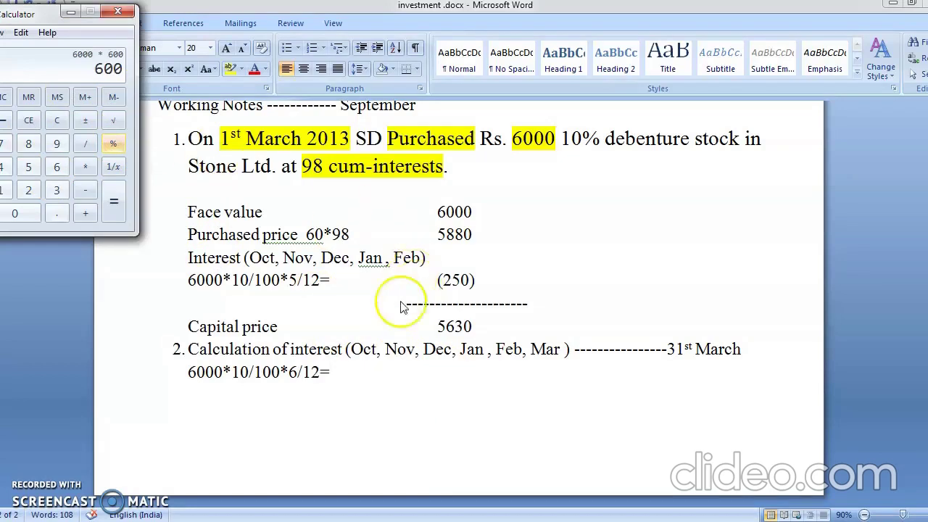
{"action": "left_click", "coordinate": [357, 378]}
{"action": "type", "text": "300"}
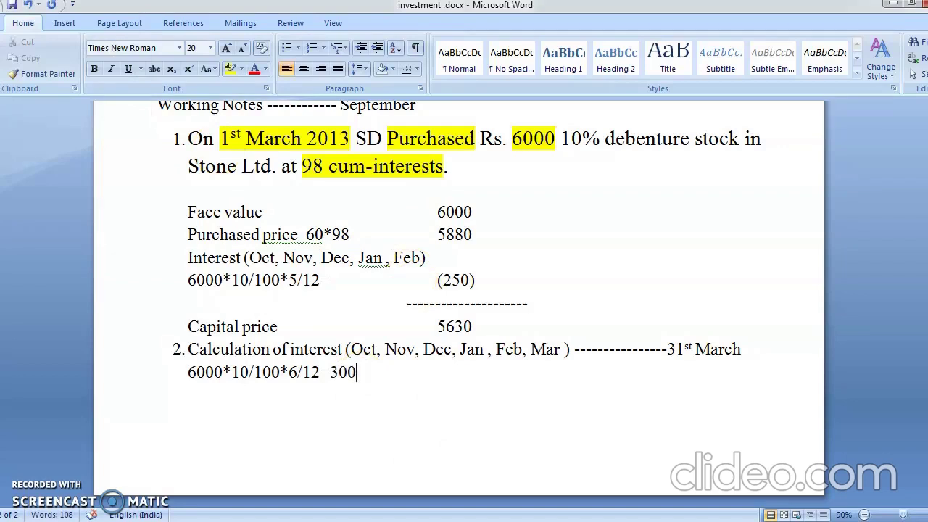
Enter 300 as the income for the 31 March bank entry on the credit side of the investment account table
{"action": "key", "text": "shift+F5"}
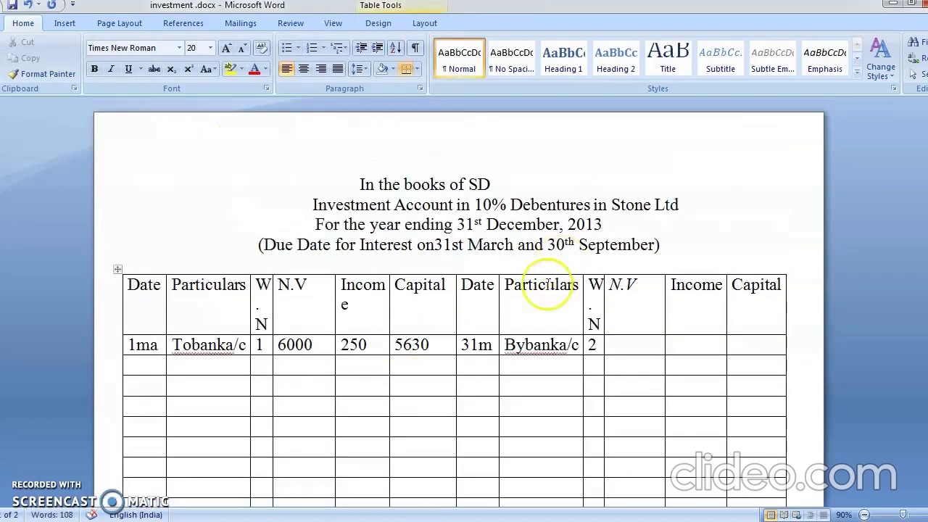
{"action": "left_click", "coordinate": [676, 347]}
{"action": "type", "text": "300"}
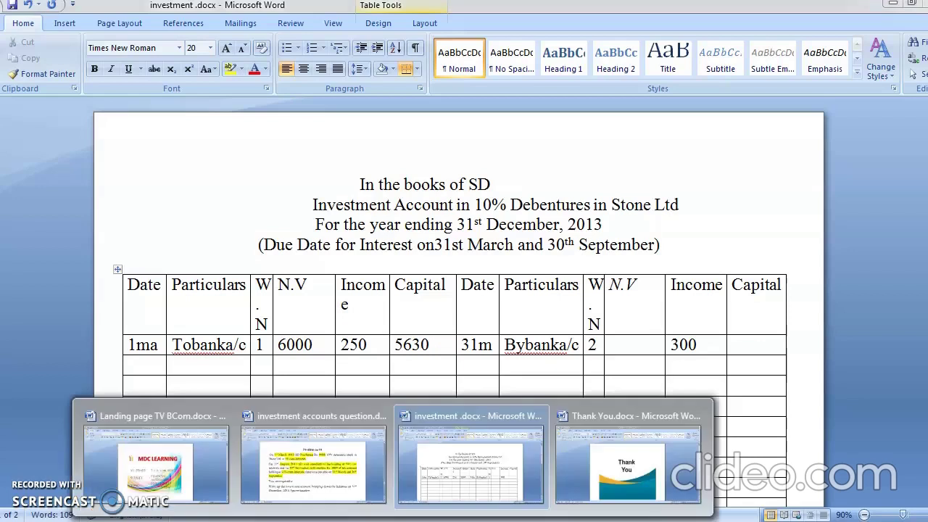
Copy the line "On 31st August, 2013 SD sold one-third of his holding at 98½ ex-" from investment accounts question.docx
{"action": "left_click", "coordinate": [313, 444]}
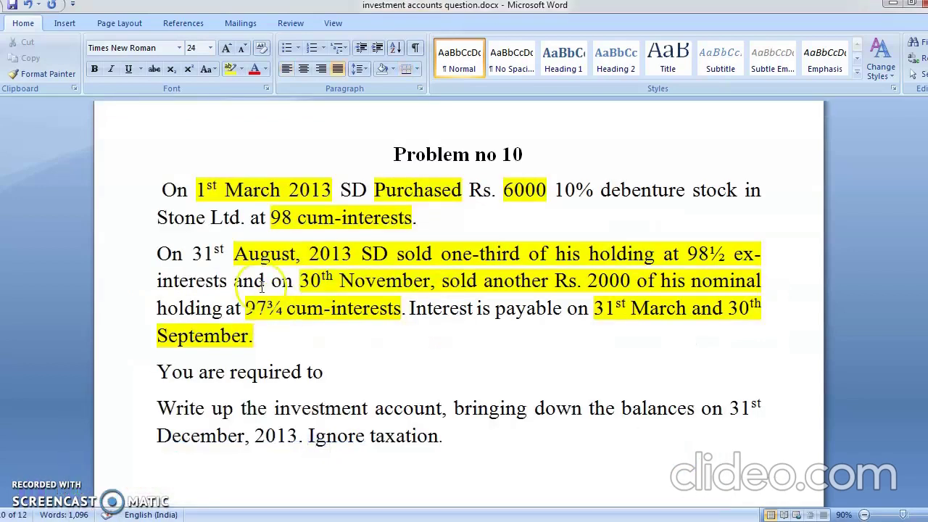
{"action": "left_click_drag", "start_coordinate": [160, 250], "coordinate": [767, 255]}
{"action": "key", "text": "ctrl+c"}
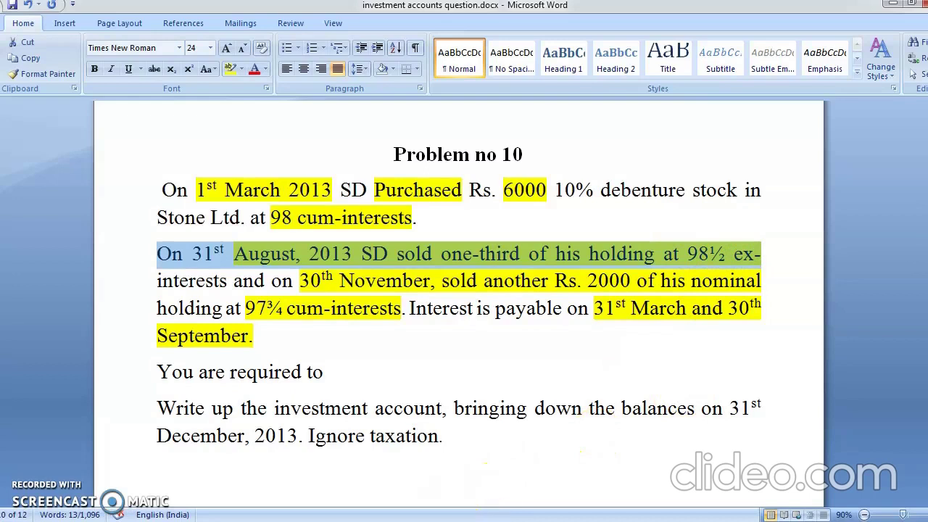
Add working note 3 a few lines below note 2 in investment .docx with the copied August sale text, completed with "interest"
{"action": "left_click", "coordinate": [456, 449]}
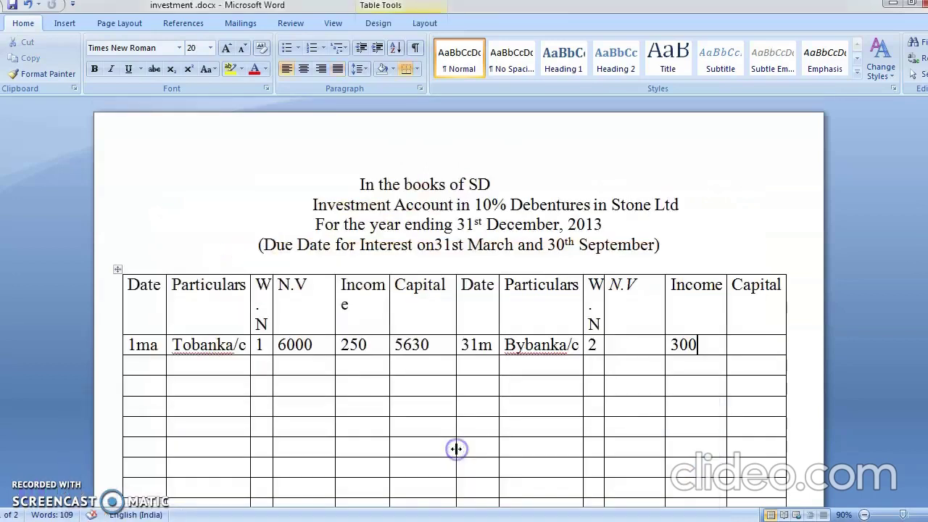
{"action": "scroll", "coordinate": [456, 449], "scroll_direction": "down", "scroll_amount": 10}
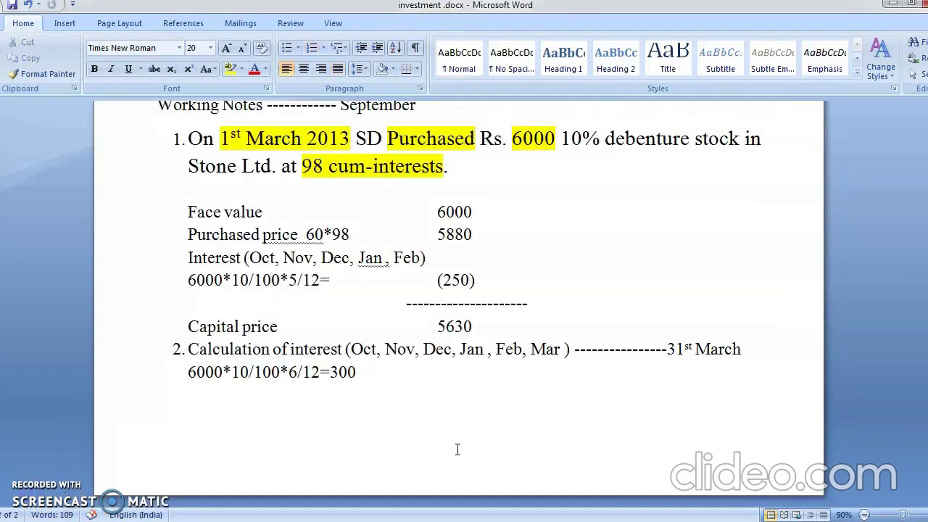
{"action": "key", "text": "Return"}
{"action": "key", "text": "Return"}
{"action": "key", "text": "Return"}
{"action": "key", "text": "Return"}
{"action": "type", "text": "3"}
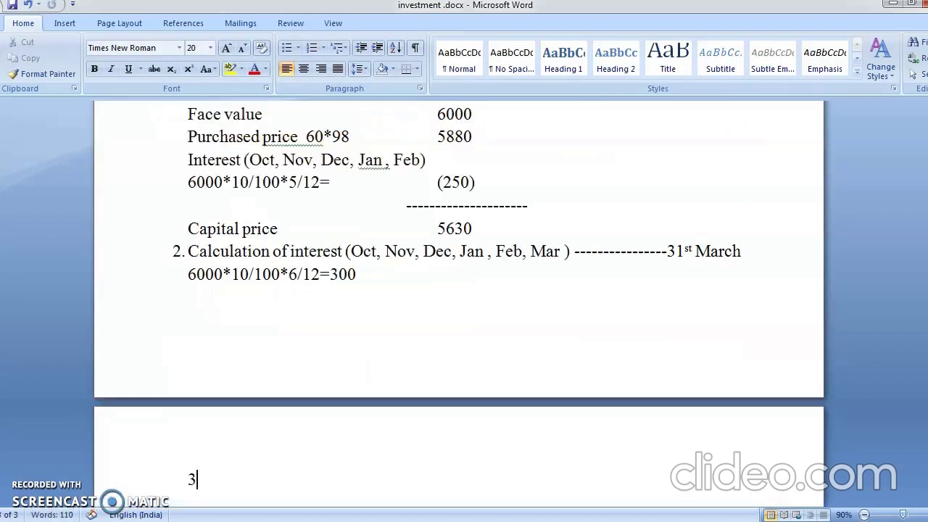
{"action": "type", "text": "."}
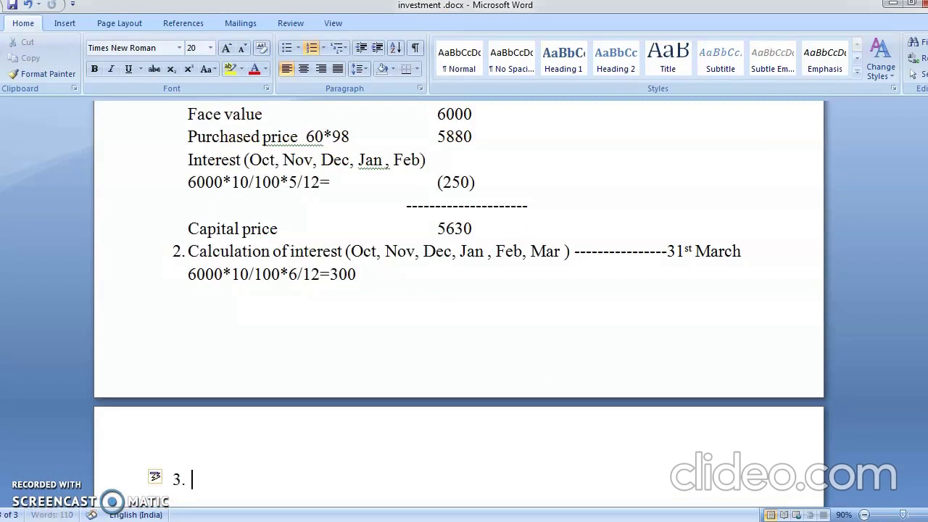
{"action": "key", "text": "ctrl+v"}
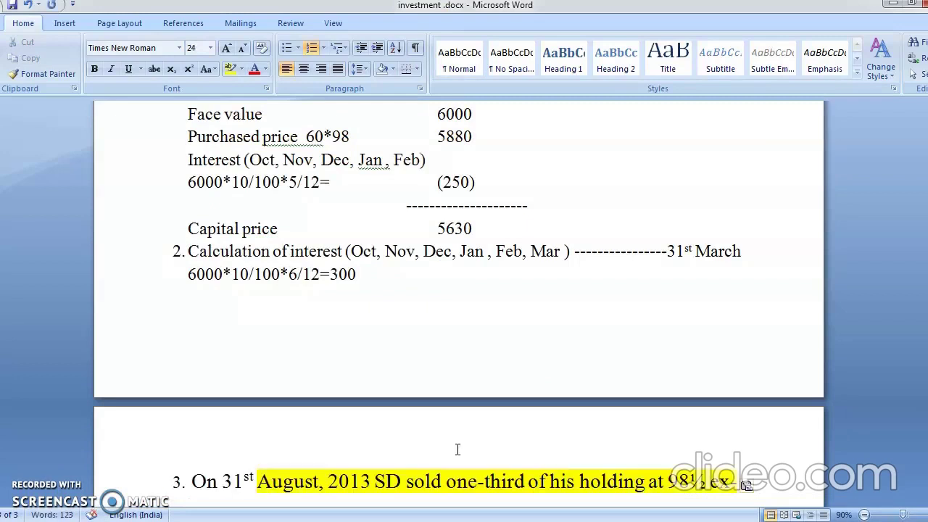
{"action": "left_click", "coordinate": [661, 501]}
{"action": "type", "text": "interest"}
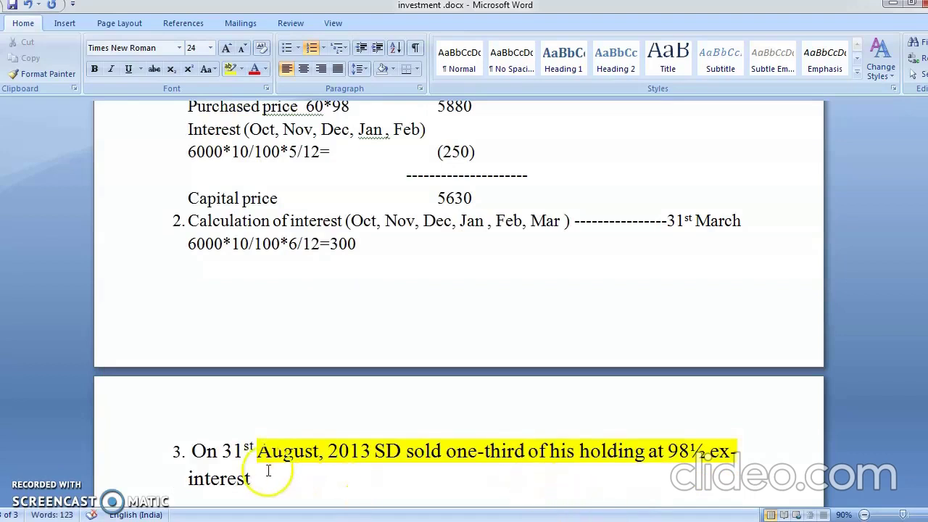
Set the font size of the working note 3 heading to 20
{"action": "left_click_drag", "start_coordinate": [197, 447], "coordinate": [262, 445]}
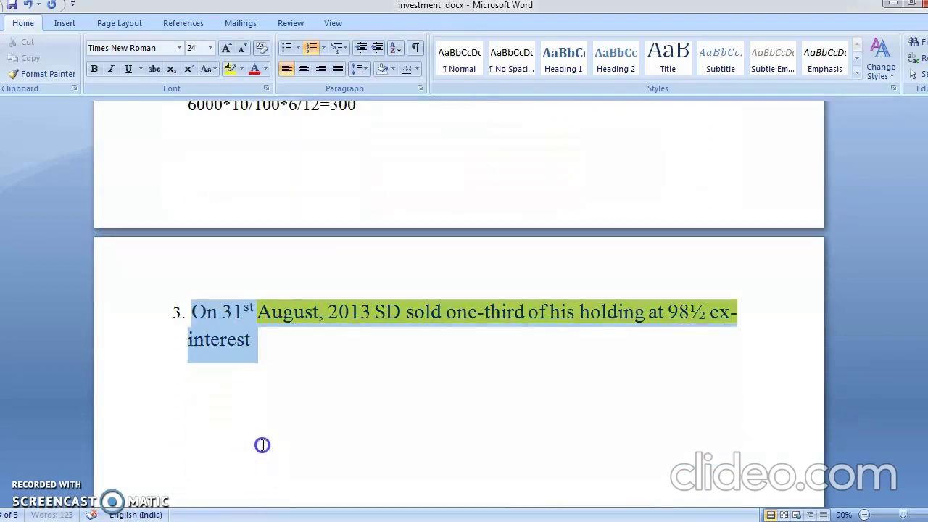
{"action": "left_click", "coordinate": [211, 47]}
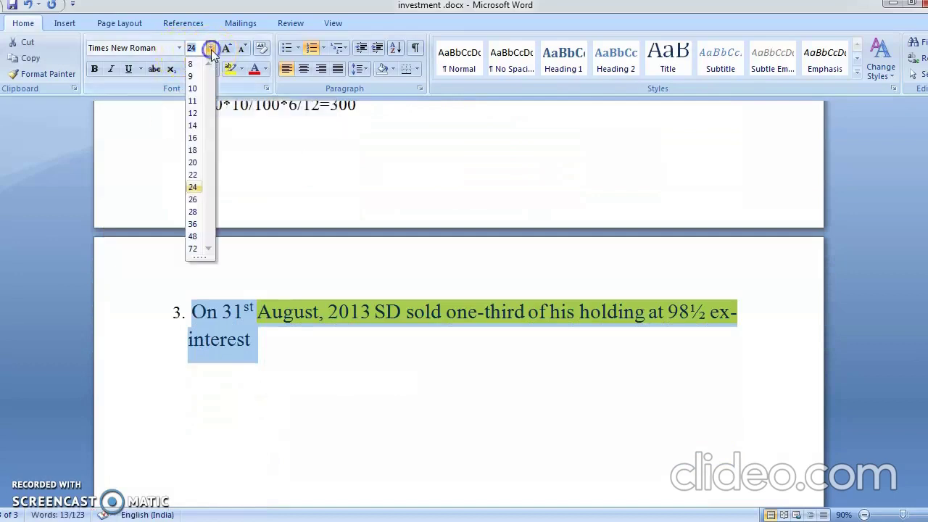
{"action": "left_click", "coordinate": [193, 163]}
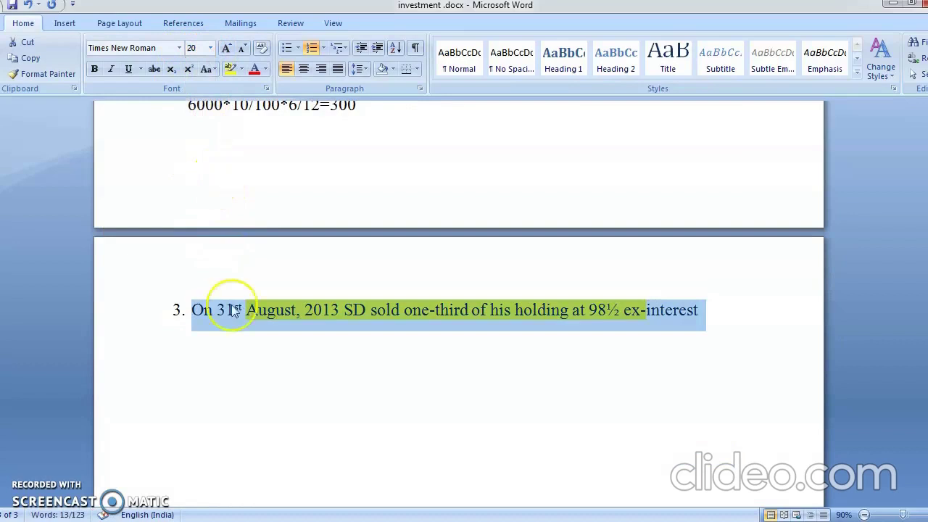
{"action": "left_click", "coordinate": [255, 386]}
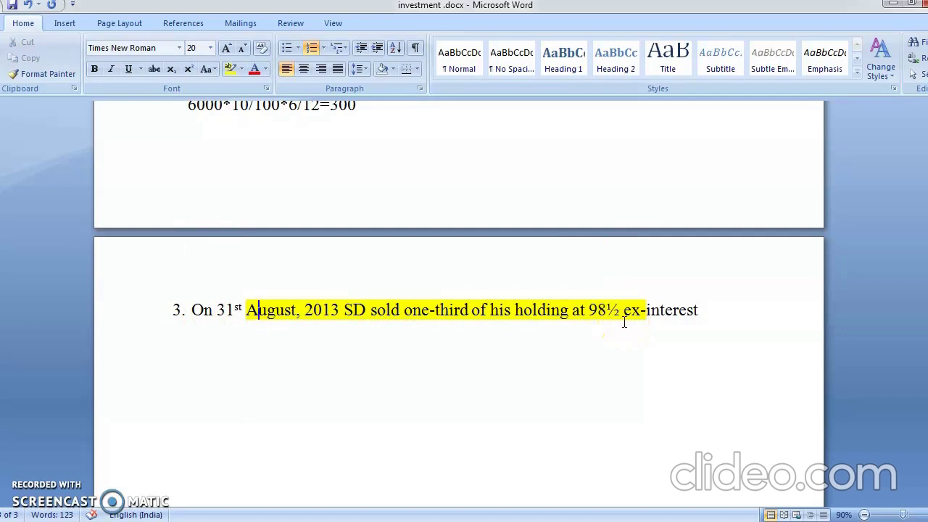
Add an unnumbered line labelled "Face value" below the working note 3 heading
{"action": "left_click", "coordinate": [712, 322]}
{"action": "key", "text": "Return"}
{"action": "key", "text": "BackSpace"}
{"action": "type", "text": "vace"}
{"action": "key", "text": "BackSpace"}
{"action": "key", "text": "BackSpace"}
{"action": "key", "text": "BackSpace"}
{"action": "key", "text": "BackSpace"}
{"action": "key", "text": "BackSpace"}
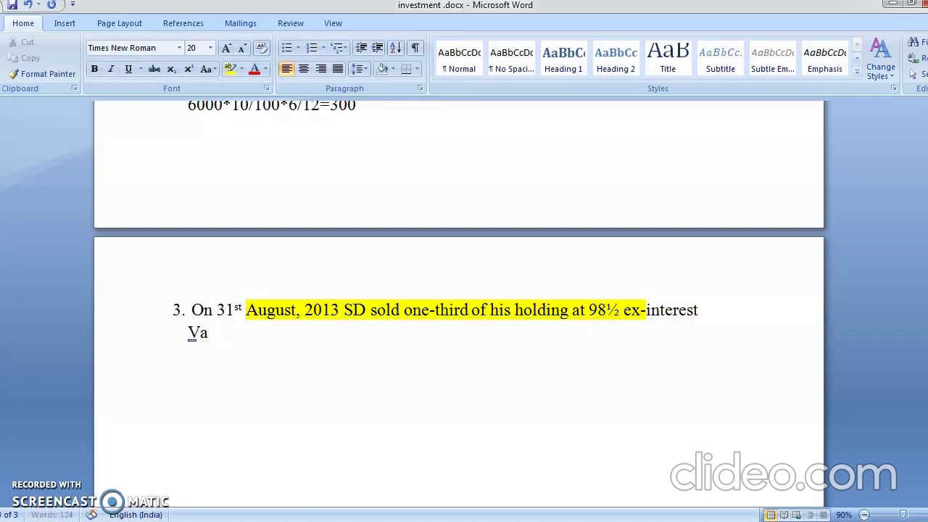
{"action": "type", "text": "fac"}
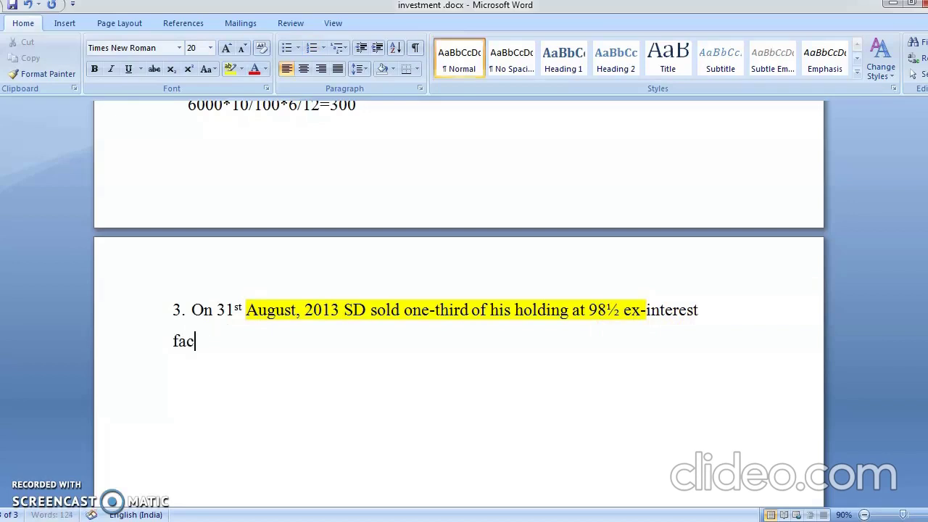
{"action": "type", "text": "ve"}
{"action": "key", "text": "BackSpace"}
{"action": "key", "text": "BackSpace"}
{"action": "key", "text": "BackSpace"}
{"action": "type", "text": "e value"}
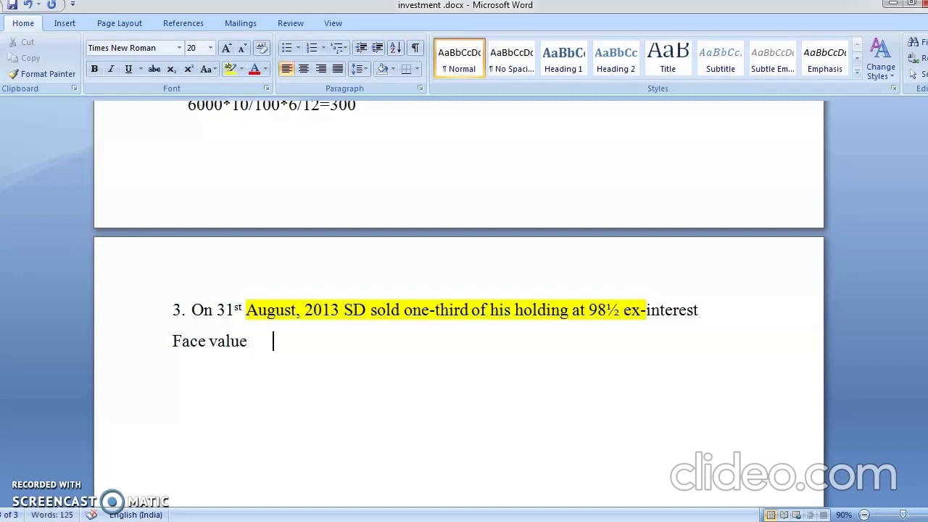
Complete the working note 3 face value line with "6000*1/3=2000/100=20" and the amount 2000 in a spaced-out column
{"action": "type", "text": "     6000"}
{"action": "left_click", "coordinate": [309, 345]}
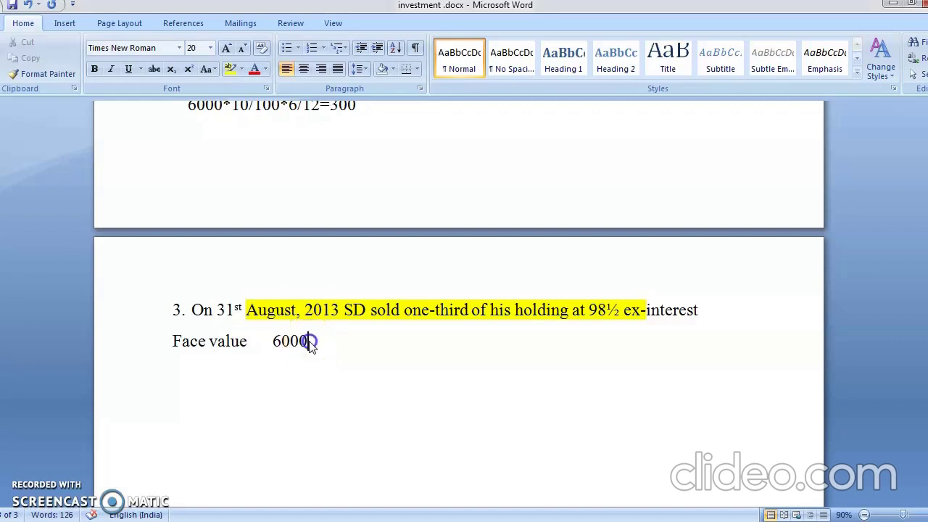
{"action": "type", "text": "*1/3=2000"}
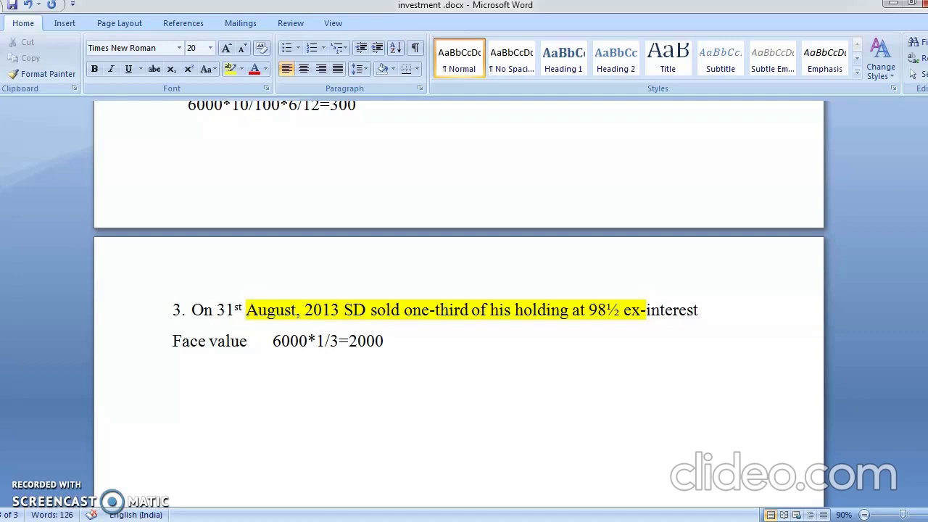
{"action": "type", "text": "/100=2"}
{"action": "key", "text": "BackSpace"}
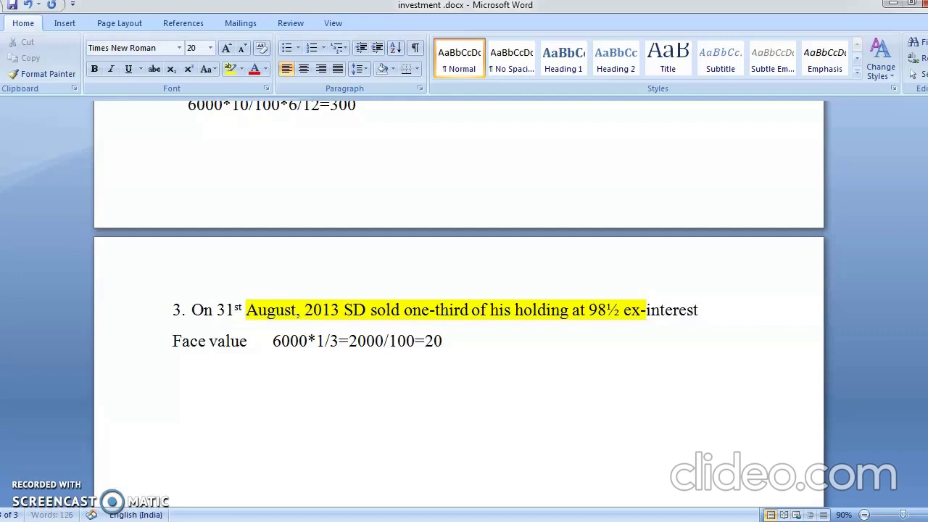
{"action": "key", "text": "Tab"}
{"action": "key", "text": "Tab"}
{"action": "key", "text": "Tab"}
{"action": "type", "text": "2000"}
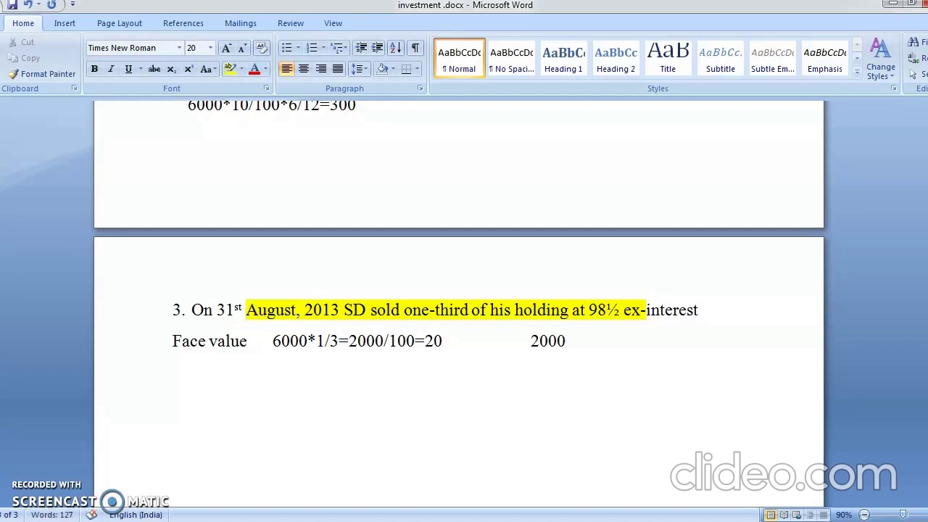
Add a "Sale price" line with the calculation "20*98.5=" below the face value, and move on to the amount column
{"action": "type", "text": " Sale price"}
{"action": "key", "text": "Tab"}
{"action": "type", "text": "2"}
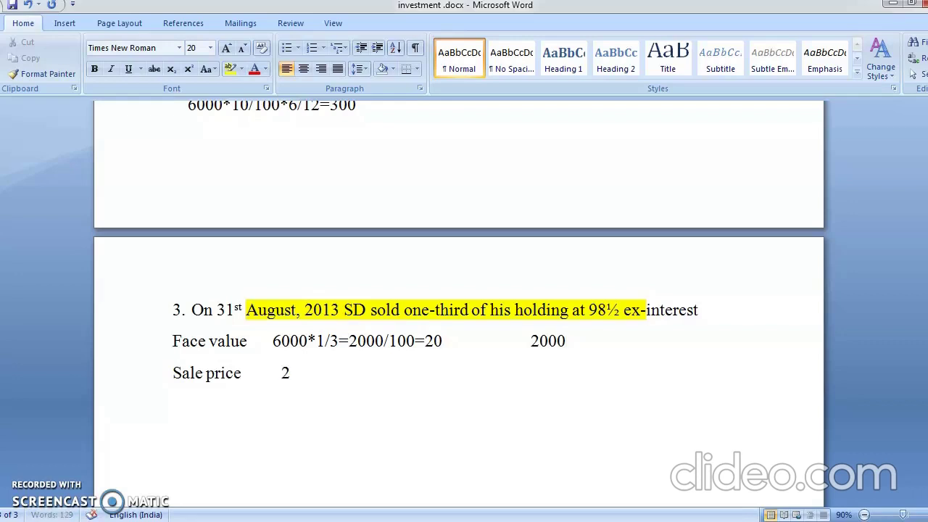
{"action": "type", "text": "0*98"}
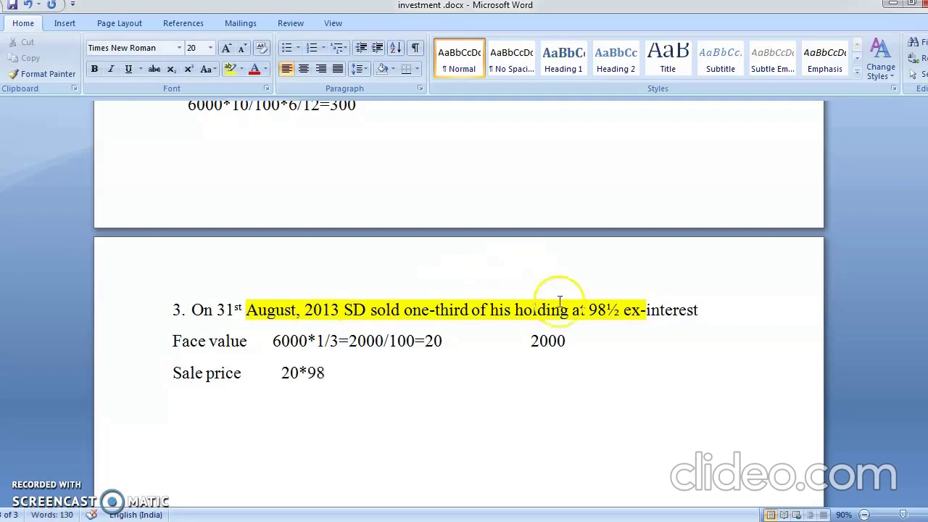
{"action": "type", "text": ".5"}
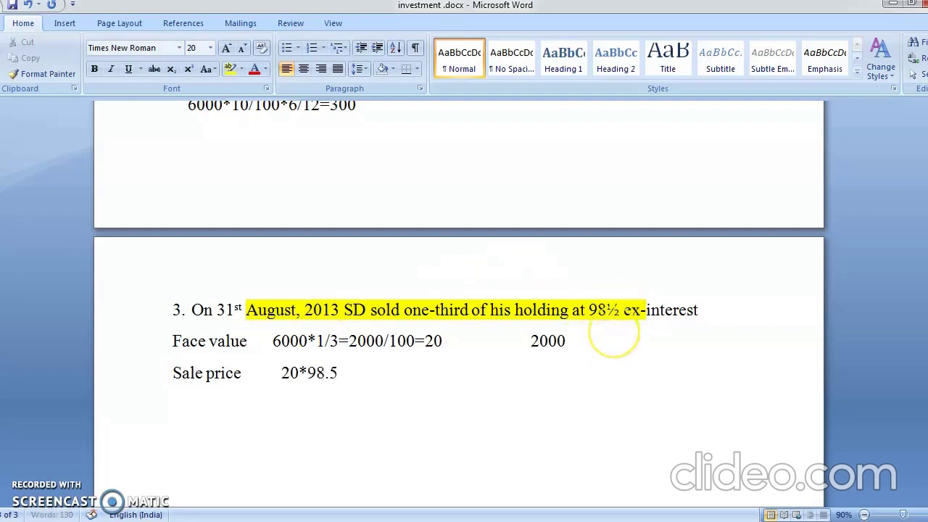
{"action": "type", "text": "="}
{"action": "key", "text": "Tab"}
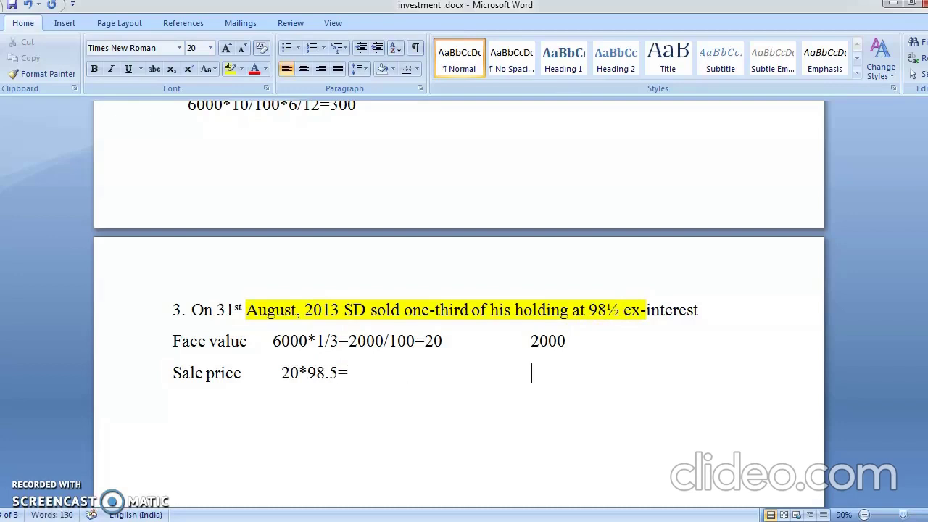
Multiply 98.5 by 20 in Calculator and enter 1970 as the sale price amount in Word
{"action": "key", "text": "alt+Tab"}
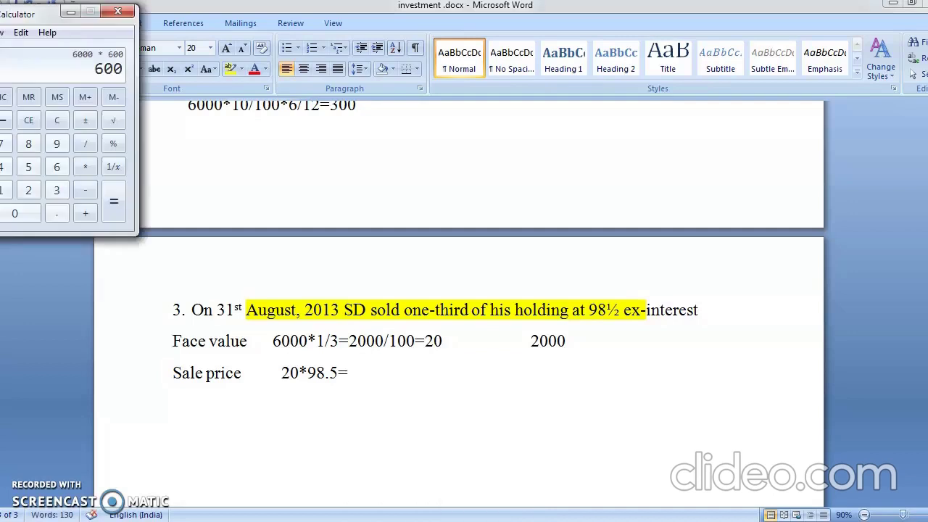
{"action": "type", "text": "98.5 * 20"}
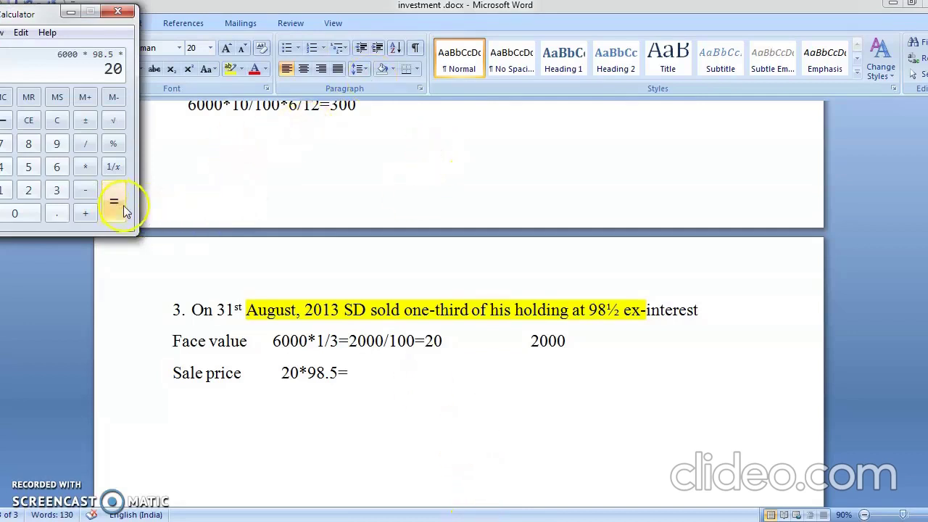
{"action": "left_click", "coordinate": [56, 121]}
{"action": "type", "text": "98"}
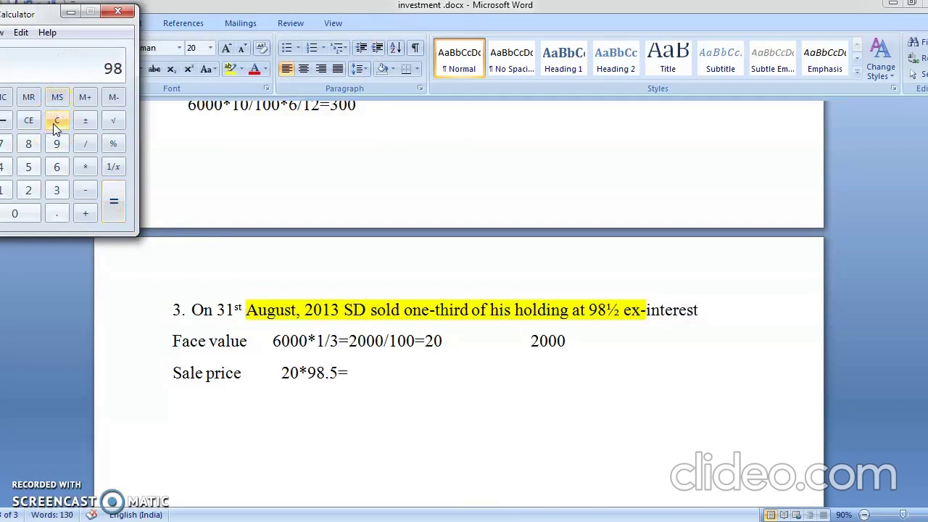
{"action": "type", "text": ".5*20"}
{"action": "left_click", "coordinate": [112, 201]}
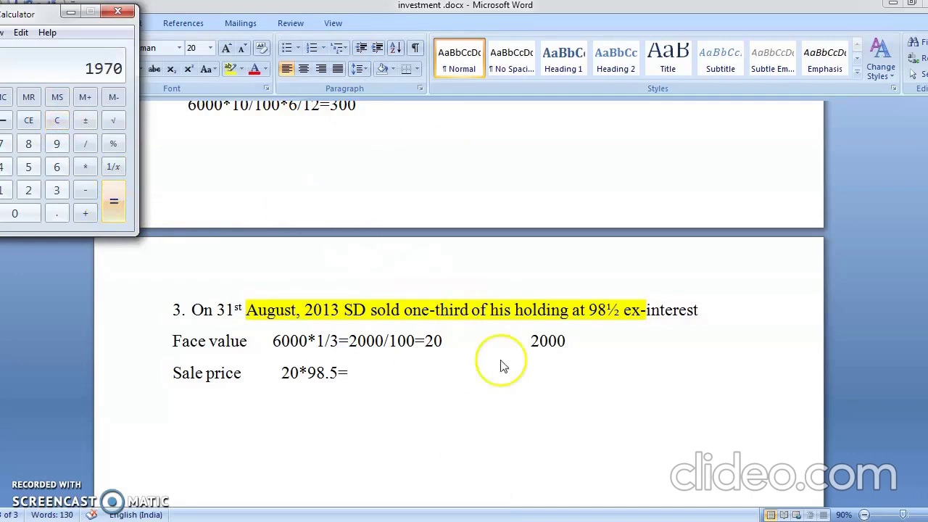
{"action": "left_click", "coordinate": [585, 419]}
{"action": "type", "text": "1970"}
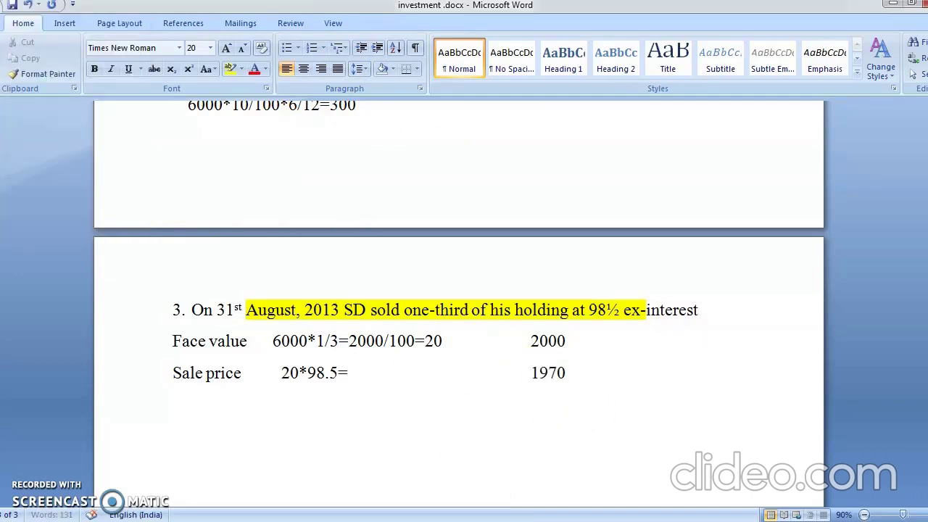
Add an "Interest" line below the sale price, opening a bracket that lists the months April through August
{"action": "key", "text": "Return"}
{"action": "type", "text": "Interest "}
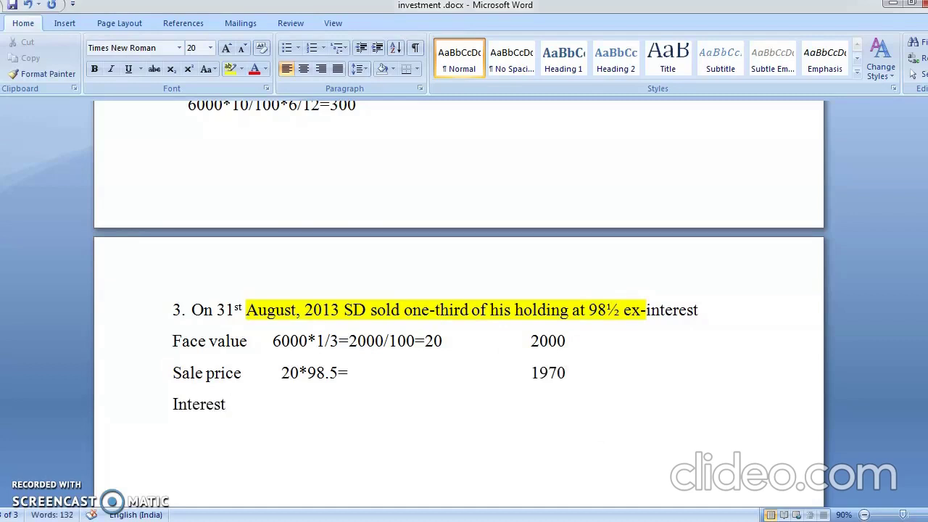
{"action": "type", "text": "("}
{"action": "key", "text": "Page_Up"}
{"action": "key", "text": "Page_Down"}
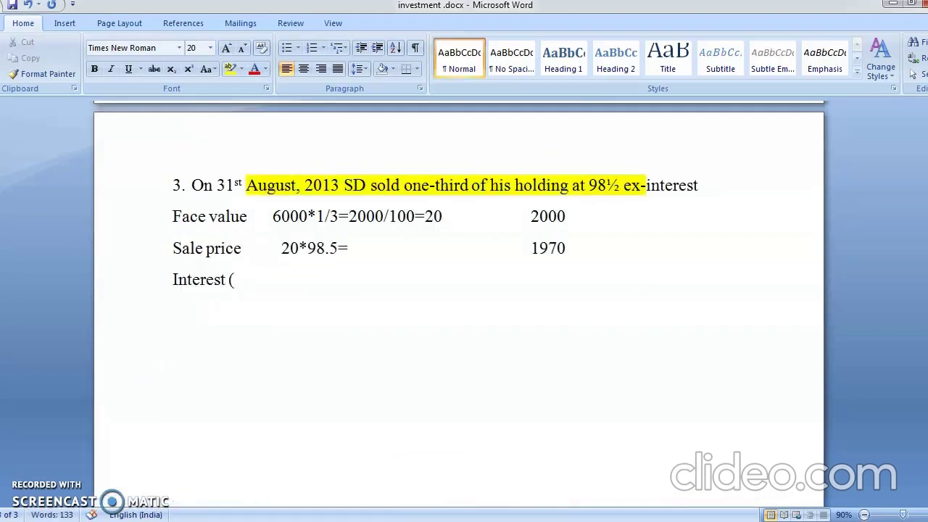
{"action": "type", "text": "Apr, May. "}
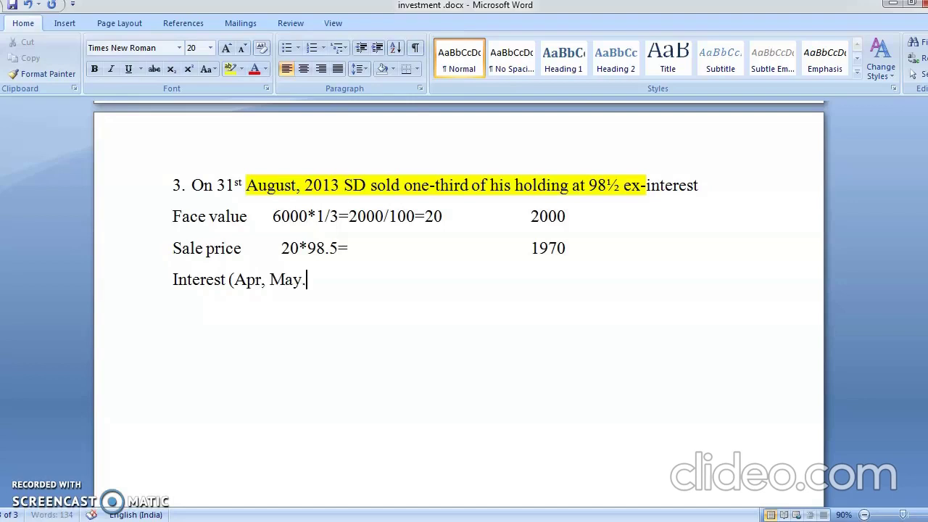
{"action": "type", "text": "Ju"}
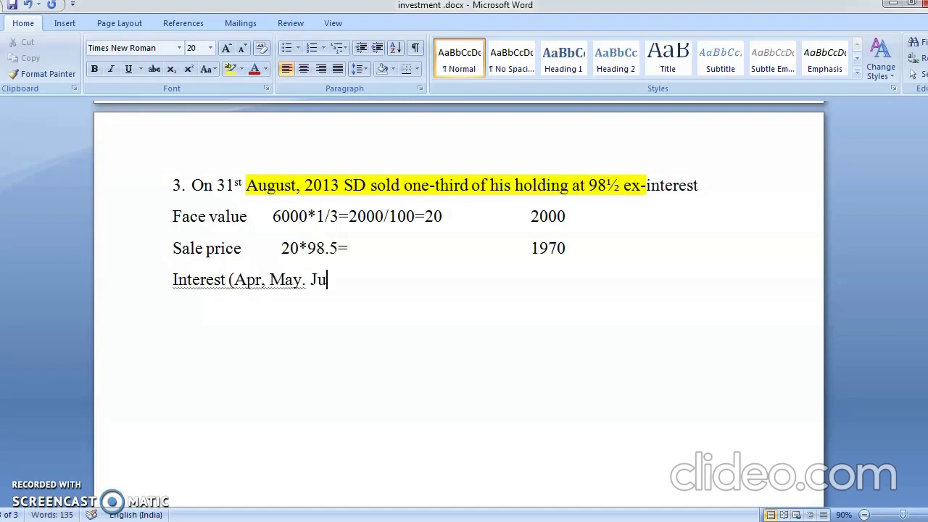
{"action": "type", "text": "nr"}
{"action": "key", "text": "BackSpace"}
{"action": "type", "text": "e , July , AU"}
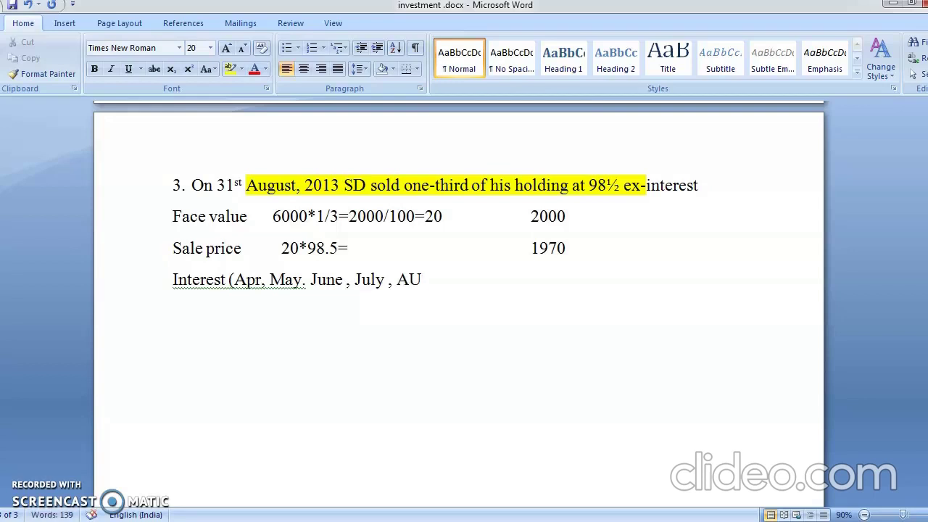
{"action": "type", "text": "g"}
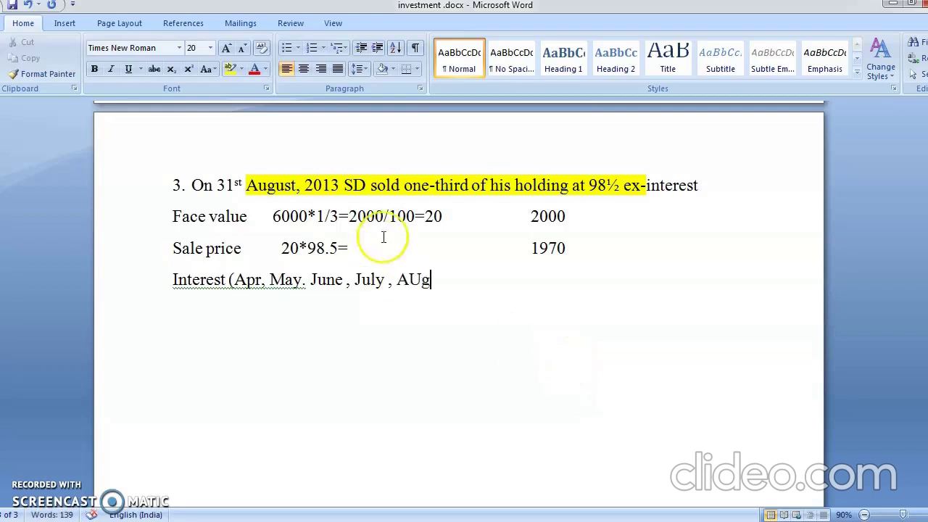
Correct the last month in the interest line to "Aug" and close the bracket
{"action": "key", "text": "BackSpace"}
{"action": "key", "text": "BackSpace"}
{"action": "type", "text": "ug"}
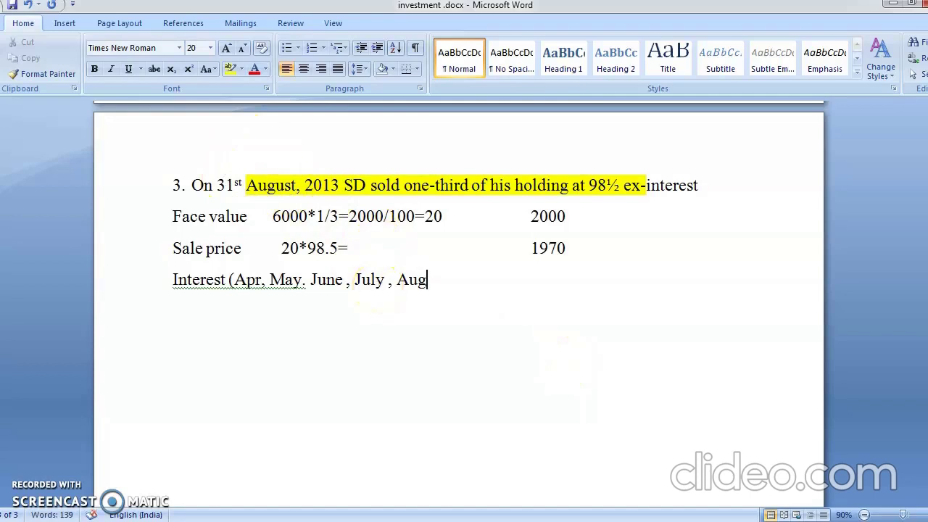
{"action": "type", "text": "0"}
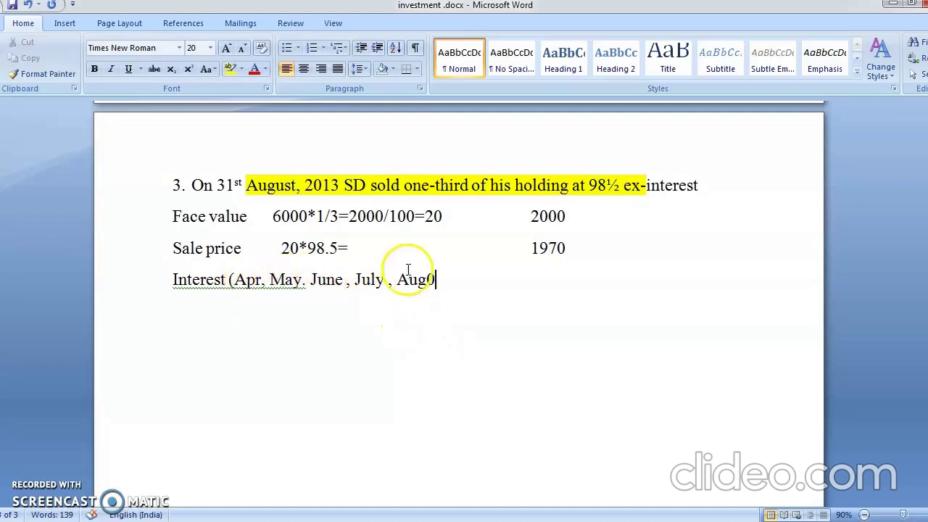
{"action": "key", "text": "BackSpace"}
{"action": "type", "text": ")"}
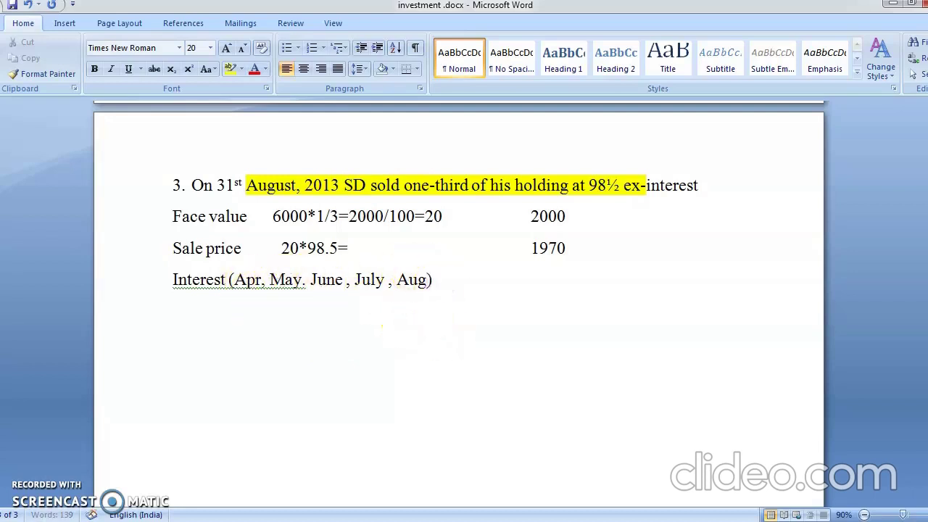
Add the calculation "2000*10/100*5/12=" on a line below the interest label and move on to the amount column
{"action": "key", "text": "Return"}
{"action": "type", "text": "2000*10/100"}
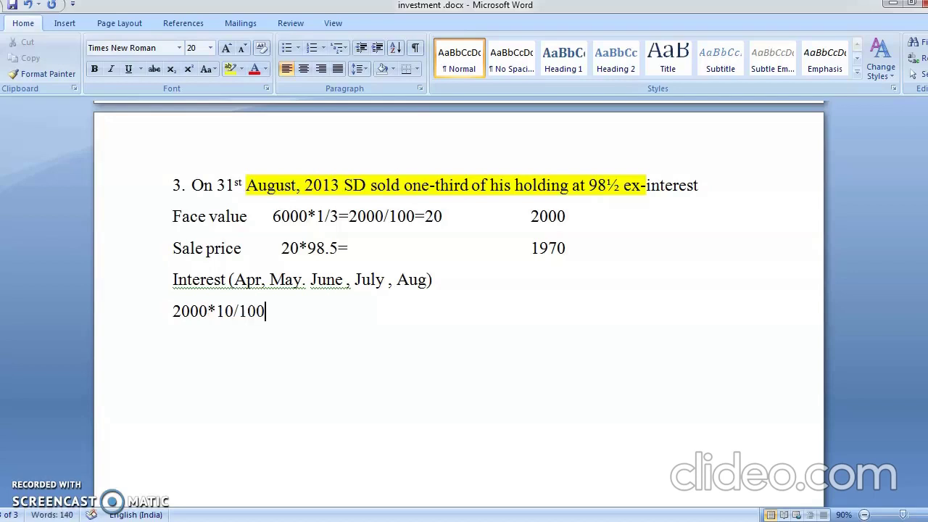
{"action": "type", "text": "*5/12"}
{"action": "key", "text": "Tab"}
{"action": "key", "text": "Tab"}
{"action": "key", "text": "Tab"}
Switch to Calculator and calculate 10% of 2000
{"action": "left_click", "coordinate": [429, 519]}
{"action": "type", "text": "2000"}
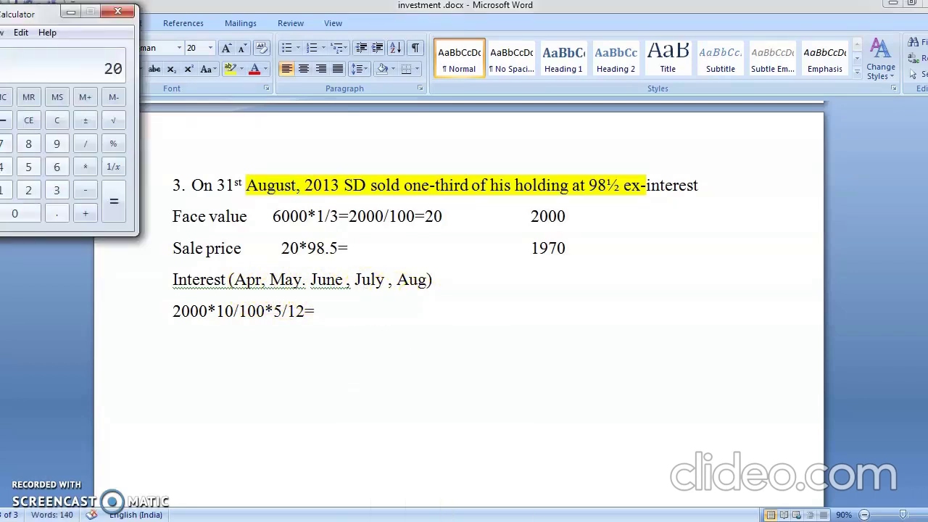
{"action": "type", "text": "410"}
{"action": "key", "text": "BackSpace"}
{"action": "key", "text": "BackSpace"}
{"action": "key", "text": "BackSpace"}
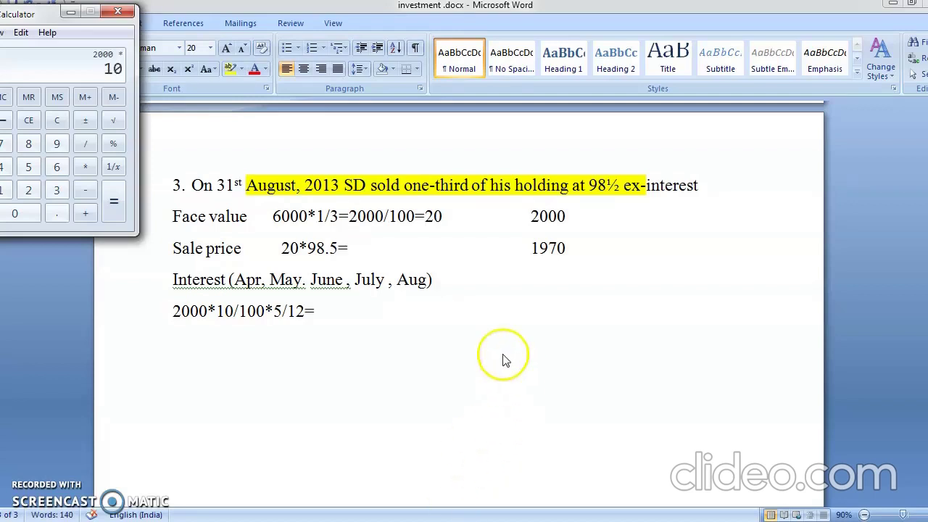
{"action": "left_click", "coordinate": [117, 145]}
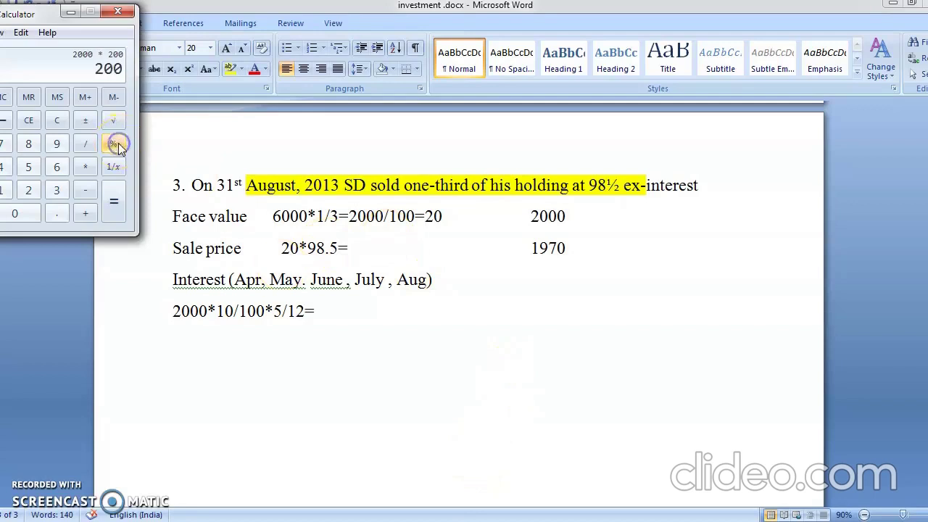
Divide 200 by 12 and multiply by 5 in Calculator, and enter 83 as the interest amount in Word
{"action": "left_click", "coordinate": [60, 120]}
{"action": "type", "text": "200 "}
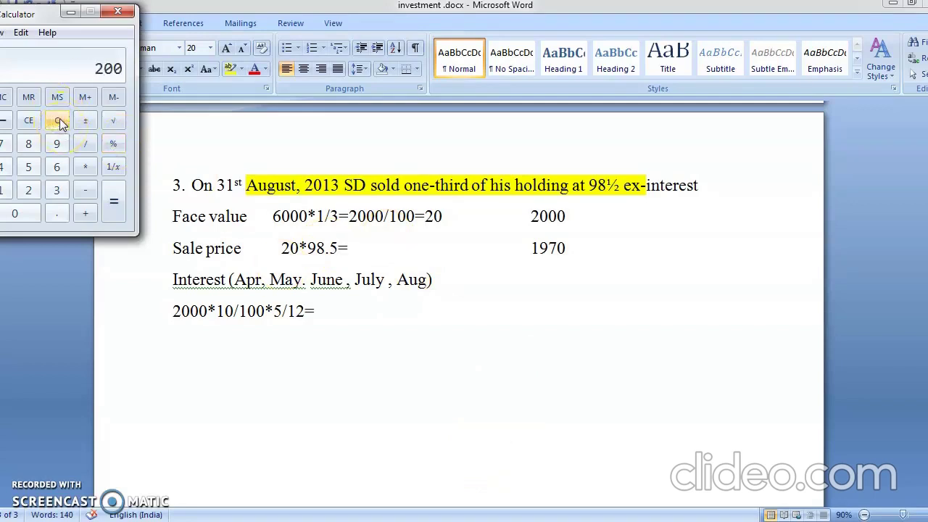
{"action": "type", "text": "/ 12 * "}
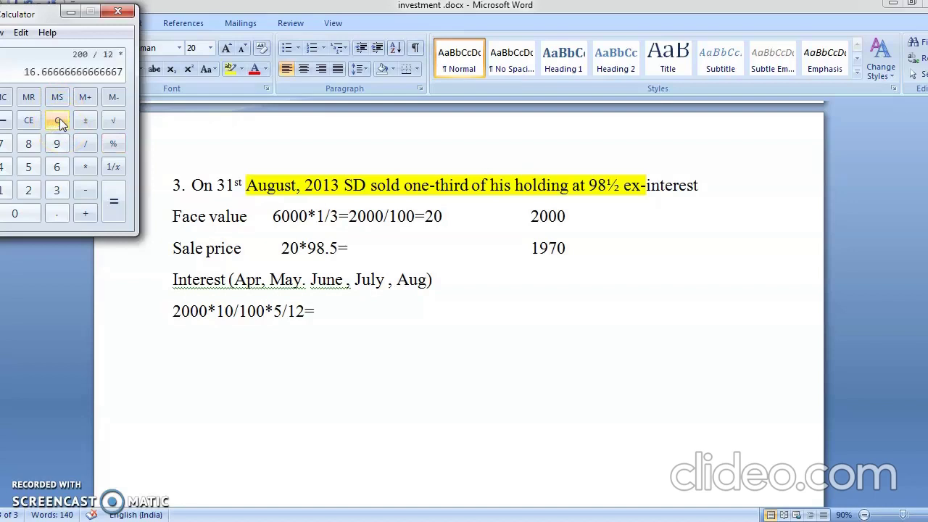
{"action": "type", "text": "5"}
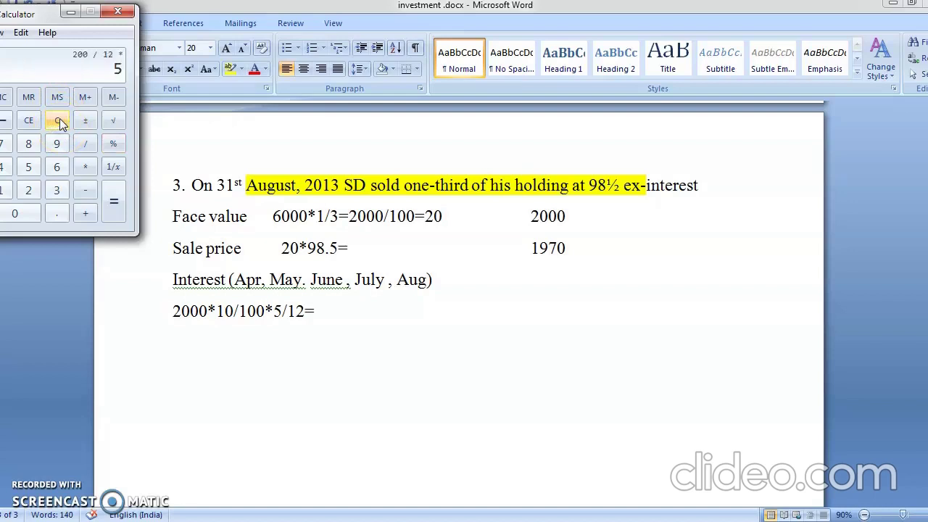
{"action": "left_click", "coordinate": [114, 196]}
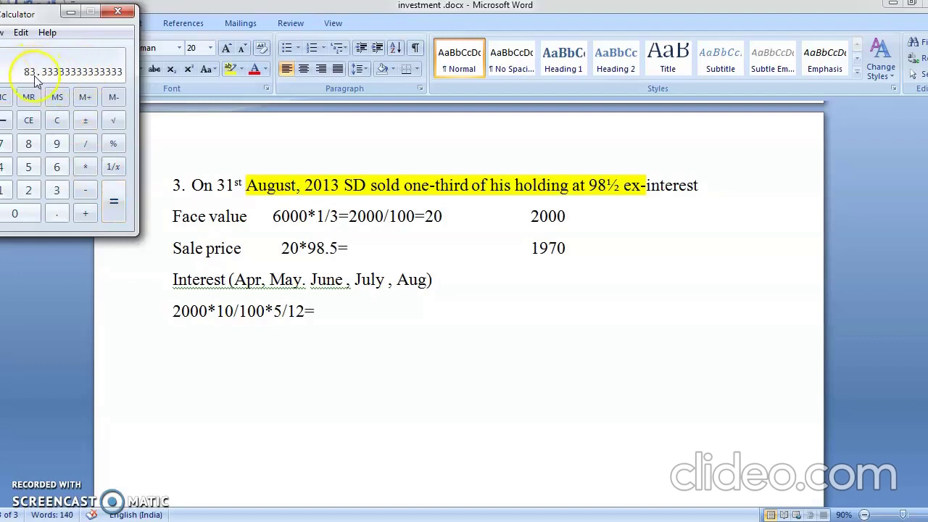
{"action": "left_click", "coordinate": [572, 309]}
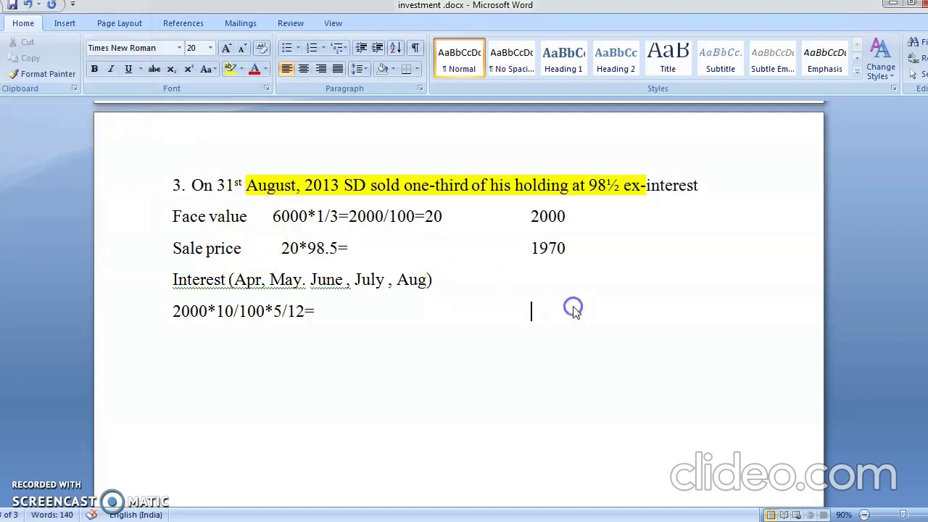
{"action": "type", "text": "83"}
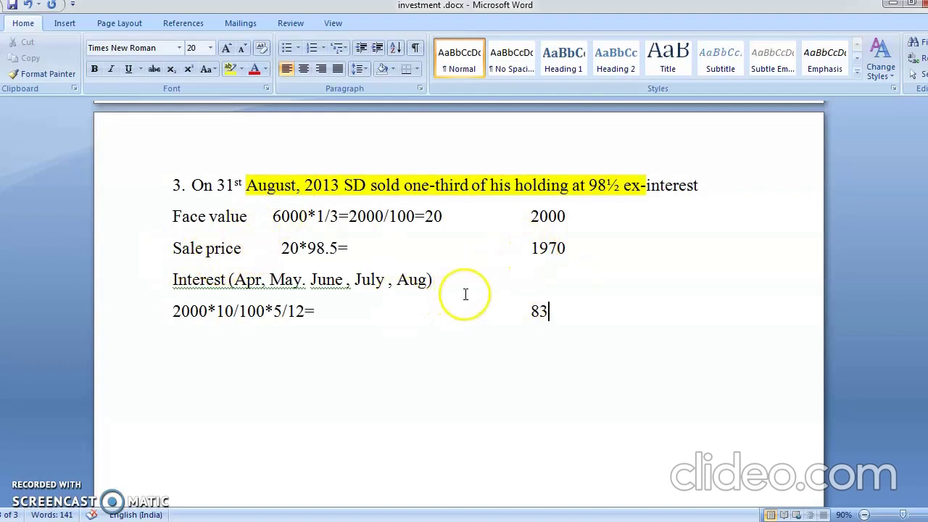
Start working note 4 below the interest calculation with "Calculation of", correcting the spelling of the first word
{"action": "key", "text": "Return"}
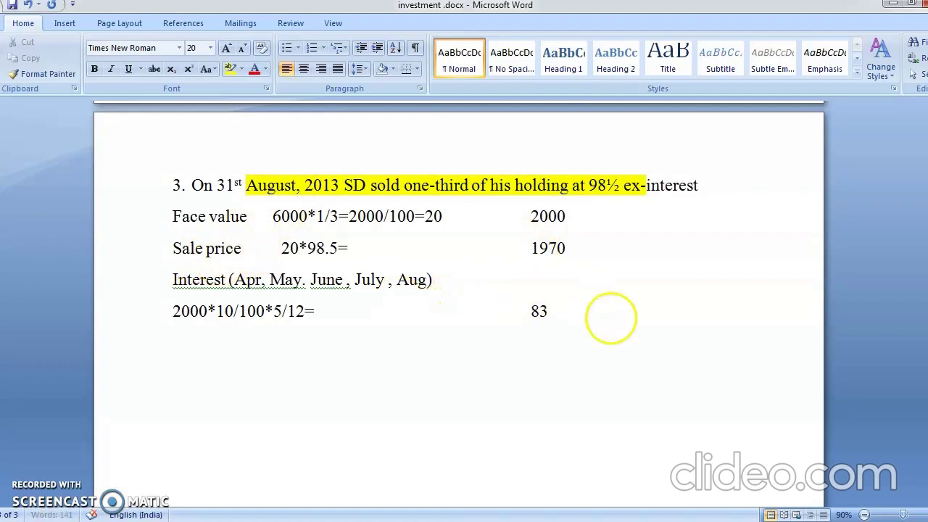
{"action": "type", "text": "4. "}
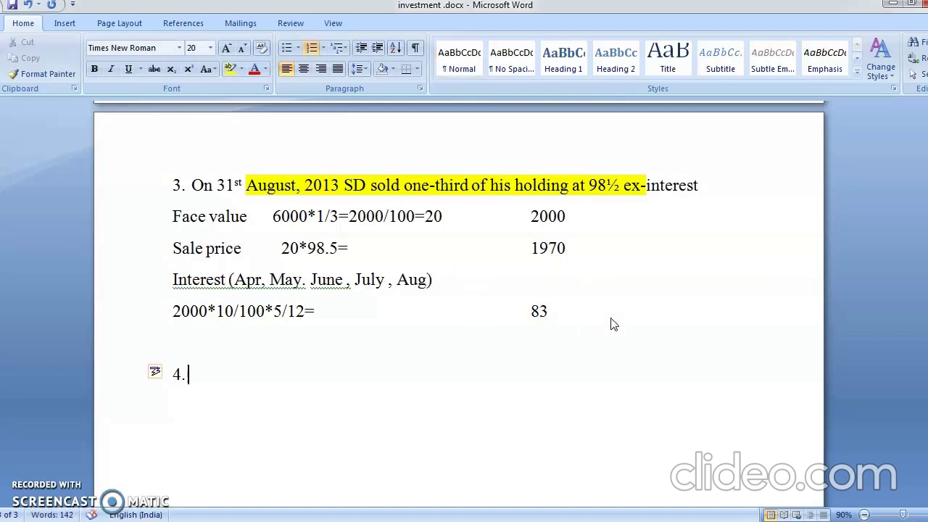
{"action": "type", "text": "calacultion of"}
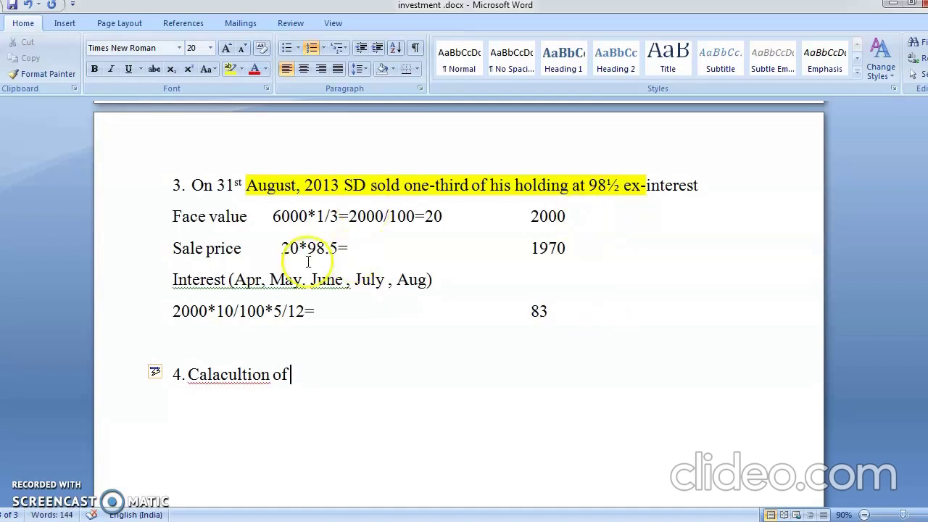
{"action": "left_click", "coordinate": [231, 376]}
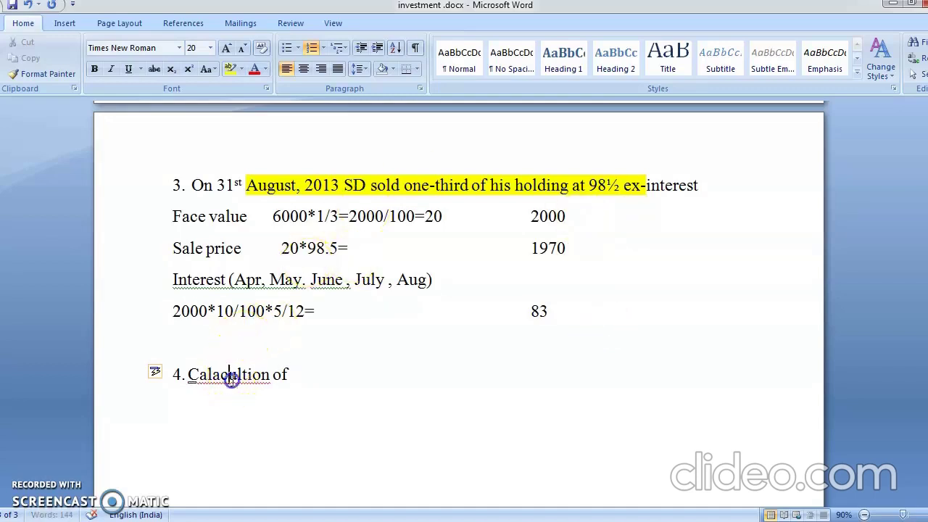
{"action": "right_click", "coordinate": [230, 376]}
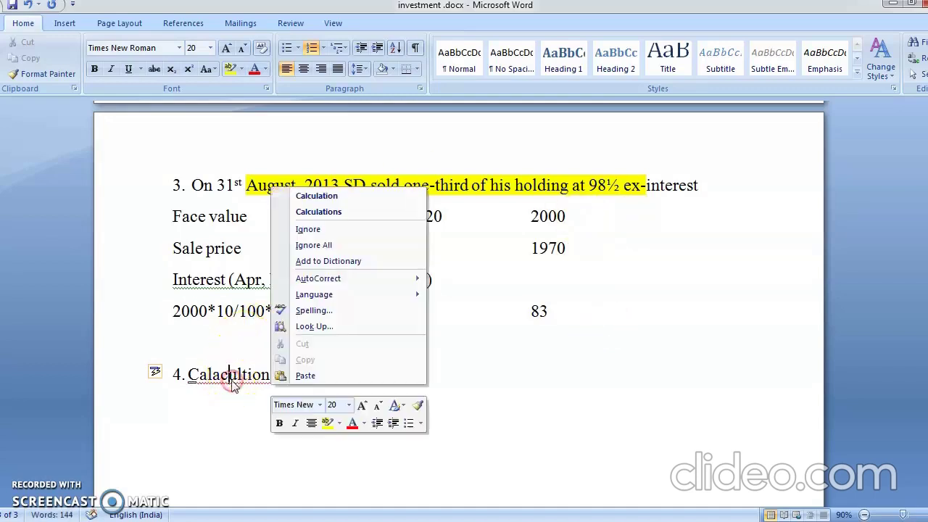
{"action": "left_click", "coordinate": [336, 203]}
Complete the working note 4 heading with "profit /loss on sale"
{"action": "left_click", "coordinate": [308, 392]}
{"action": "type", "text": "pr"}
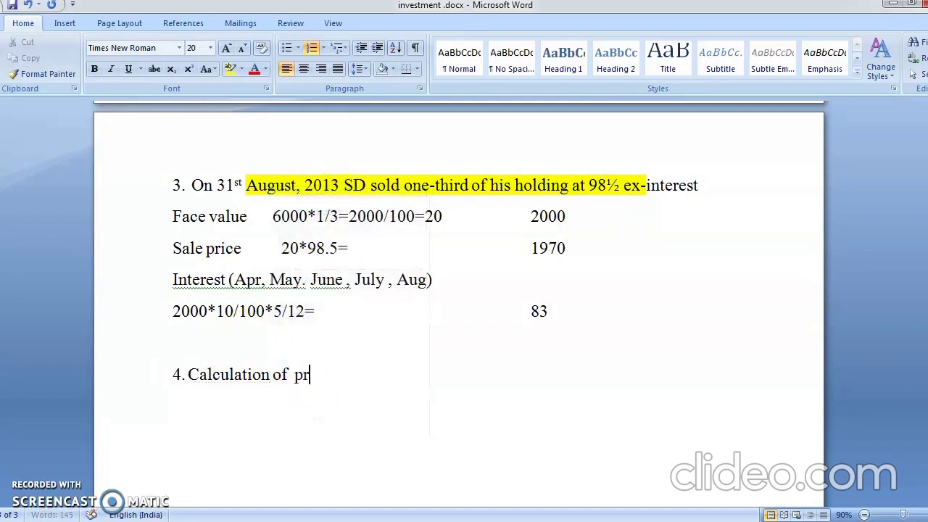
{"action": "type", "text": "ofit /loss"}
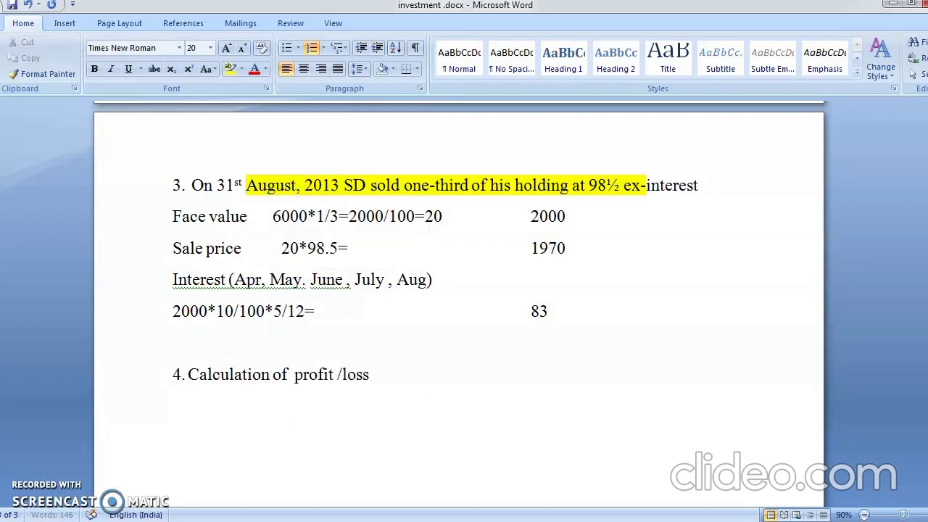
{"action": "type", "text": " on sale"}
Add an unnumbered line reading "Cost price =" below the working note 4 heading
{"action": "key", "text": "Return"}
{"action": "key", "text": "BackSpace"}
{"action": "type", "text": "Cost "}
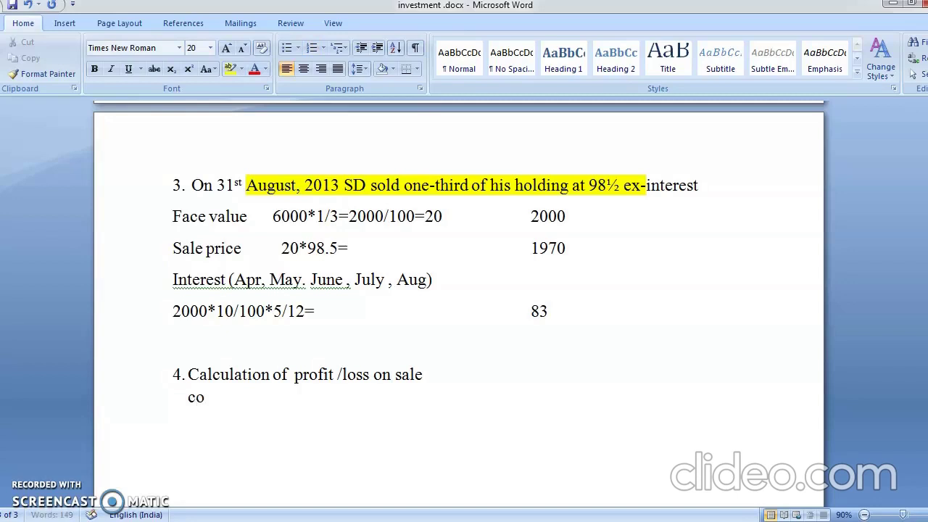
{"action": "type", "text": "price ="}
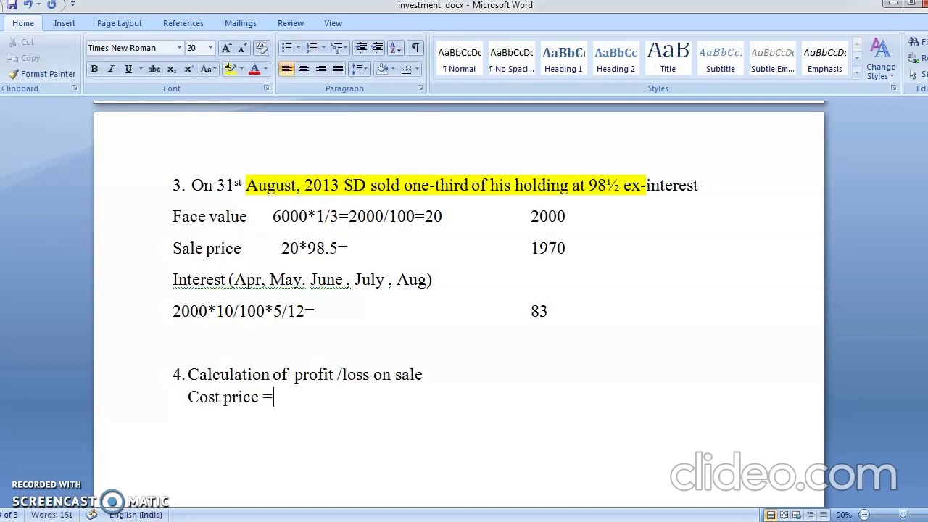
Look up the purchase's capital amount in the investment account table and complete the cost price line with "5630/6000*100="
{"action": "key", "text": "Page_Up"}
{"action": "key", "text": "Page_Up"}
{"action": "key", "text": "Page_Up"}
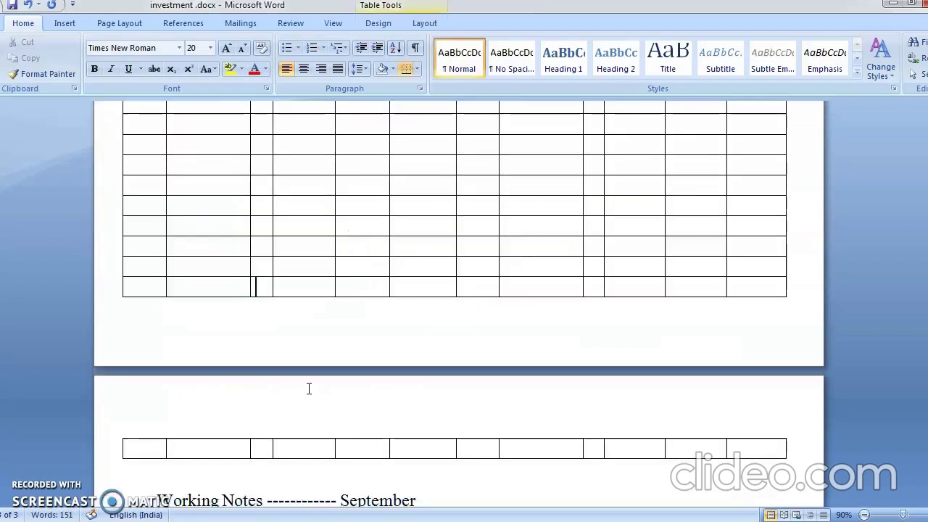
{"action": "left_click", "coordinate": [337, 383]}
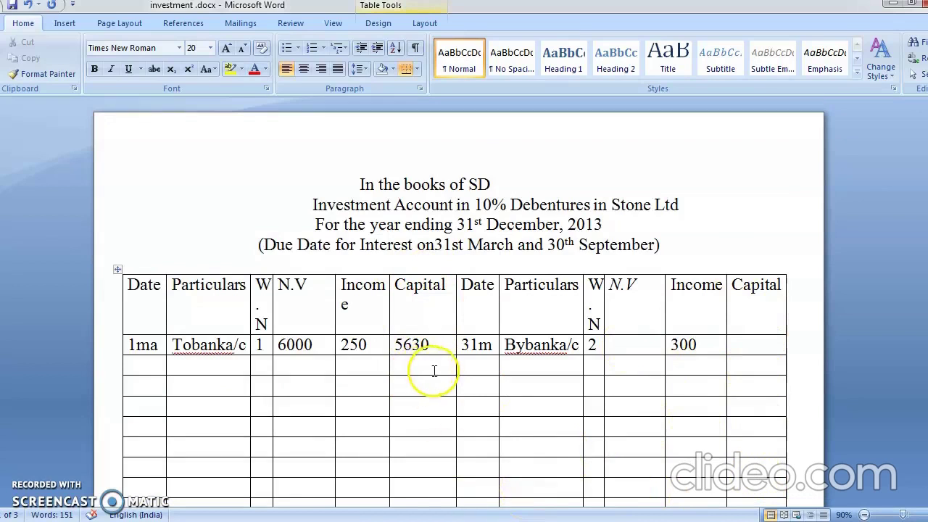
{"action": "key", "text": "ctrl+End"}
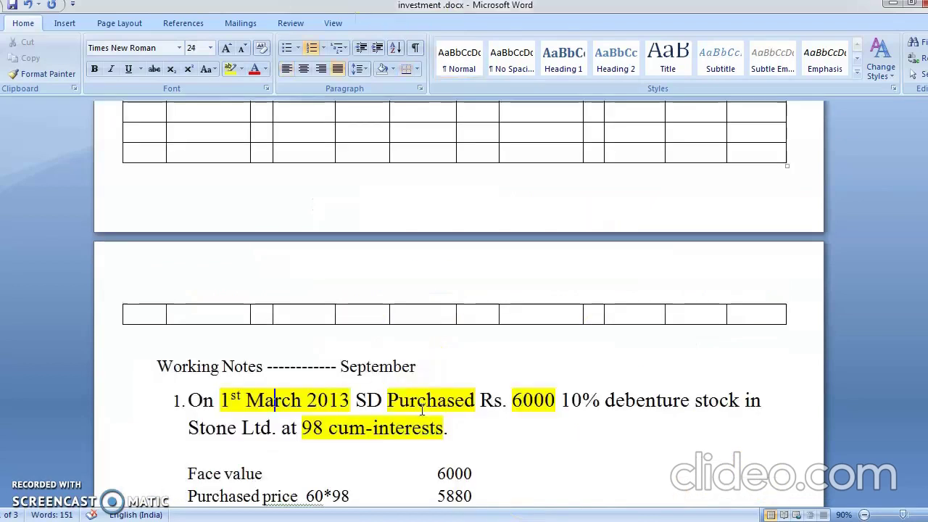
{"action": "type", "text": "5"}
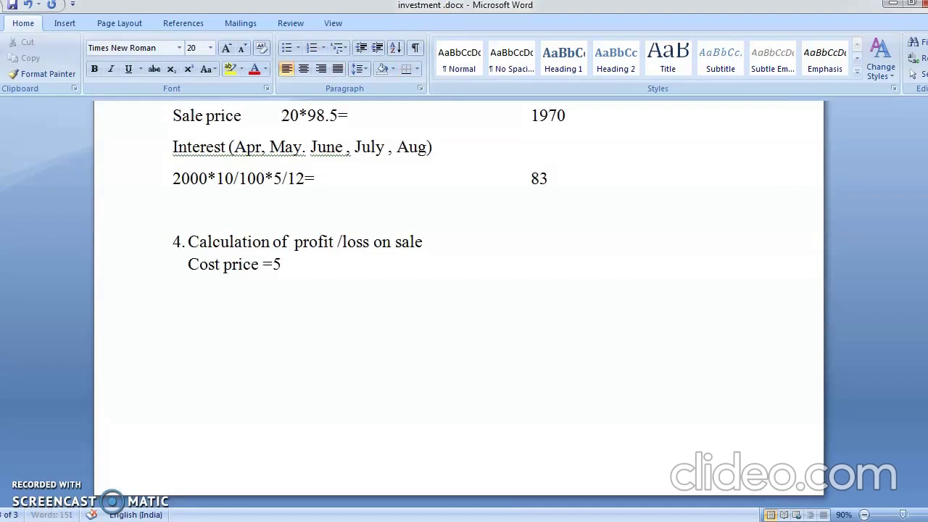
{"action": "type", "text": "630/6000*"}
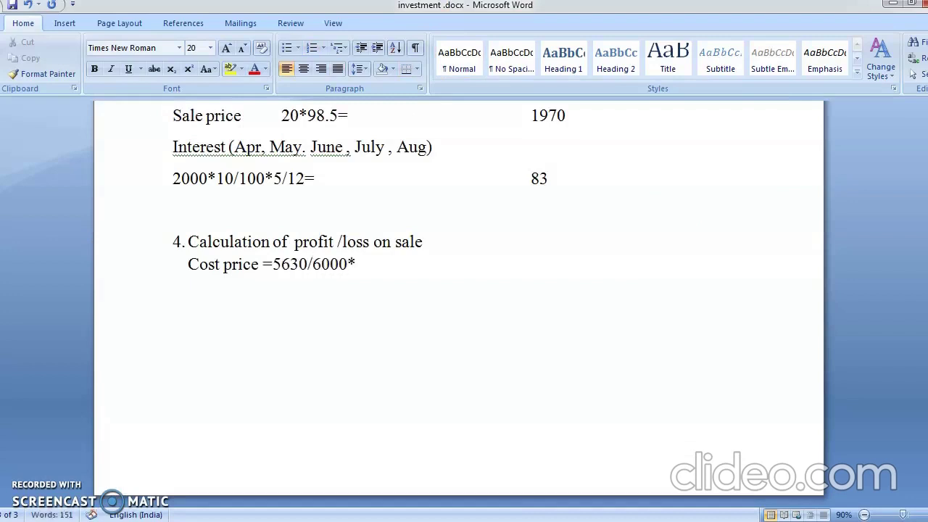
{"action": "type", "text": "100="}
Switch to Calculator to compute 5630/6000*100, then enter 98.33333 at the end of the cost price line in the document
{"action": "key", "text": "alt+Tab"}
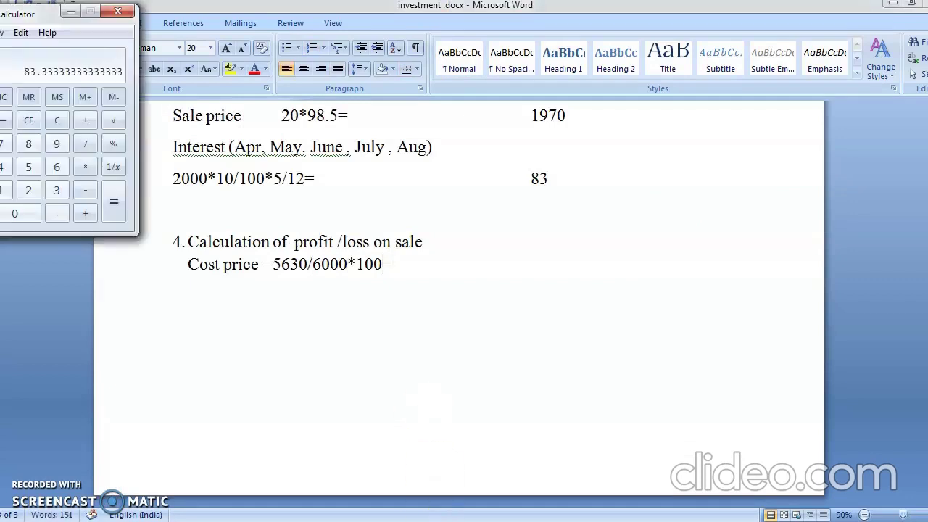
{"action": "type", "text": "5630"}
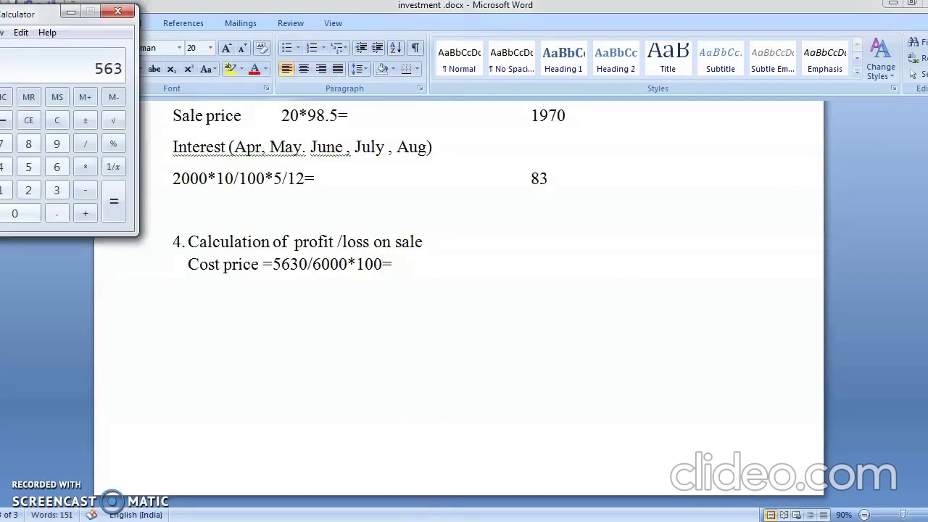
{"action": "type", "text": "/6000*100"}
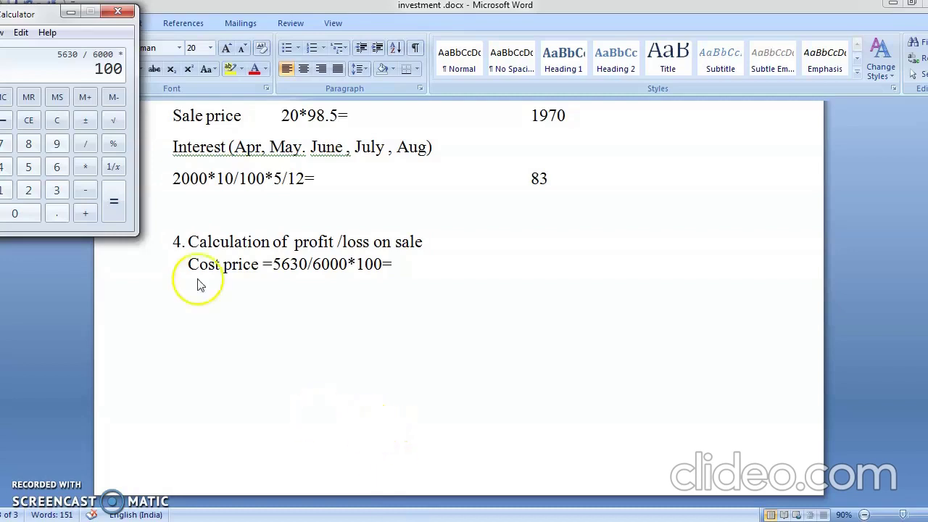
{"action": "left_click", "coordinate": [113, 200]}
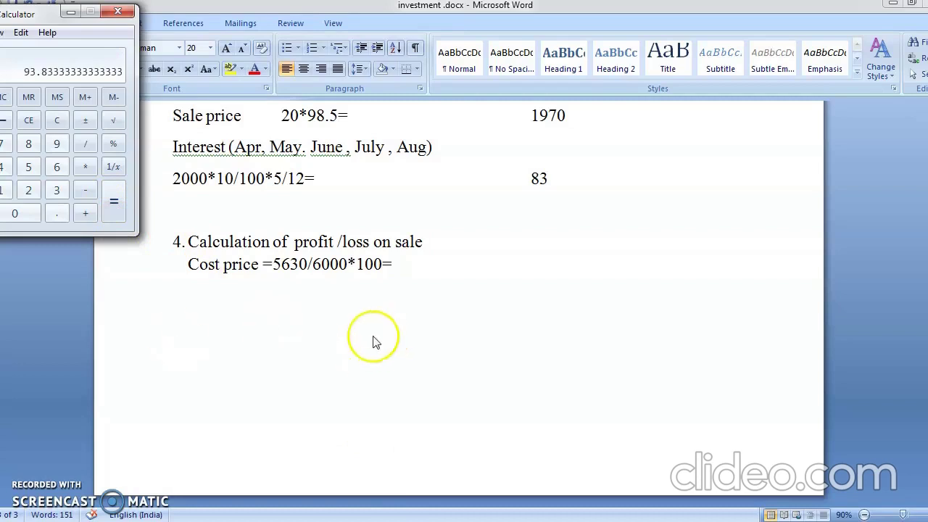
{"action": "left_click", "coordinate": [399, 265]}
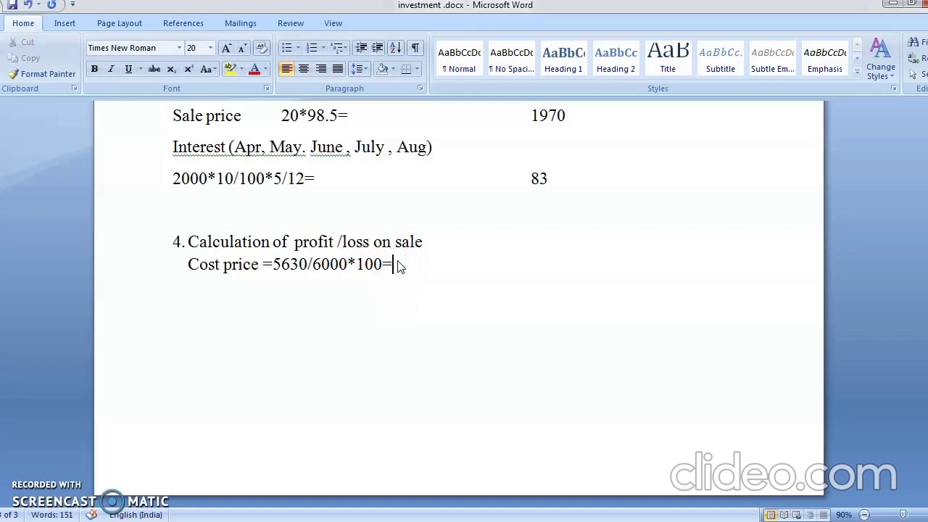
{"action": "type", "text": "98.33333"}
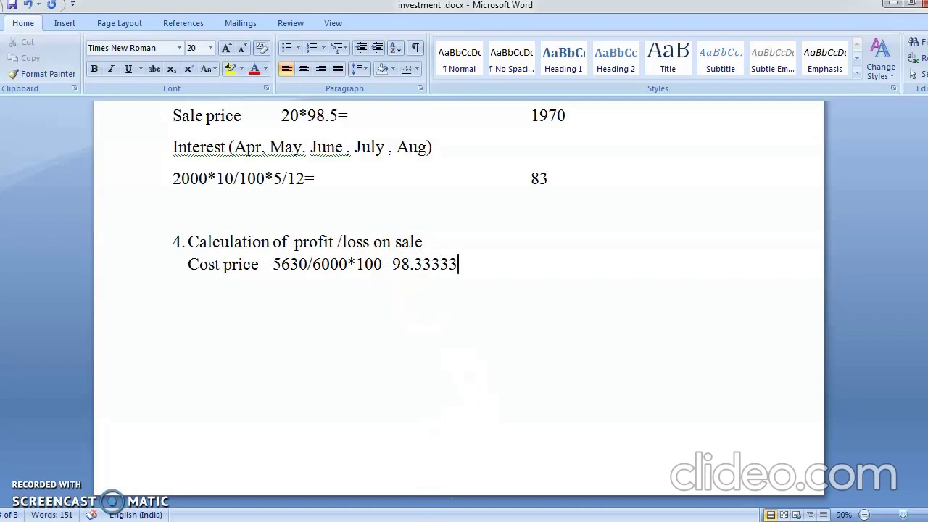
Check the figure against Calculator and correct the cost price line to read "5630/6000*100=93.83333"
{"action": "key", "text": "alt+Tab"}
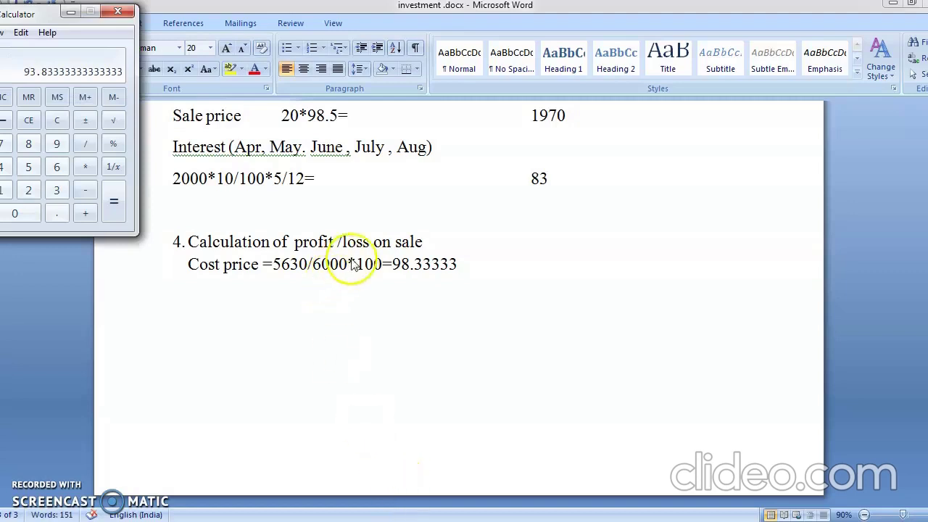
{"action": "left_click", "coordinate": [408, 266]}
{"action": "key", "text": "BackSpace"}
{"action": "key", "text": "BackSpace"}
{"action": "key", "text": "BackSpace"}
{"action": "key", "text": "BackSpace"}
{"action": "key", "text": "BackSpace"}
{"action": "key", "text": "BackSpace"}
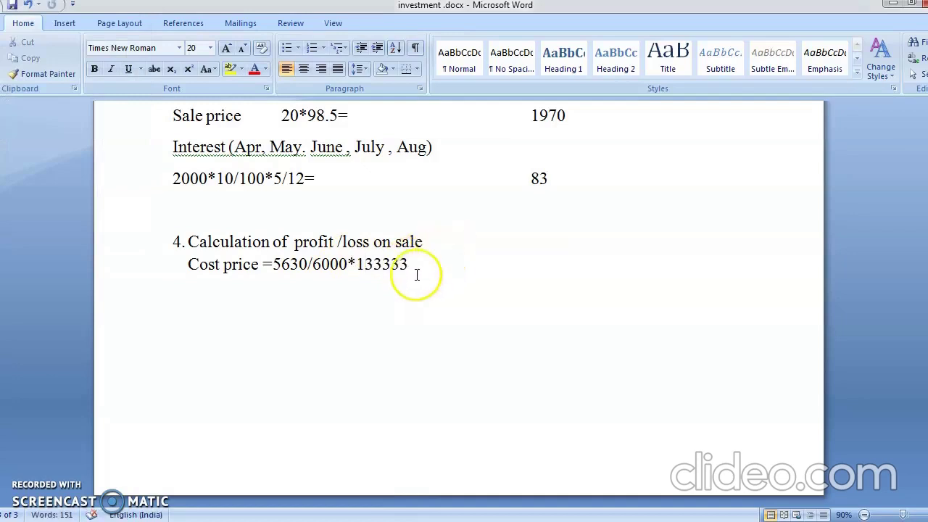
{"action": "left_click", "coordinate": [411, 242]}
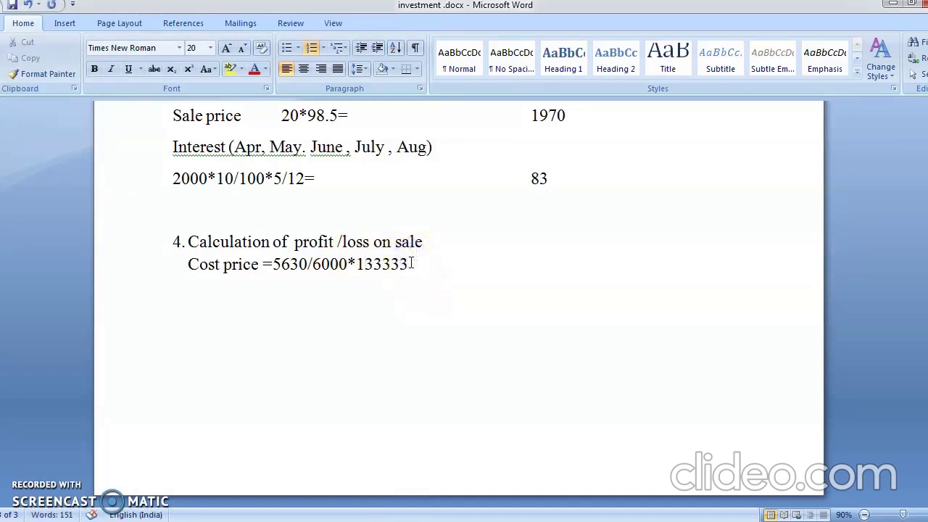
{"action": "left_click", "coordinate": [409, 264]}
{"action": "key", "text": "BackSpace"}
{"action": "key", "text": "BackSpace"}
{"action": "key", "text": "BackSpace"}
{"action": "key", "text": "BackSpace"}
{"action": "key", "text": "BackSpace"}
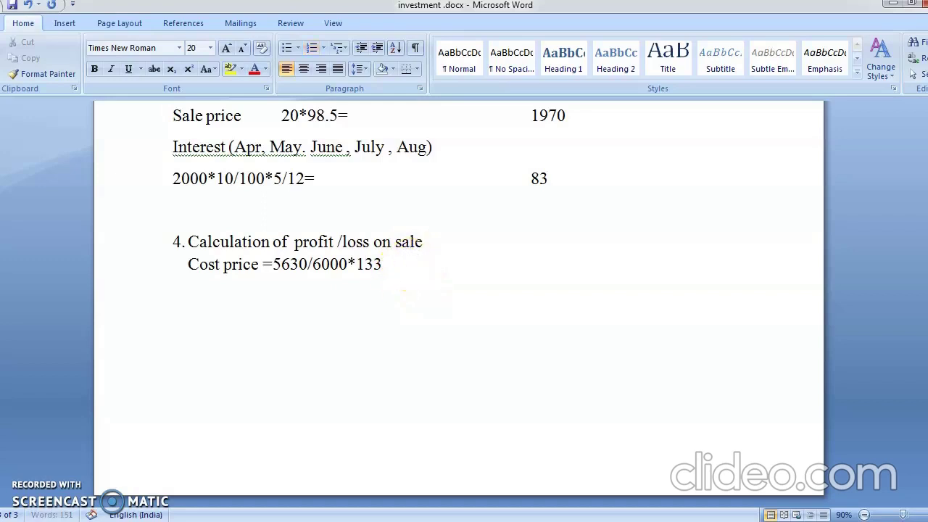
{"action": "type", "text": "00=93.83333"}
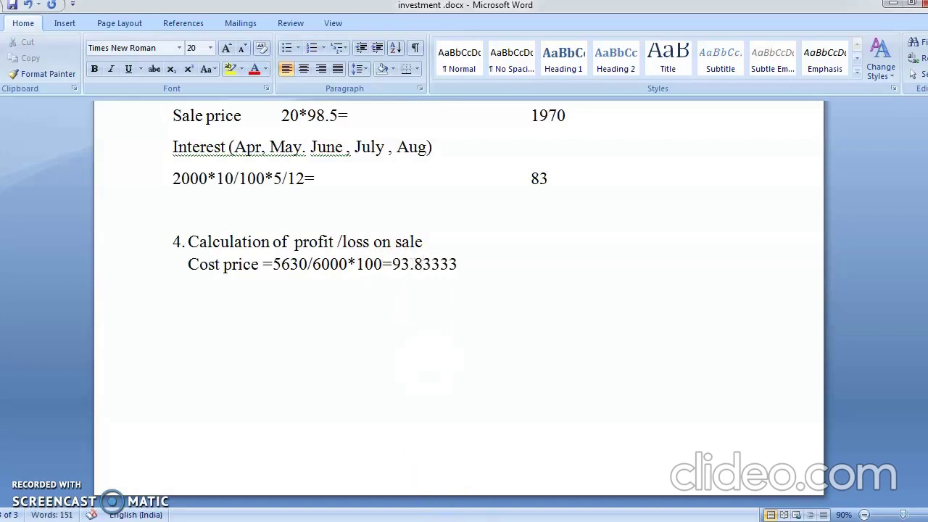
{"action": "key", "text": "alt+Tab"}
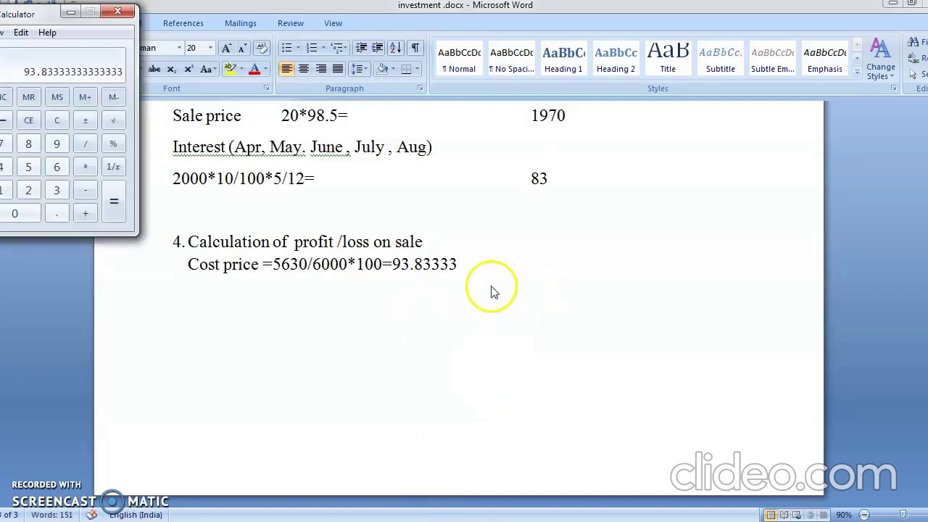
Add a second cost price line below the first reading "Cost price =9308333*20"
{"action": "left_click", "coordinate": [475, 270]}
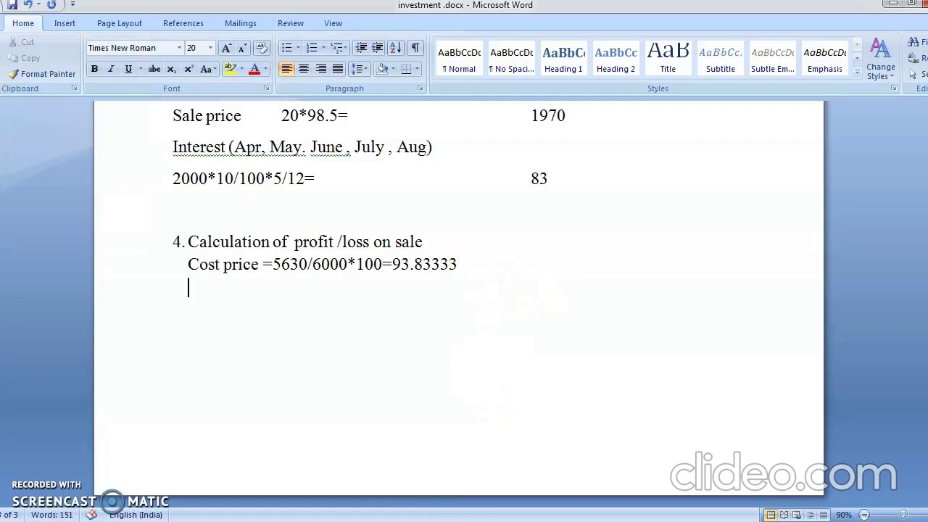
{"action": "type", "text": "cost pri"}
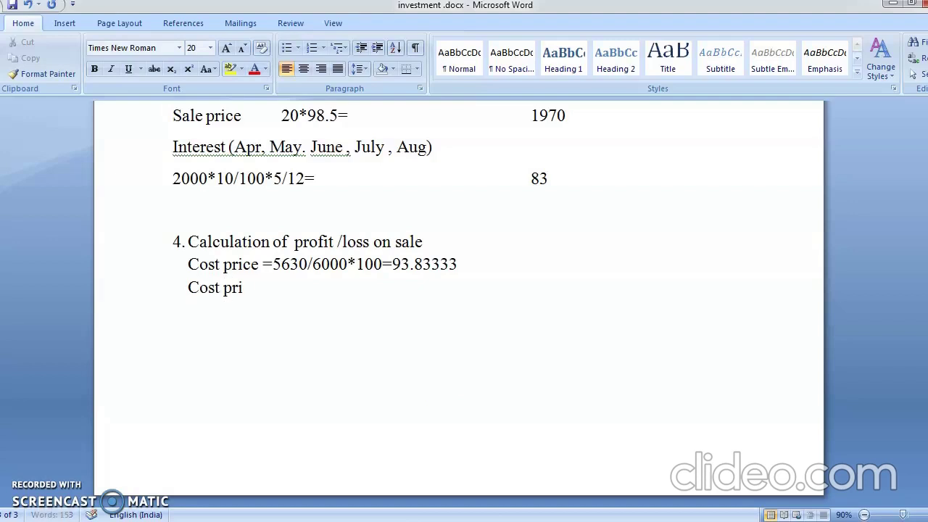
{"action": "type", "text": "ce =9308333"}
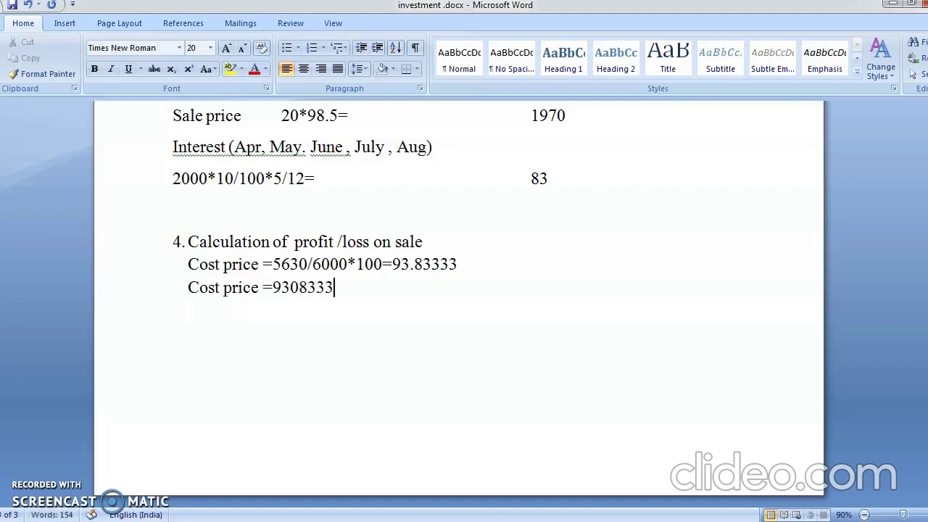
{"action": "type", "text": "*20"}
Switch to Calculator, multiply the cost price percentage result by 20 and add the product to memory
{"action": "key", "text": "alt+Tab"}
{"action": "type", "text": "*2"}
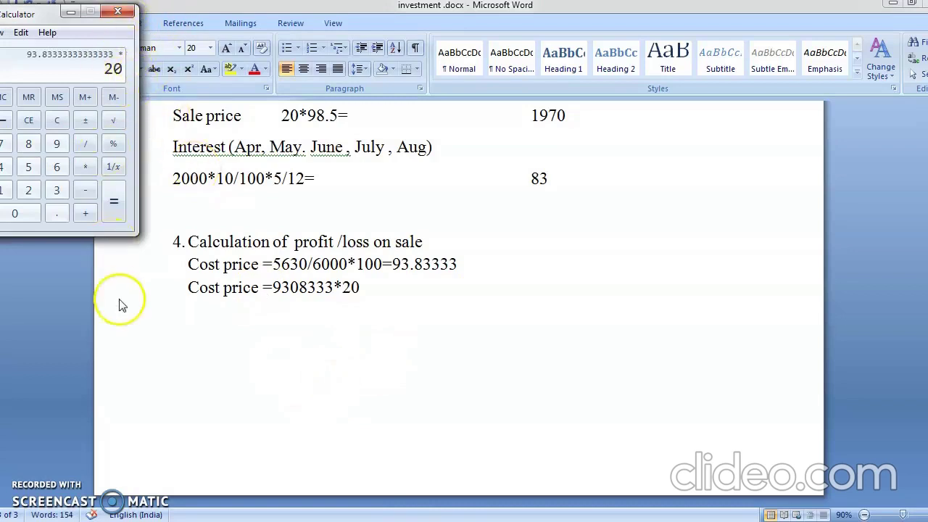
{"action": "left_click", "coordinate": [118, 212]}
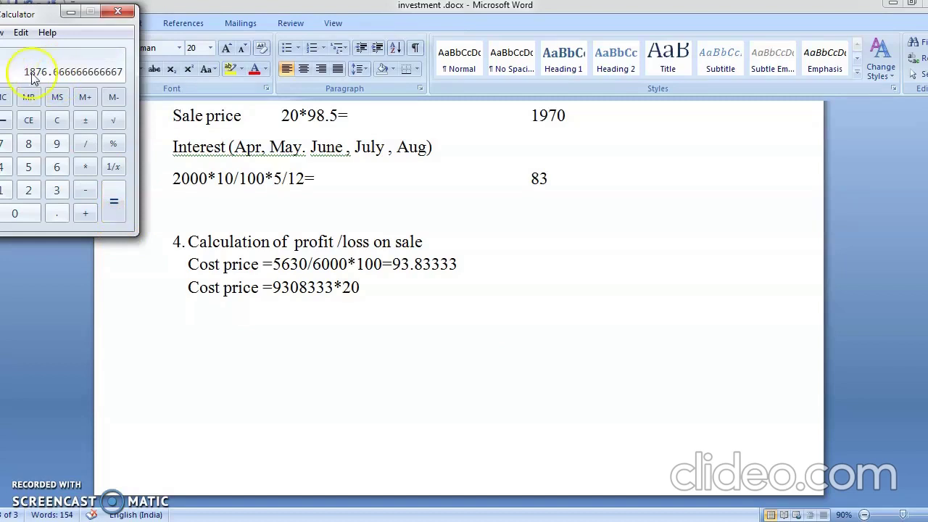
{"action": "left_click", "coordinate": [85, 96]}
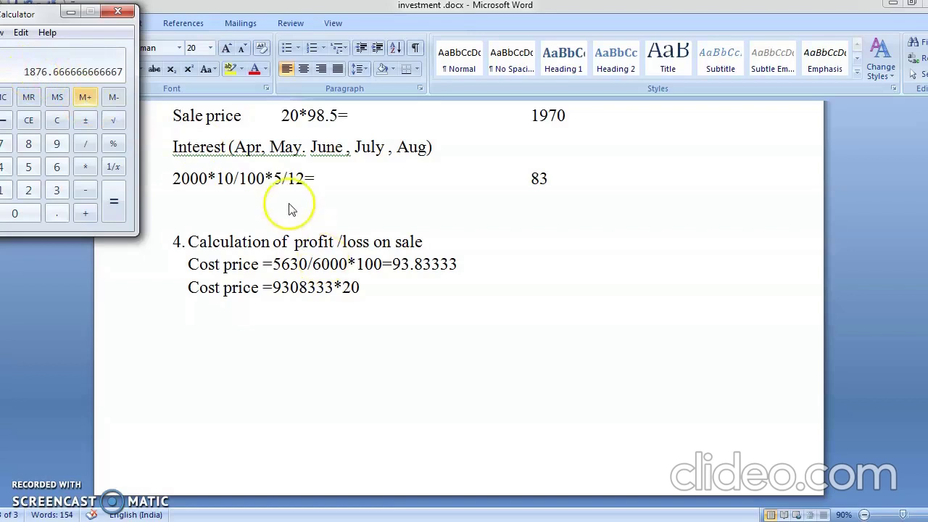
{"action": "left_click", "coordinate": [390, 270]}
{"action": "type", "text": "1877"}
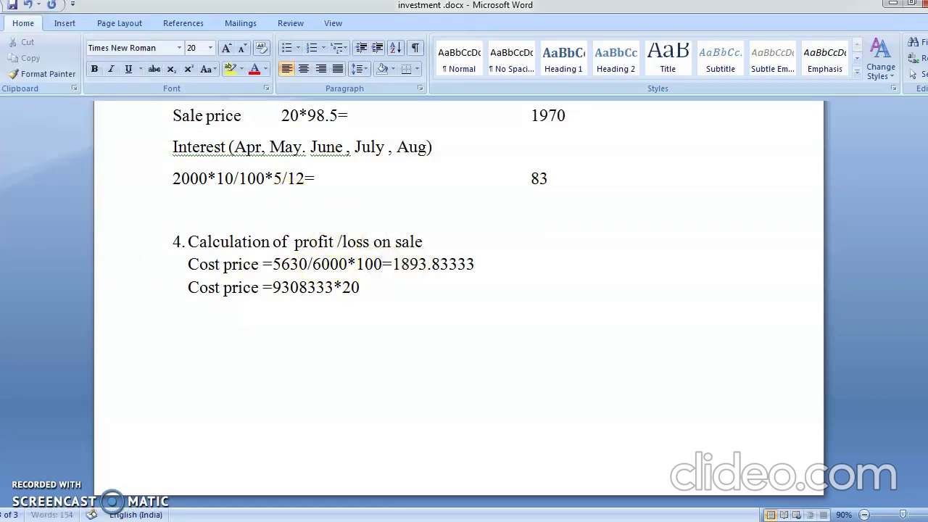
{"action": "key", "text": "BackSpace"}
{"action": "key", "text": "BackSpace"}
{"action": "key", "text": "BackSpace"}
{"action": "key", "text": "BackSpace"}
Complete the second cost price line with "=1877", checking the amount against Calculator and retyping the last digit
{"action": "left_click", "coordinate": [362, 297]}
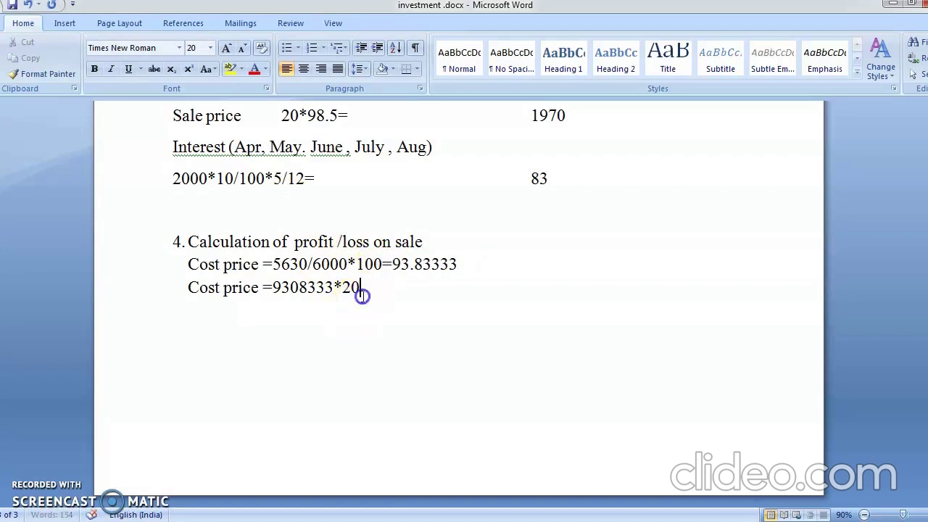
{"action": "type", "text": "=1877"}
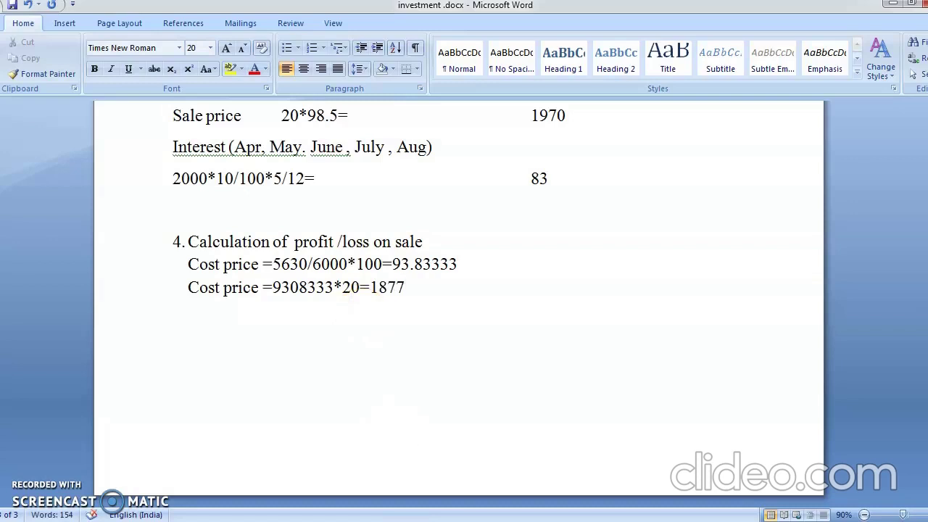
{"action": "key", "text": "alt+Tab"}
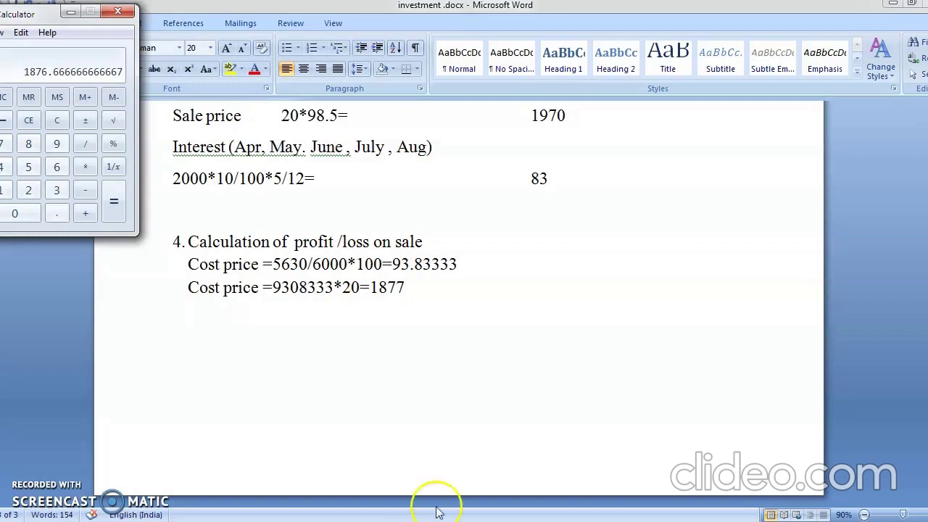
{"action": "left_click", "coordinate": [425, 285]}
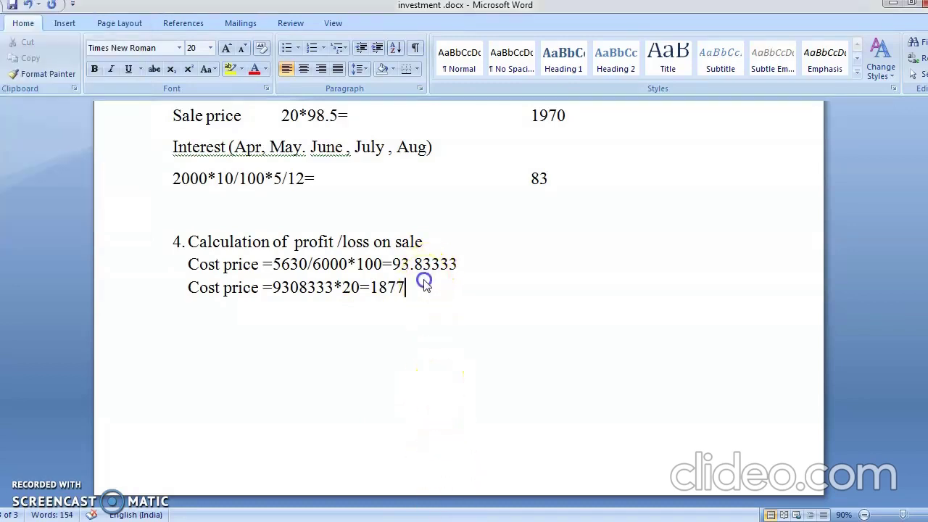
{"action": "key", "text": "BackSpace"}
{"action": "type", "text": "7"}
Add a line reading "Sale price=" below the cost price lines, with 1970 spaced out under the cost amount
{"action": "key", "text": "Return"}
{"action": "type", "text": "sa"}
{"action": "type", "text": "le p"}
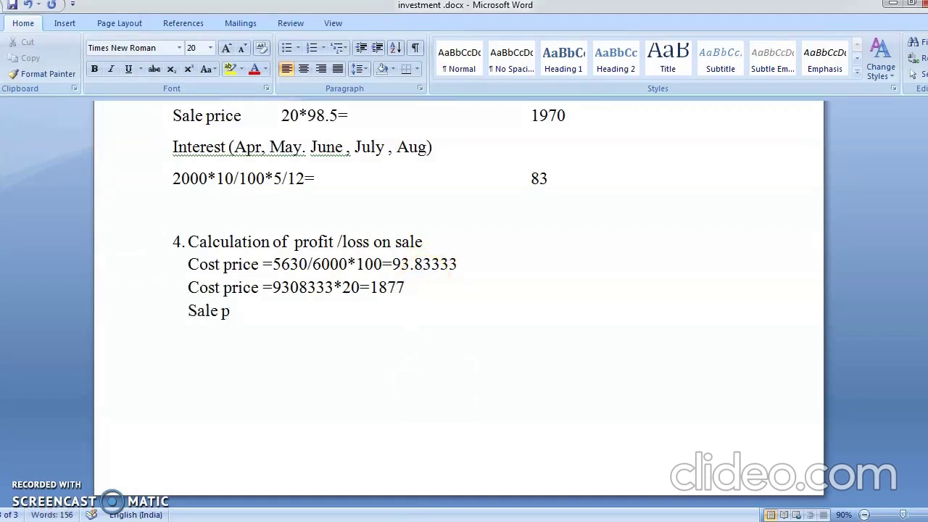
{"action": "type", "text": "rice=   1970"}
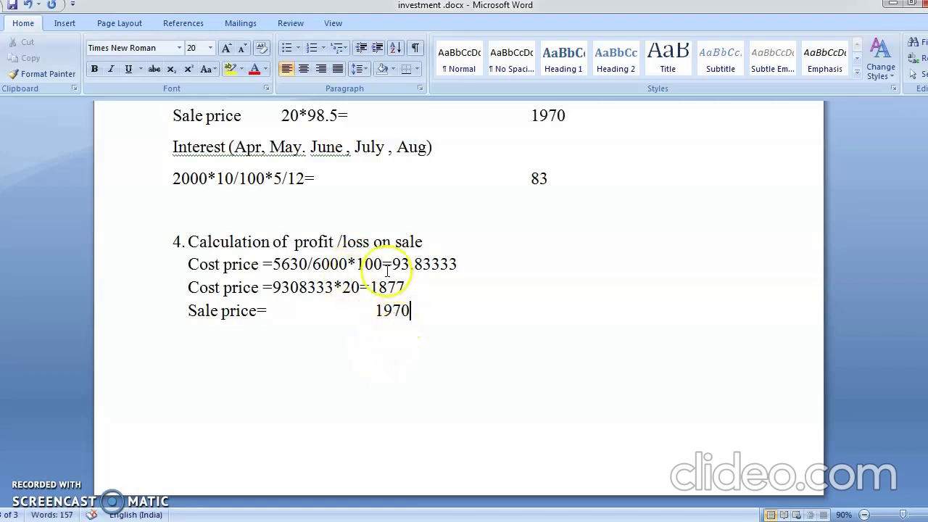
Add a line reading "Profit =1970-1877=" below the sale price
{"action": "key", "text": "Return"}
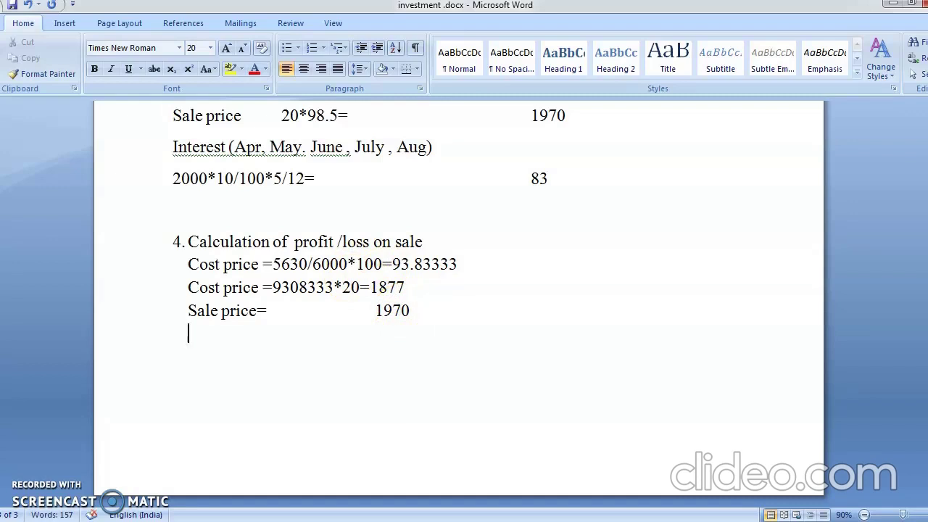
{"action": "type", "text": "profit =1970-1877"}
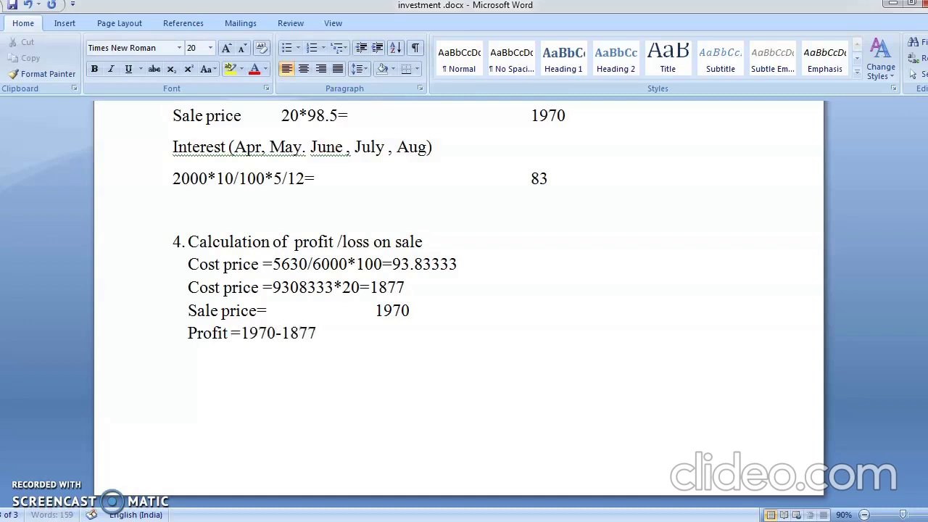
{"action": "type", "text": "="}
Compute 1970 - 1877 in Calculator and enter 93 as the profit, aligned under the sale price amount
{"action": "key", "text": "alt+Tab"}
{"action": "type", "text": "1970 - "}
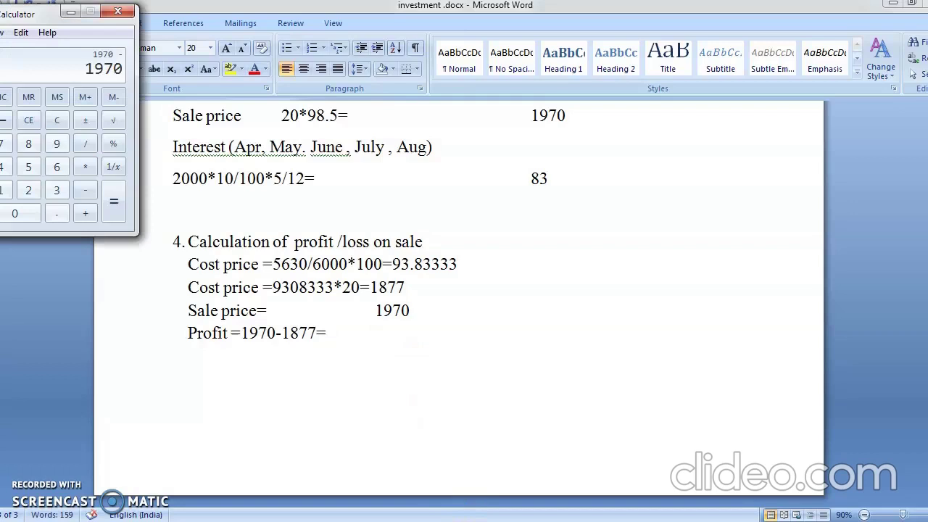
{"action": "type", "text": "1877"}
{"action": "left_click", "coordinate": [116, 204]}
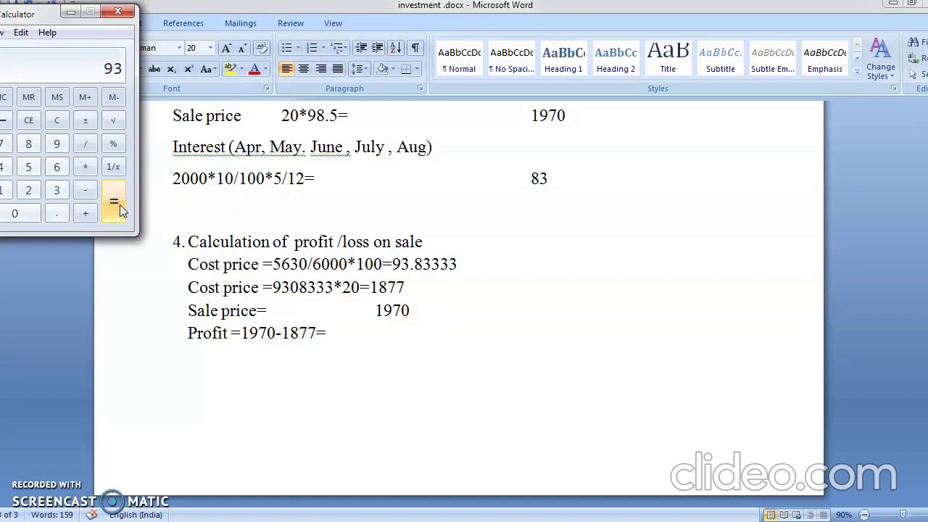
{"action": "left_click", "coordinate": [381, 327]}
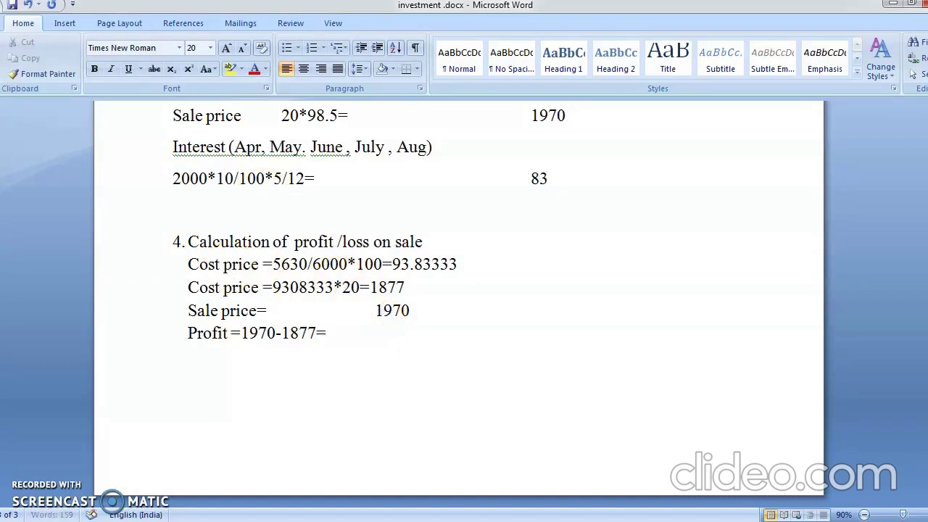
{"action": "type", "text": "93"}
Return to the investment account table and enter 31au as the credit-side date in the row below 31m
{"action": "scroll", "coordinate": [464, 312], "scroll_direction": "up", "scroll_amount": 1}
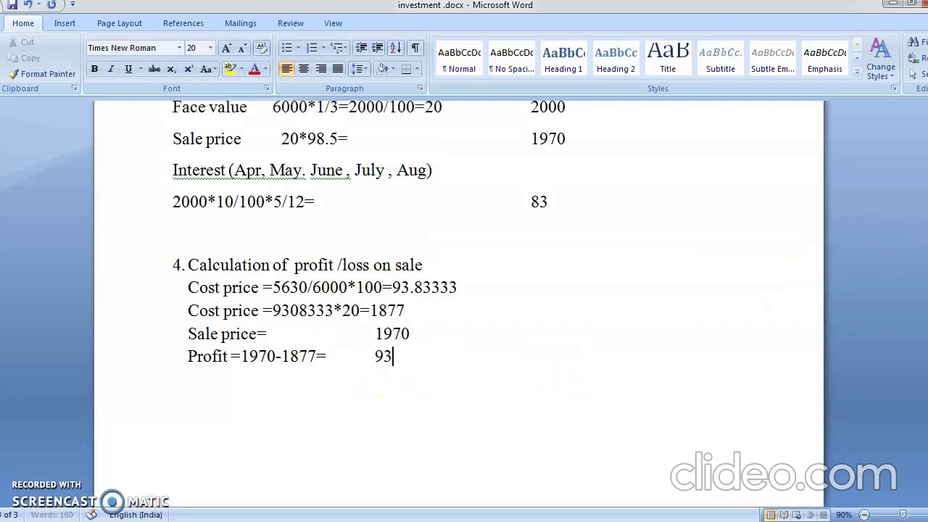
{"action": "scroll", "coordinate": [464, 312], "scroll_direction": "up", "scroll_amount": 1}
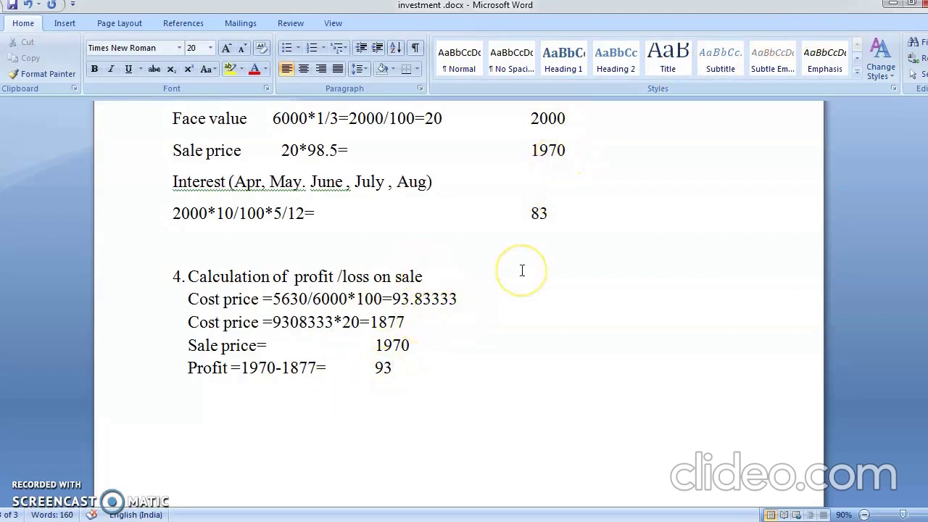
{"action": "key", "text": "Page_Up"}
{"action": "key", "text": "Page_Up"}
{"action": "key", "text": "Page_Up"}
{"action": "key", "text": "Page_Up"}
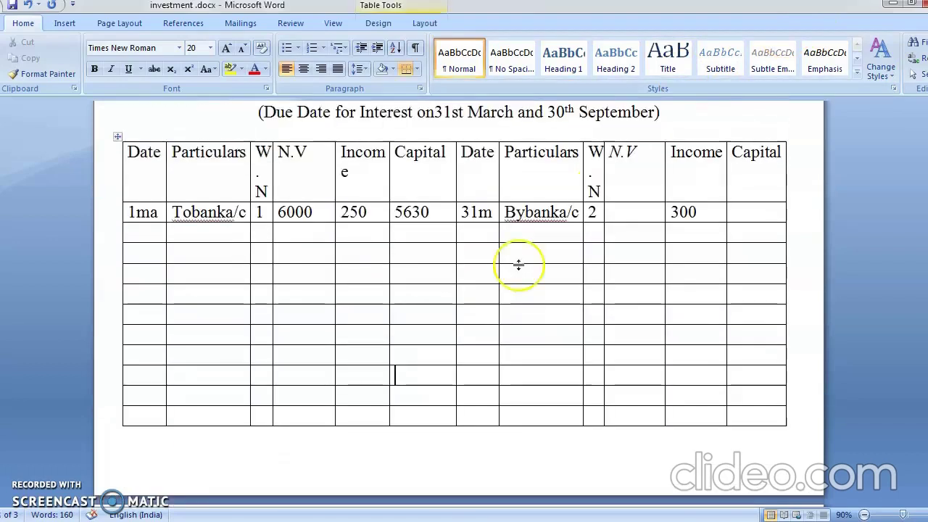
{"action": "left_click", "coordinate": [482, 239]}
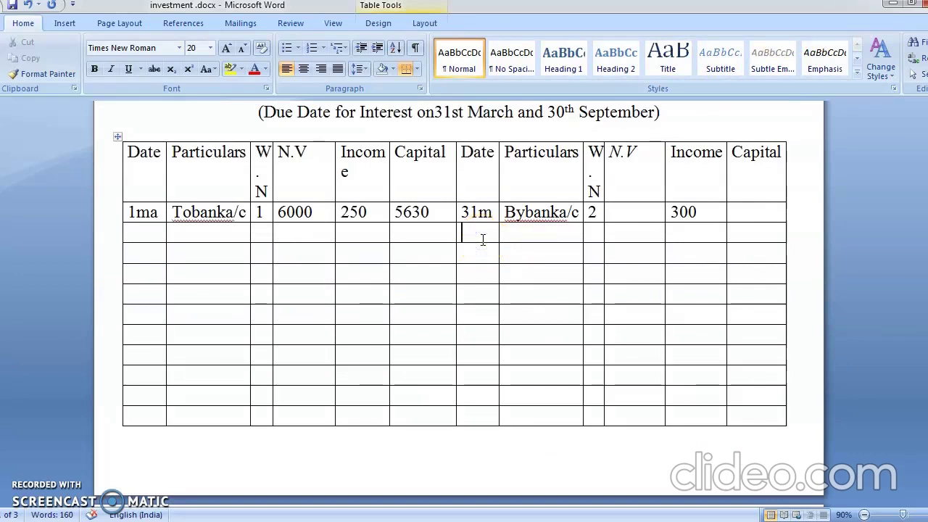
{"action": "type", "text": "31au"}
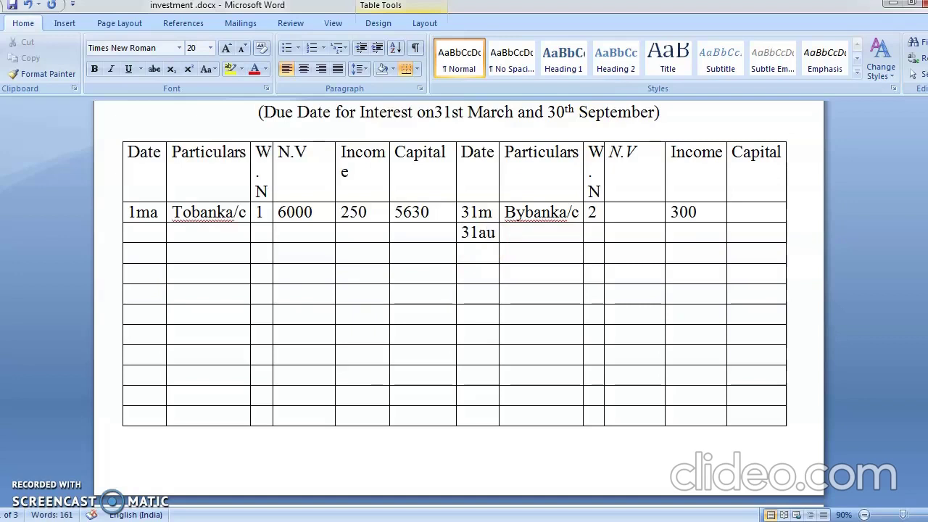
Complete the credit-side 31au row with Bybanka/c, working note 3, nominal value 2000, income 83 and capital 1970
{"action": "key", "text": "Tab"}
{"action": "type", "text": "byban"}
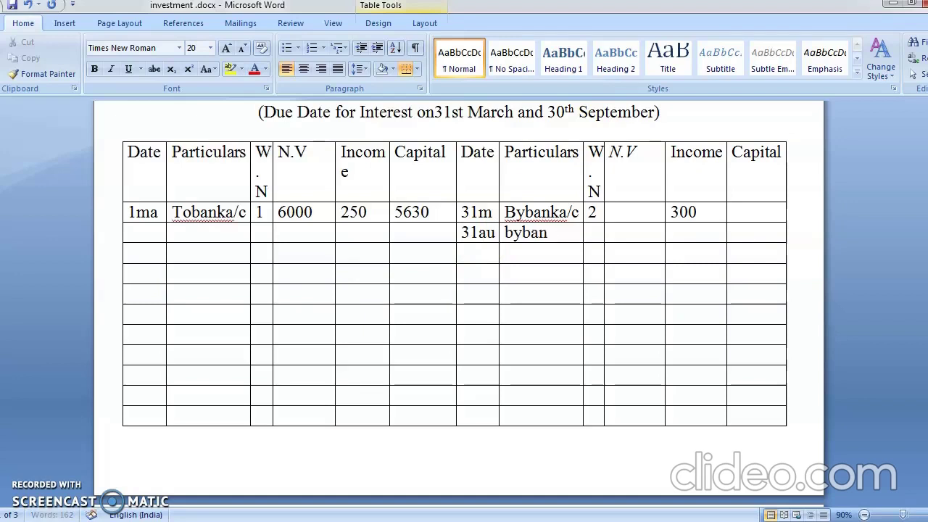
{"action": "type", "text": "ka/c"}
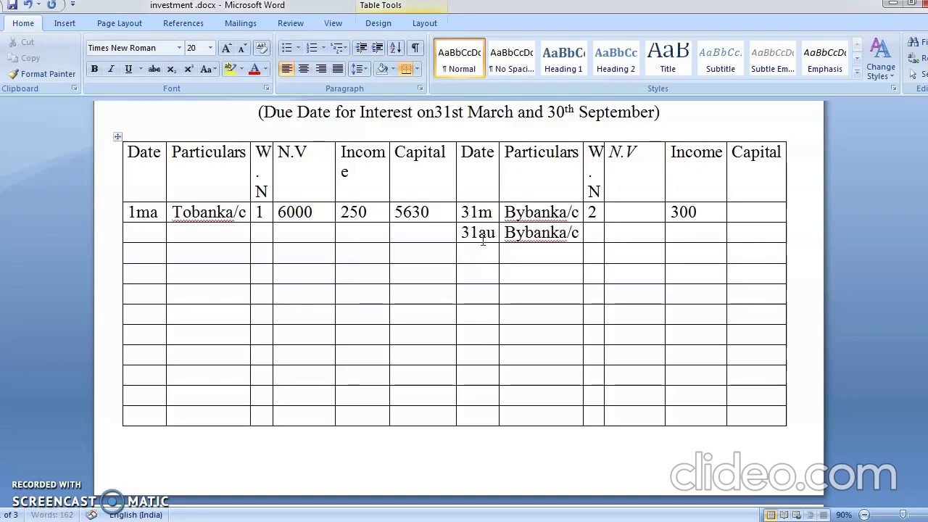
{"action": "key", "text": "Tab"}
{"action": "type", "text": "3"}
{"action": "key", "text": "Tab"}
{"action": "type", "text": "2"}
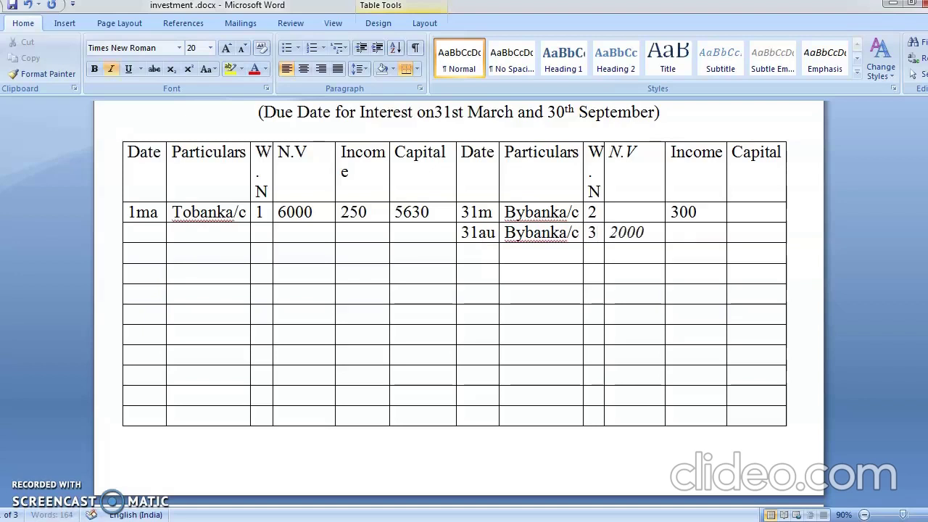
{"action": "key", "text": "Tab"}
{"action": "type", "text": "83"}
{"action": "key", "text": "Tab"}
{"action": "type", "text": "1970"}
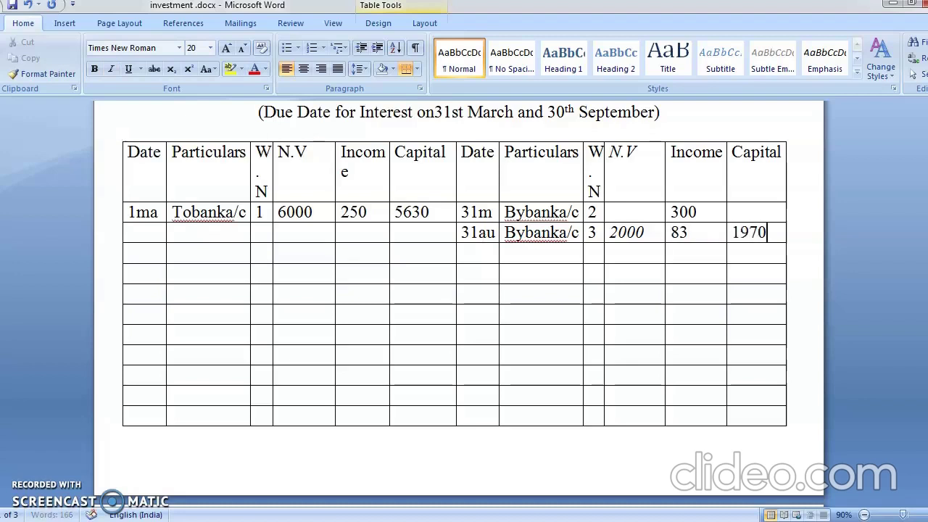
Enter 31au as the date and "To P/L a/c" as the particulars in the debit-side row below 1ma
{"action": "left_click", "coordinate": [154, 232]}
{"action": "type", "text": "1"}
{"action": "key", "text": "BackSpace"}
{"action": "type", "text": "31au"}
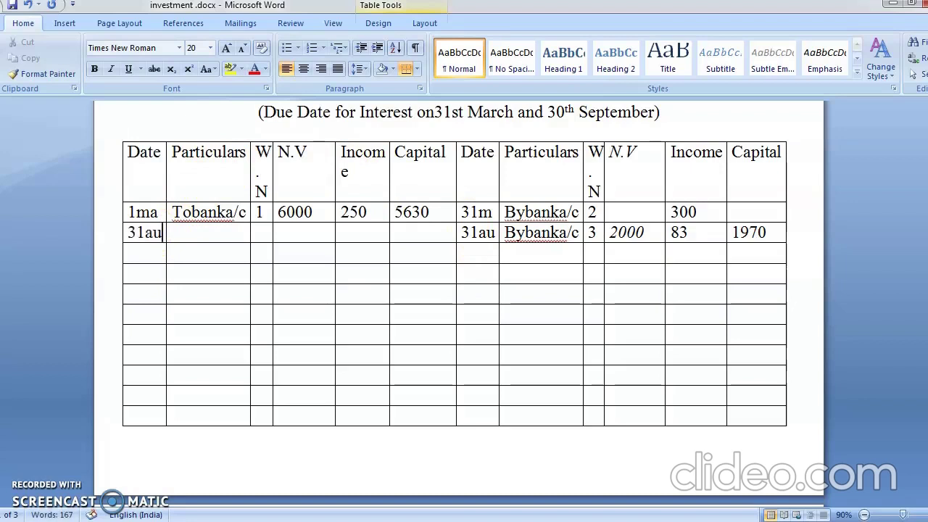
{"action": "key", "text": "Tab"}
{"action": "type", "text": "To P/l"}
{"action": "key", "text": "BackSpace"}
{"action": "type", "text": "L"}
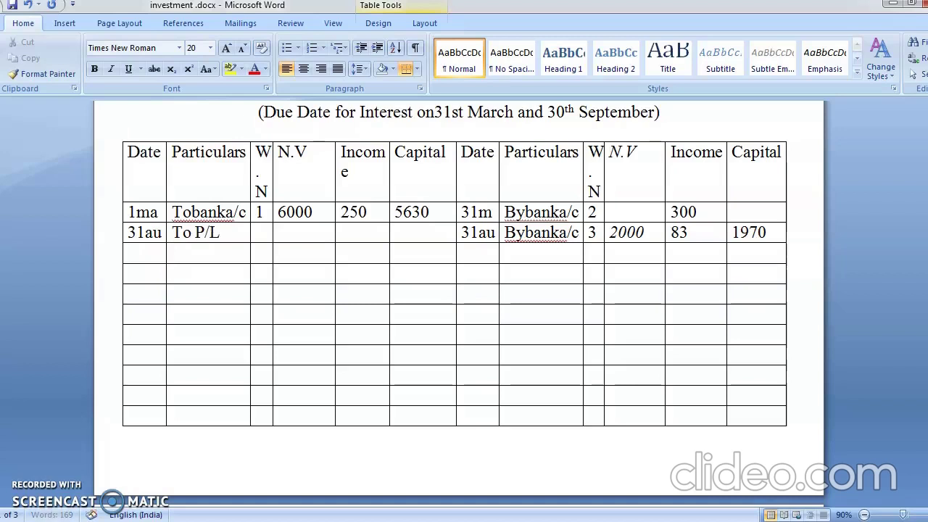
{"action": "type", "text": " a/c"}
Fill in working note 4 and capital 93 for the debit-side To P/L a/c entry
{"action": "key", "text": "Tab"}
{"action": "type", "text": "4"}
{"action": "key", "text": "Tab"}
{"action": "key", "text": "Tab"}
{"action": "key", "text": "Tab"}
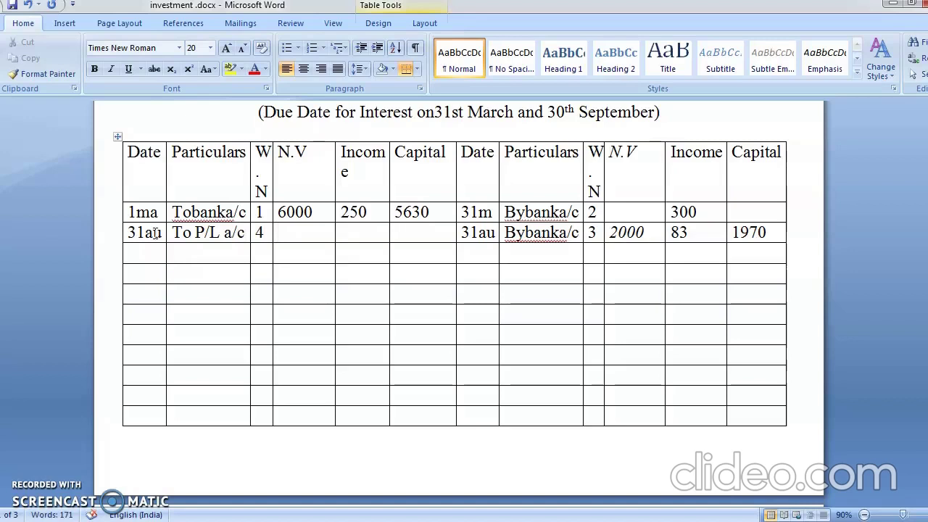
{"action": "type", "text": "93"}
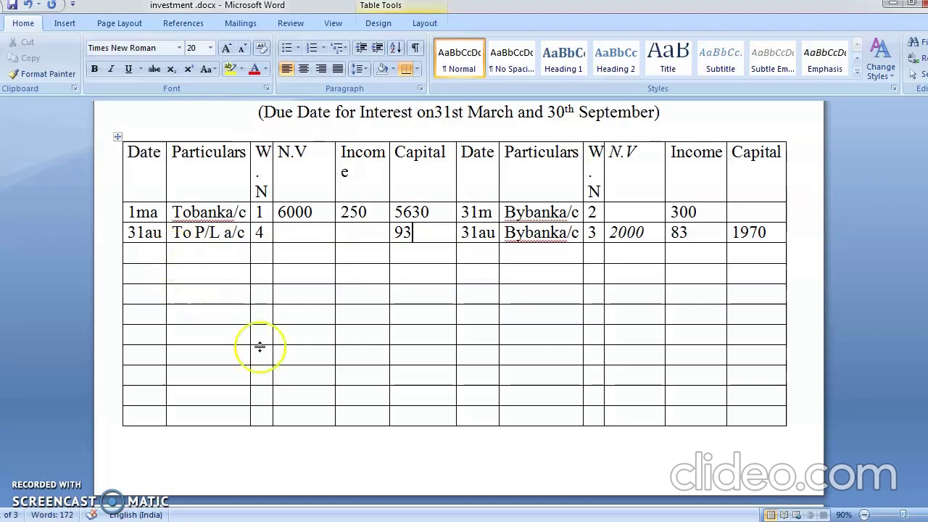
Review the working notes for the August sale and its profit, and check the Problem no 10 transactions in investment accounts question.docx
{"action": "key", "text": "Page_Down"}
{"action": "key", "text": "Page_Down"}
{"action": "key", "text": "Page_Down"}
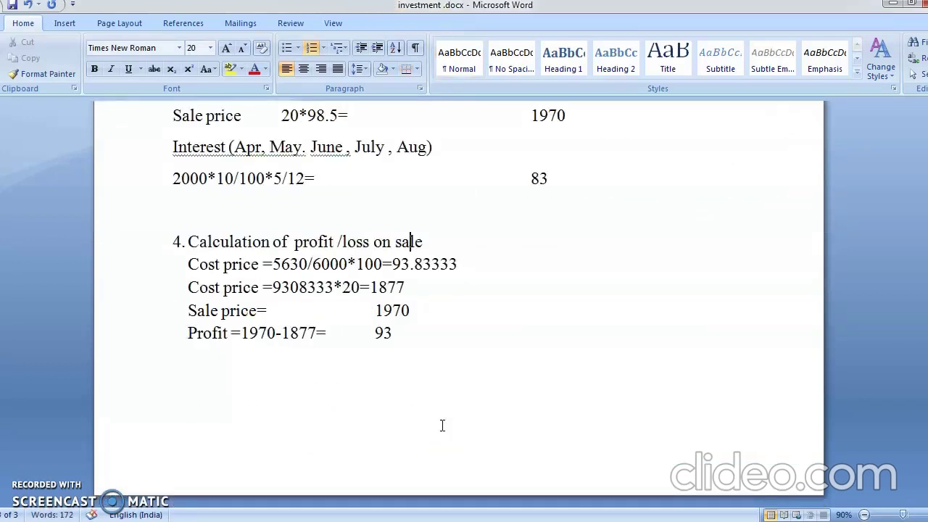
{"action": "key", "text": "Page_Up"}
{"action": "key", "text": "Down"}
{"action": "key", "text": "Down"}
{"action": "key", "text": "Down"}
{"action": "key", "text": "Down"}
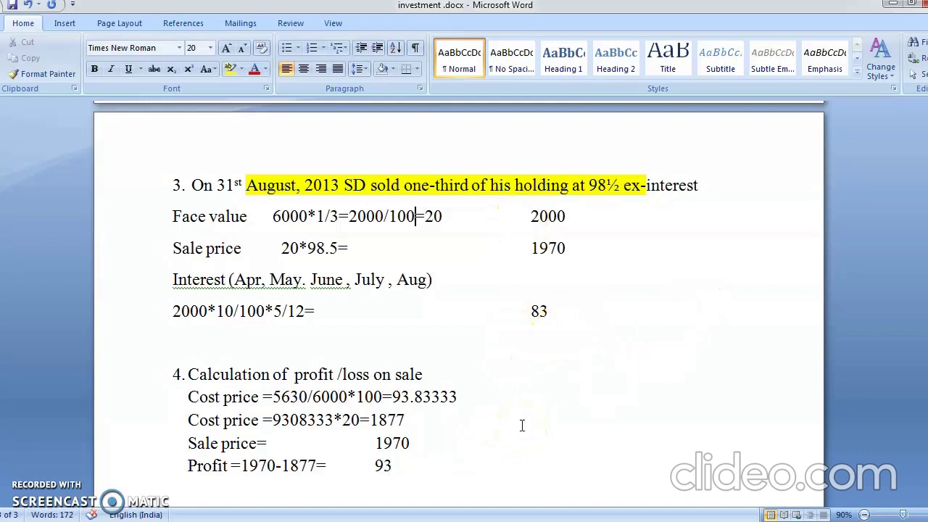
{"action": "key", "text": "Page_Up"}
{"action": "key", "text": "Page_Up"}
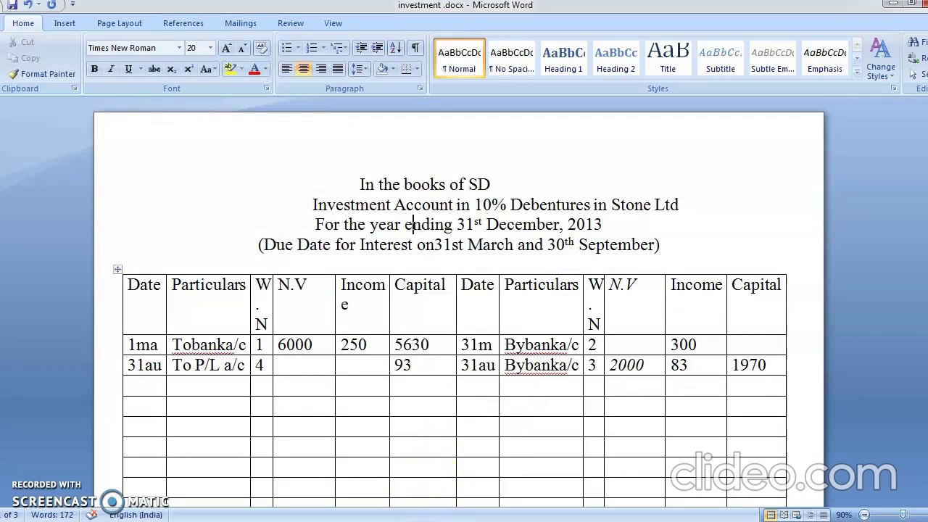
{"action": "mouse_move", "coordinate": [394, 518]}
{"action": "left_click", "coordinate": [338, 493]}
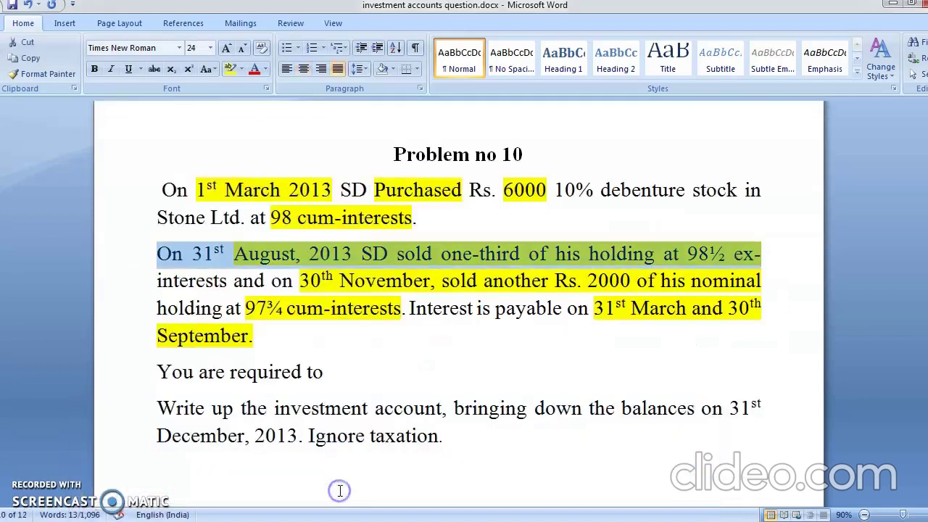
{"action": "left_click", "coordinate": [388, 450]}
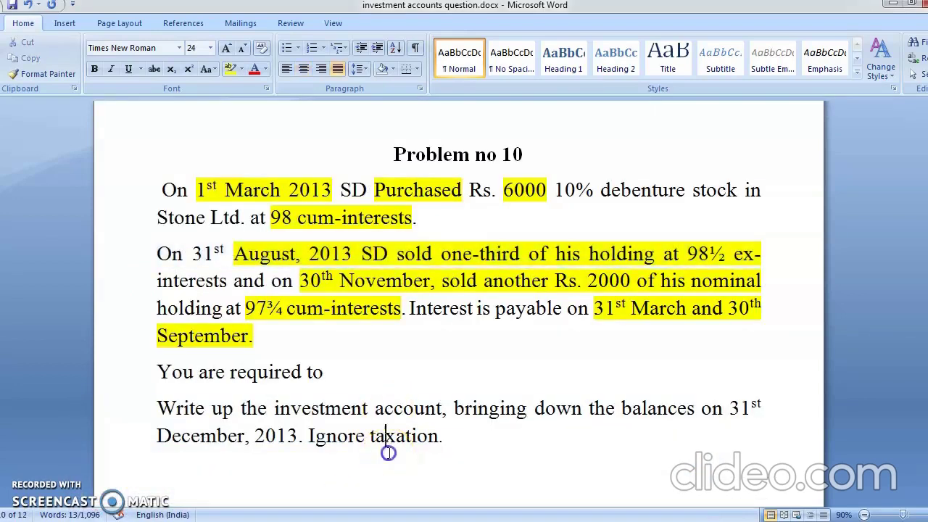
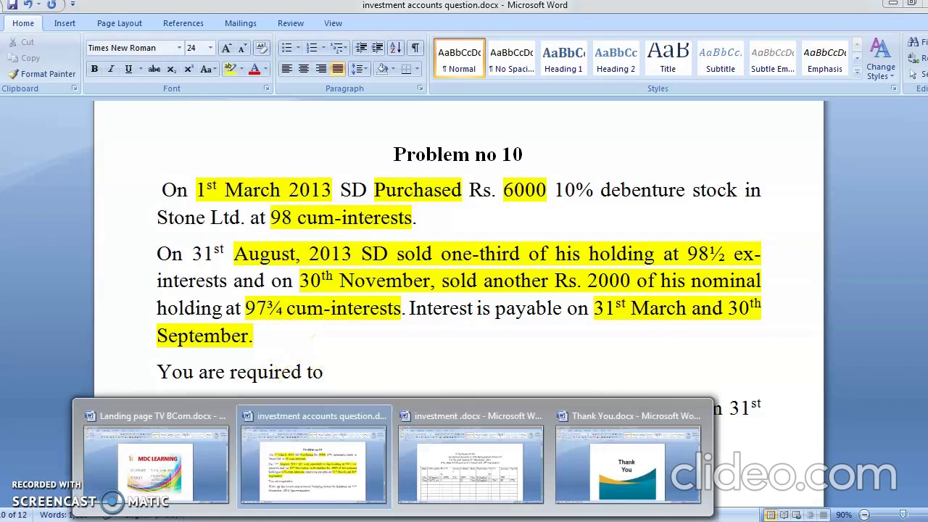
Return to investment .docx and add working note 5 below the profit line, headed "Calculation of interest -----------------------30th Sep"
{"action": "left_click", "coordinate": [473, 408]}
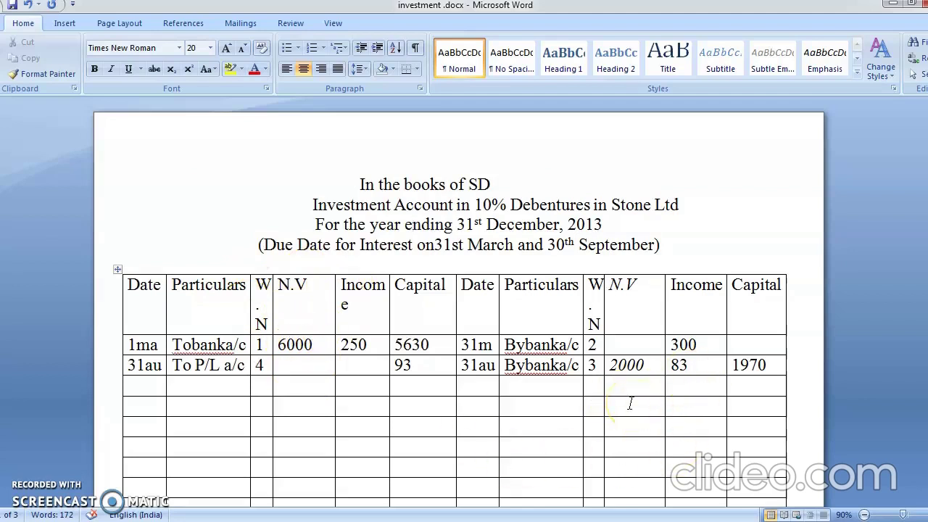
{"action": "left_click", "coordinate": [821, 408]}
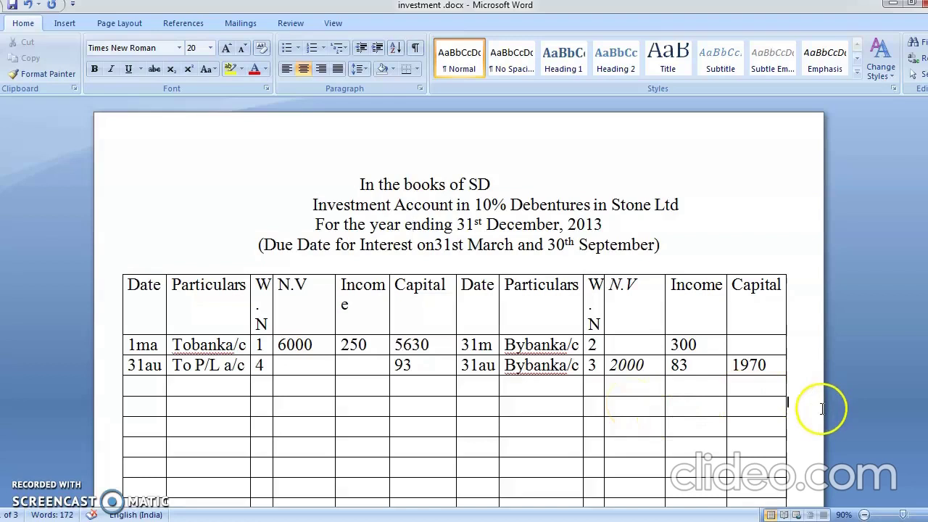
{"action": "key", "text": "Page_Down"}
{"action": "key", "text": "Page_Down"}
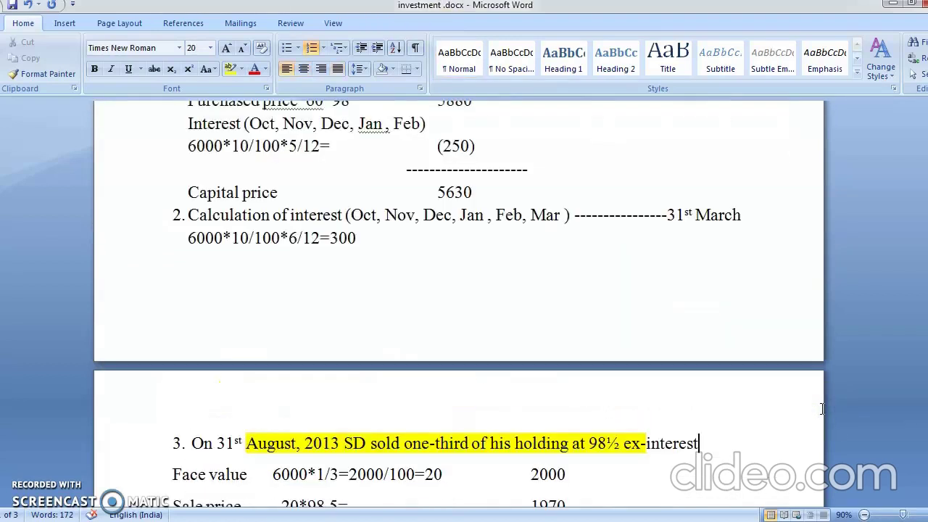
{"action": "key", "text": "Page_Down"}
{"action": "key", "text": "Return"}
{"action": "key", "text": "Return"}
{"action": "type", "text": "5"}
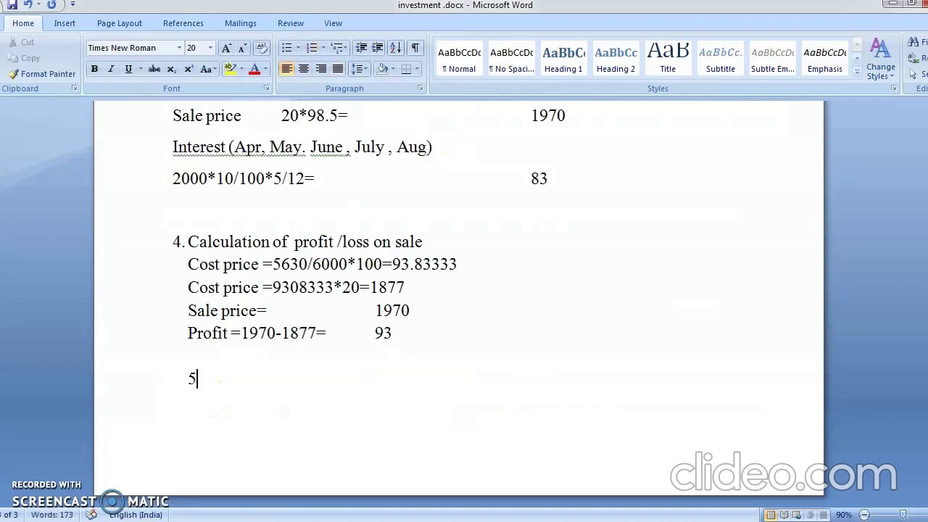
{"action": "type", "text": ". "}
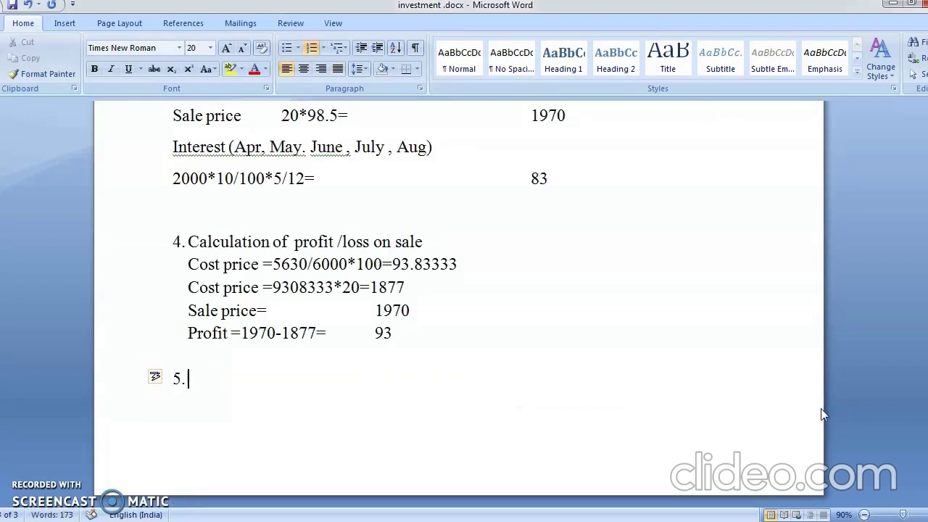
{"action": "type", "text": "caculation "}
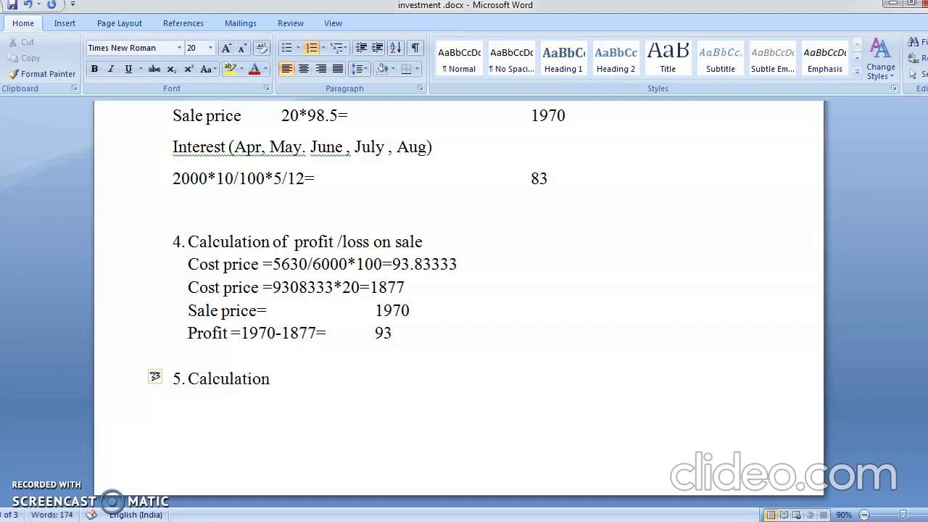
{"action": "type", "text": "of interest"}
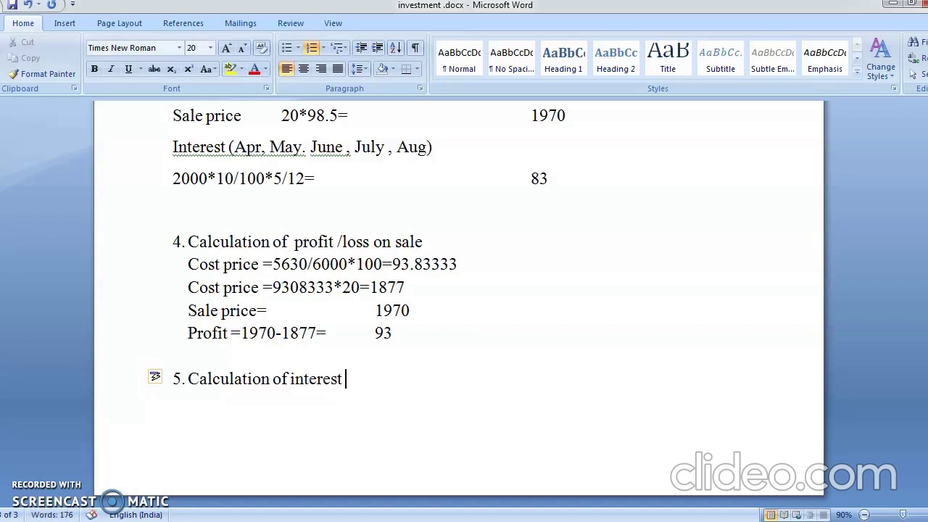
{"action": "type", "text": " -----------------------"}
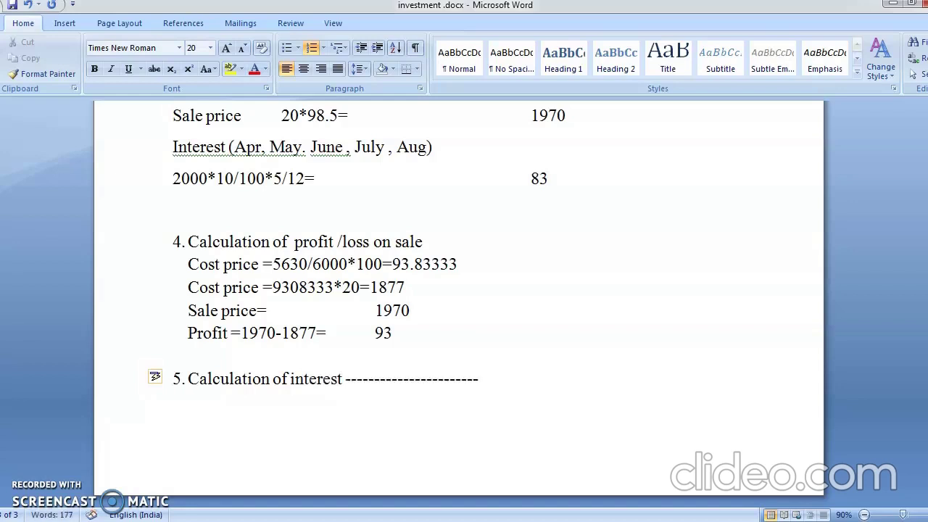
{"action": "type", "text": "30th Sep"}
Add the unnumbered formula line "4000*10/100*6/12=" under the working note 5 heading
{"action": "key", "text": "Return"}
{"action": "key", "text": "BackSpace"}
{"action": "type", "text": "2"}
{"action": "key", "text": "BackSpace"}
{"action": "type", "text": "4000"}
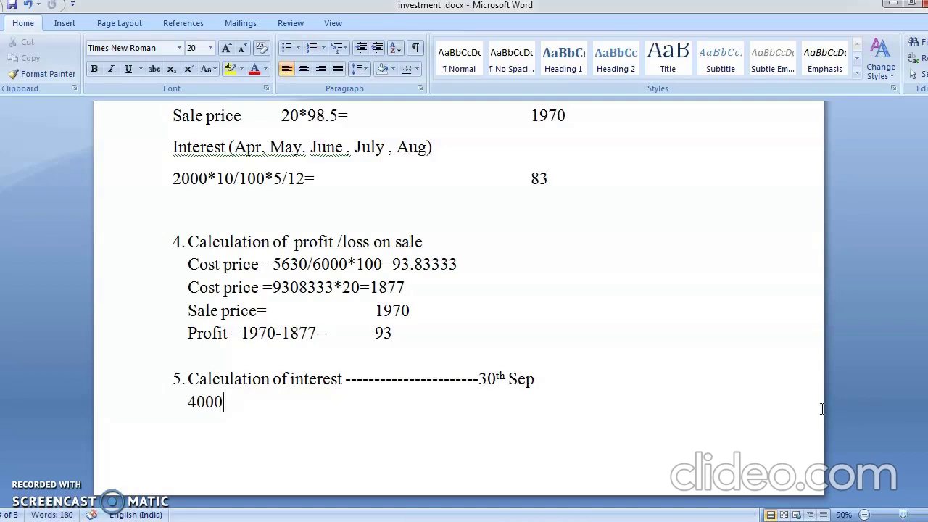
{"action": "type", "text": "*10/100"}
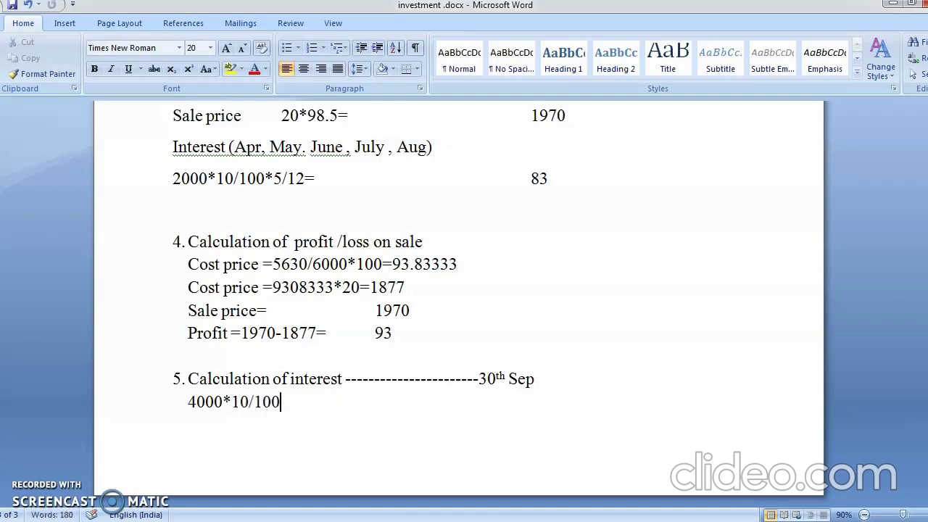
{"action": "type", "text": "*6/12="}
Compute 10% of 4000 in Calculator and enter 200 as the result of the six-month interest formula
{"action": "key", "text": "alt+Tab"}
{"action": "type", "text": "400"}
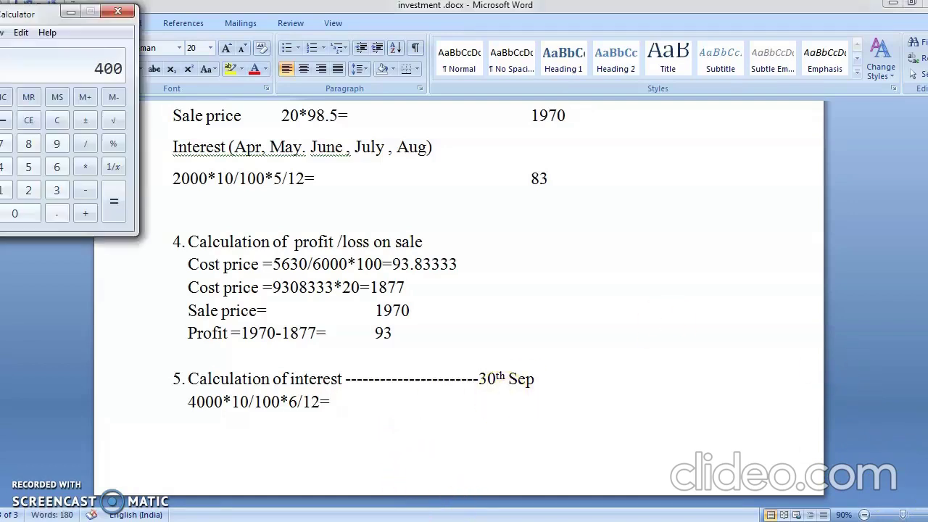
{"action": "type", "text": "0*10"}
{"action": "left_click", "coordinate": [113, 143]}
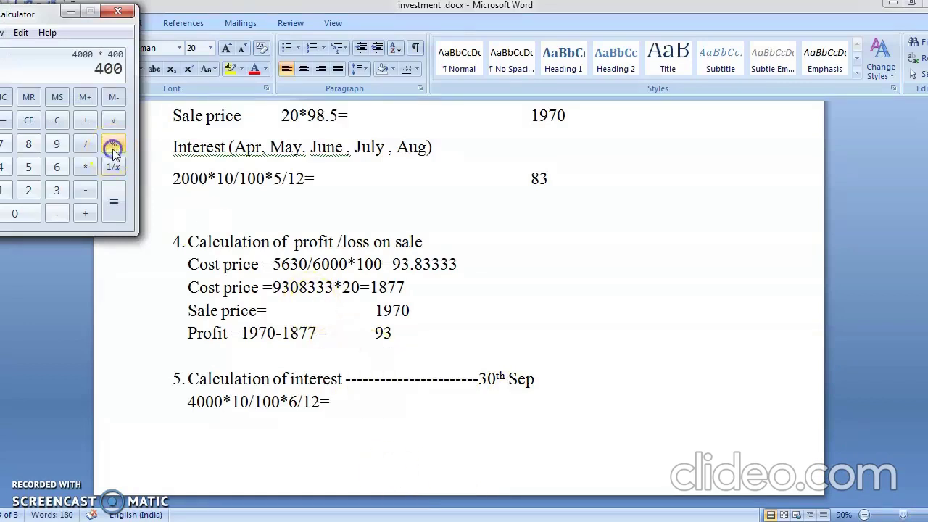
{"action": "left_click", "coordinate": [353, 412]}
{"action": "type", "text": "200"}
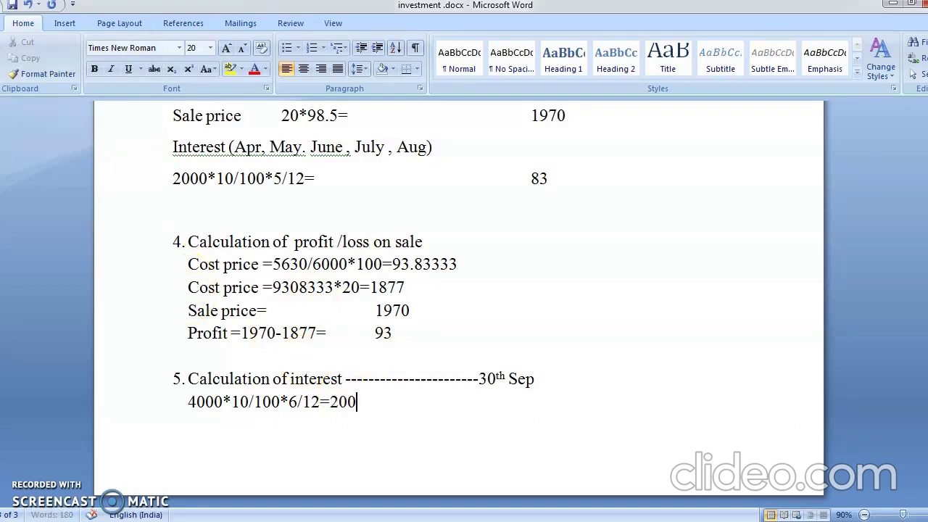
Add a credit-side row below 31au in the investment account table with date 30se, particulars Bybanka/c and working note 4
{"action": "key", "text": "Page_Up"}
{"action": "key", "text": "Page_Up"}
{"action": "key", "text": "Page_Up"}
{"action": "key", "text": "Page_Up"}
{"action": "key", "text": "Page_Up"}
{"action": "key", "text": "Page_Up"}
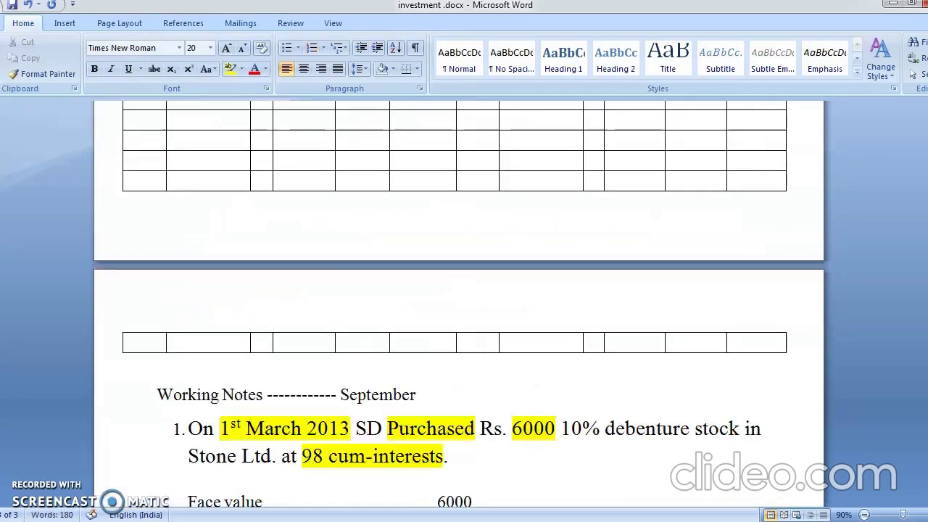
{"action": "left_click", "coordinate": [469, 383]}
{"action": "type", "text": "3"}
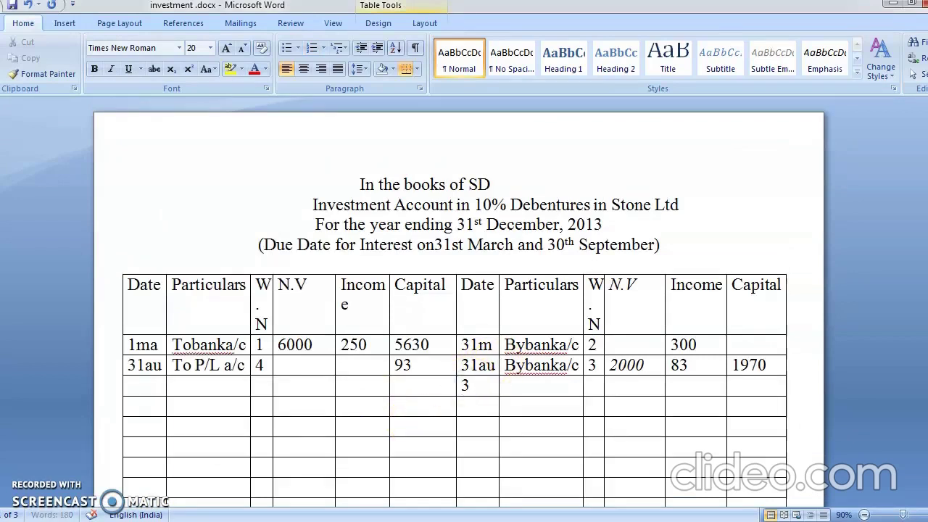
{"action": "type", "text": "0se"}
{"action": "key", "text": "Tab"}
{"action": "type", "text": "bybanka/c"}
{"action": "key", "text": "Tab"}
{"action": "type", "text": "4"}
Enter 200 as the income for the 30se Bybanka/c entry
{"action": "key", "text": "Down"}
{"action": "key", "text": "Tab"}
{"action": "key", "text": "Tab"}
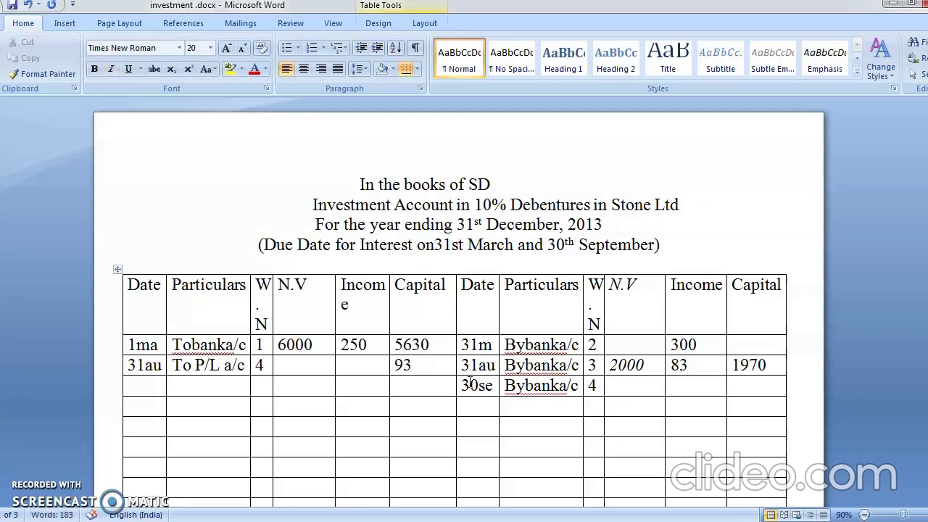
{"action": "key", "text": "shift+Tab"}
{"action": "type", "text": "200"}
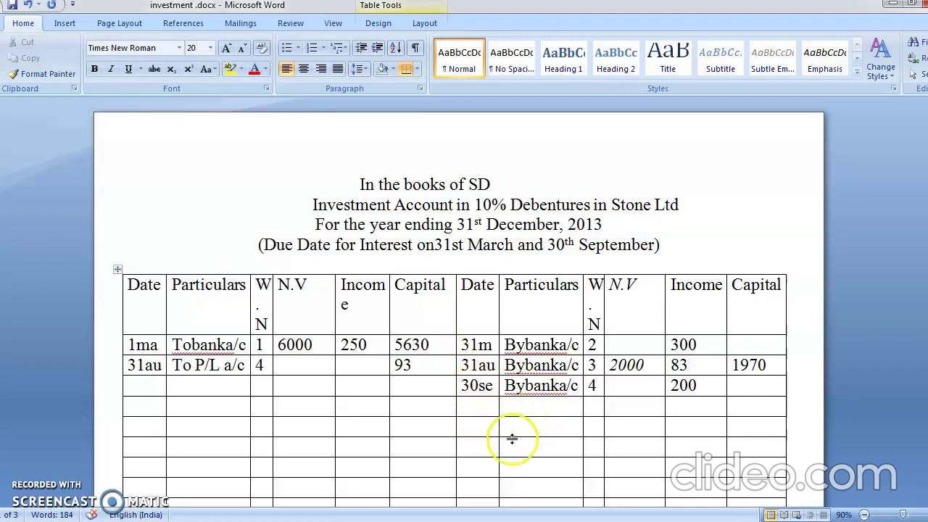
{"action": "key", "text": "Down"}
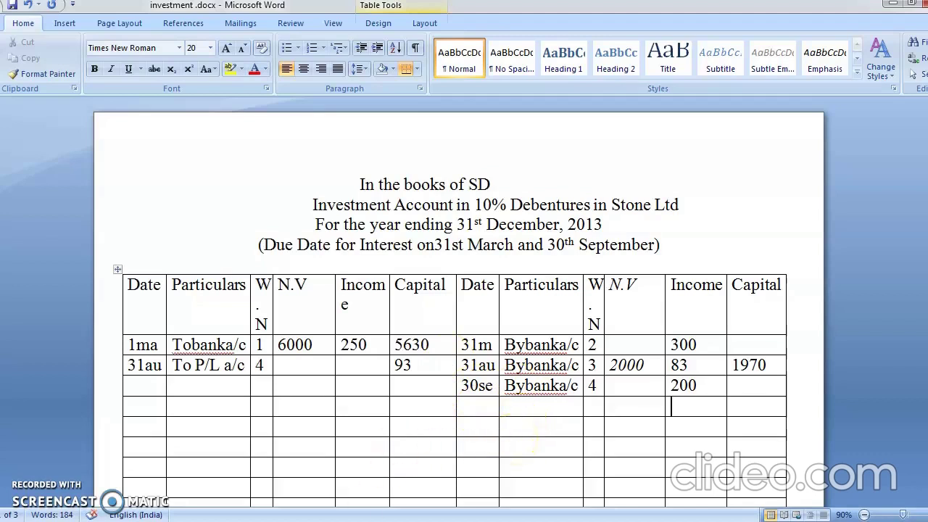
Switch to the investment accounts question document and copy the Problem no 10 passage from "on 30th November" to "31st March and 30th"
{"action": "mouse_move", "coordinate": [392, 521]}
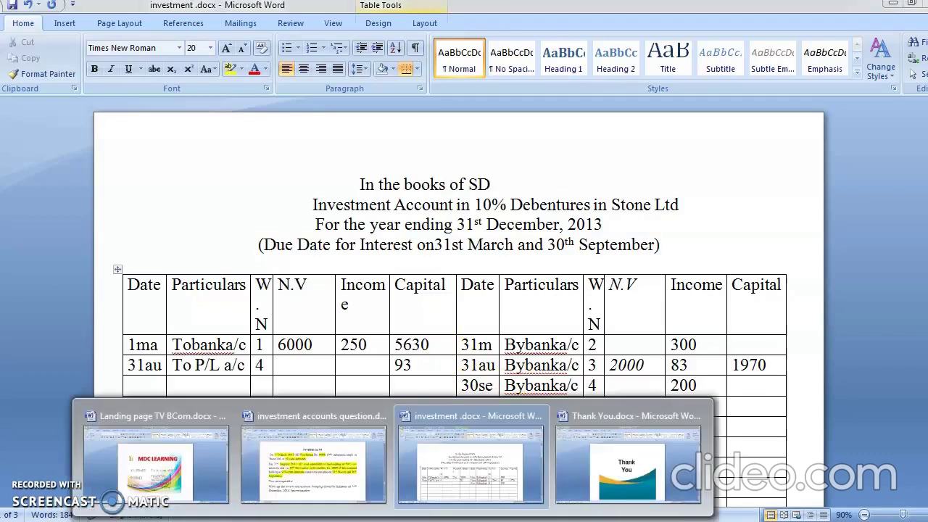
{"action": "left_click", "coordinate": [326, 457]}
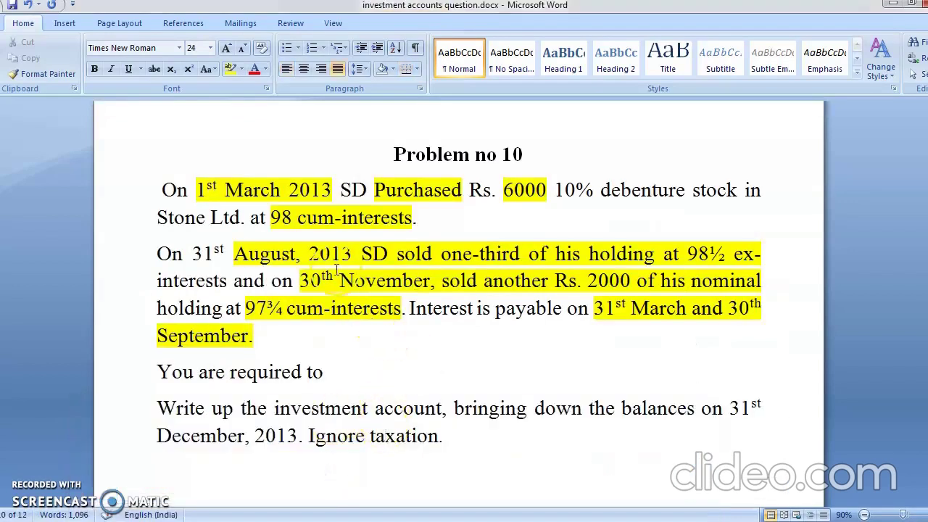
{"action": "left_click_drag", "start_coordinate": [310, 282], "coordinate": [338, 284]}
{"action": "left_click_drag", "start_coordinate": [405, 279], "coordinate": [781, 283]}
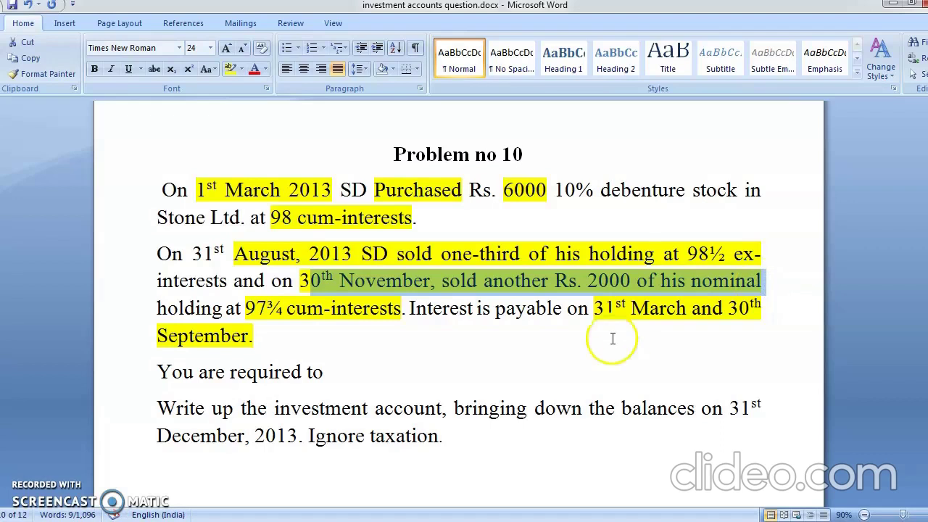
{"action": "left_click", "coordinate": [525, 366]}
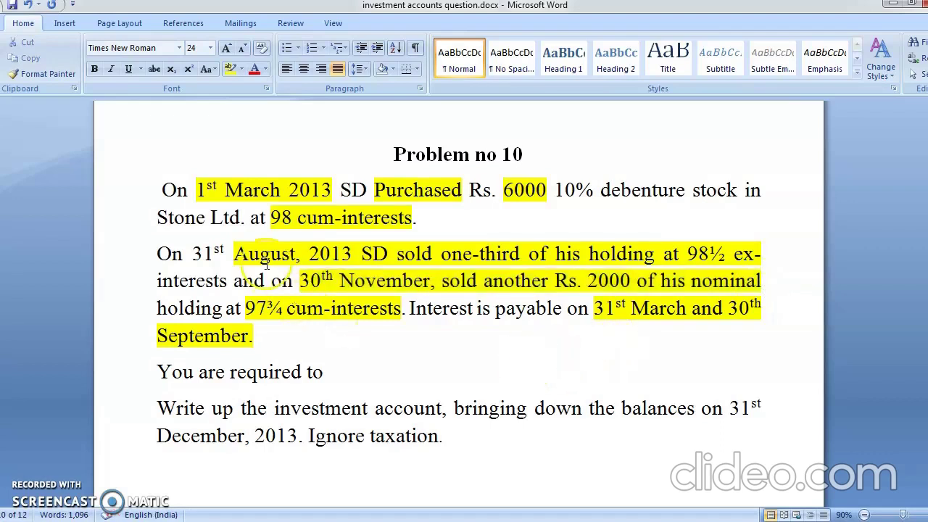
{"action": "left_click_drag", "start_coordinate": [271, 280], "coordinate": [758, 301]}
{"action": "key", "text": "ctrl+c"}
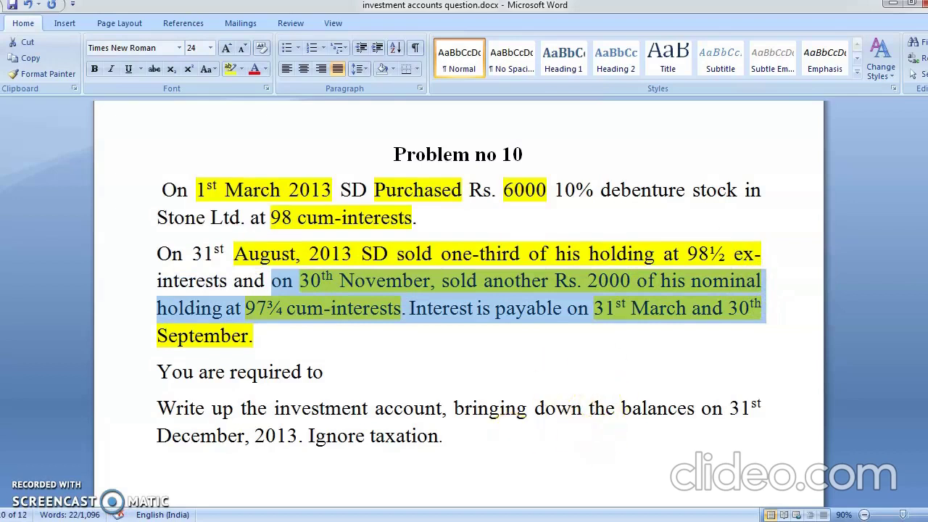
Return to the investment document and paste the copied passage as working note 6 below the 30th Sep interest calculation
{"action": "mouse_move", "coordinate": [383, 503]}
{"action": "left_click", "coordinate": [435, 479]}
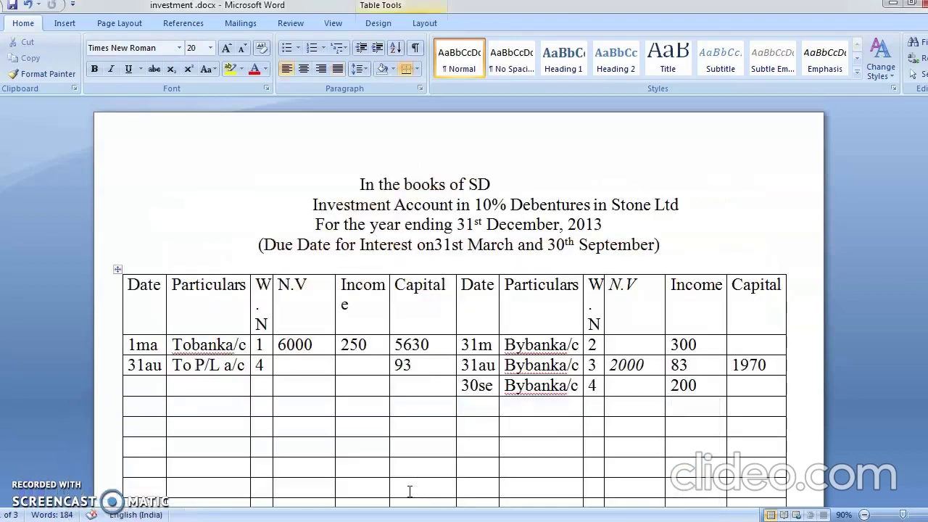
{"action": "key", "text": "Page_Down"}
{"action": "key", "text": "Page_Down"}
{"action": "key", "text": "Page_Down"}
{"action": "key", "text": "Page_Down"}
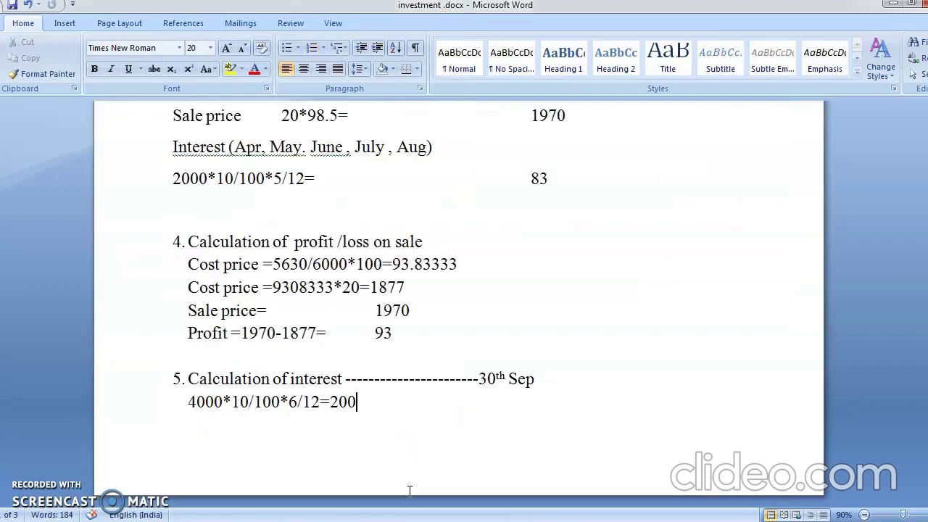
{"action": "key", "text": "Return"}
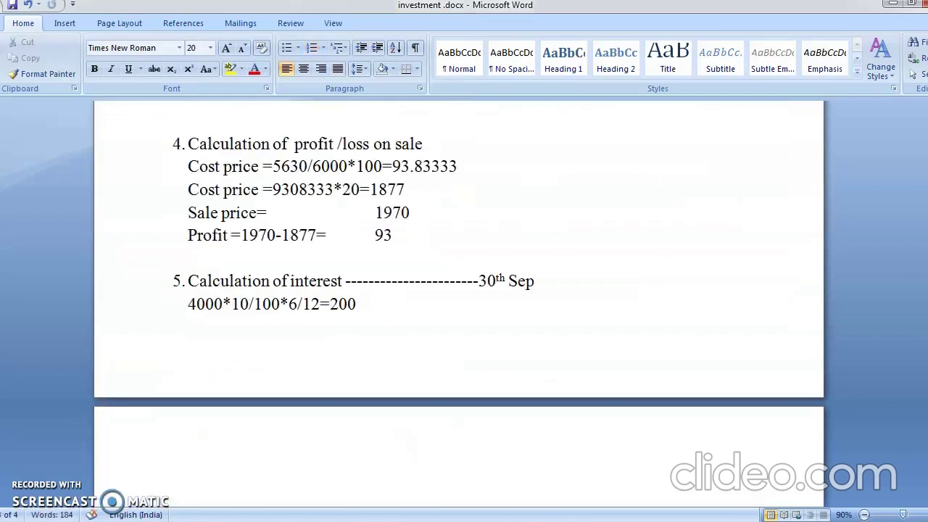
{"action": "type", "text": "6."}
{"action": "key", "text": "ctrl+v"}
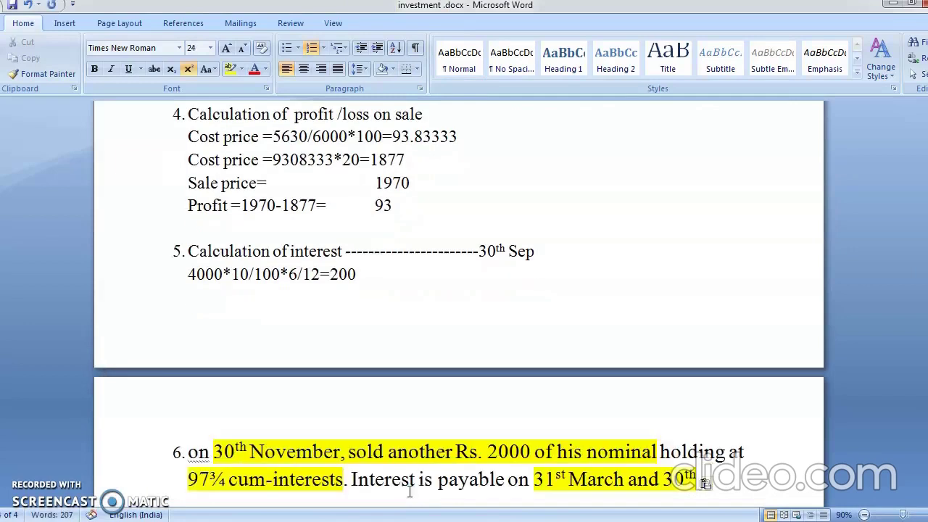
Delete the trailing "Interest is payable on 31st March and 30th" text from working note 6, ending it at "cum-interests."
{"action": "left_click", "coordinate": [468, 490]}
{"action": "key", "text": "BackSpace"}
{"action": "key", "text": "BackSpace"}
{"action": "key", "text": "BackSpace"}
{"action": "key", "text": "BackSpace"}
{"action": "key", "text": "BackSpace"}
{"action": "key", "text": "BackSpace"}
{"action": "key", "text": "BackSpace"}
{"action": "key", "text": "BackSpace"}
{"action": "key", "text": "BackSpace"}
{"action": "key", "text": "BackSpace"}
{"action": "key", "text": "BackSpace"}
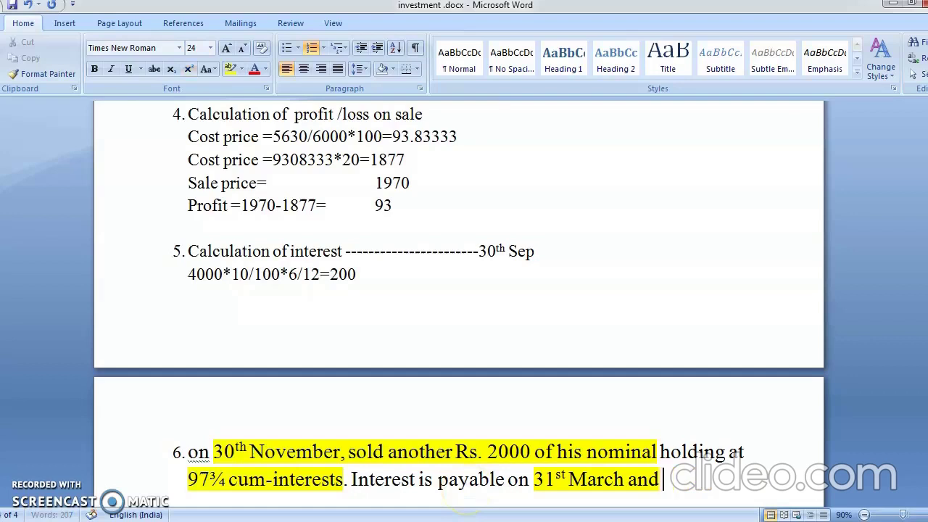
{"action": "key", "text": "BackSpace"}
{"action": "key", "text": "BackSpace"}
{"action": "key", "text": "BackSpace"}
{"action": "key", "text": "BackSpace"}
{"action": "key", "text": "BackSpace"}
{"action": "key", "text": "BackSpace"}
{"action": "key", "text": "BackSpace"}
{"action": "key", "text": "BackSpace"}
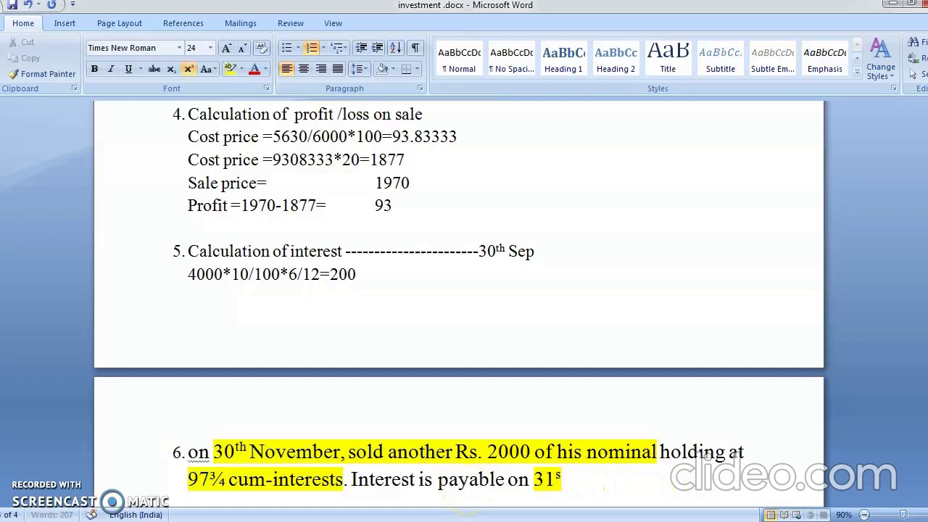
{"action": "key", "text": "BackSpace"}
{"action": "key", "text": "BackSpace"}
{"action": "key", "text": "BackSpace"}
{"action": "key", "text": "BackSpace"}
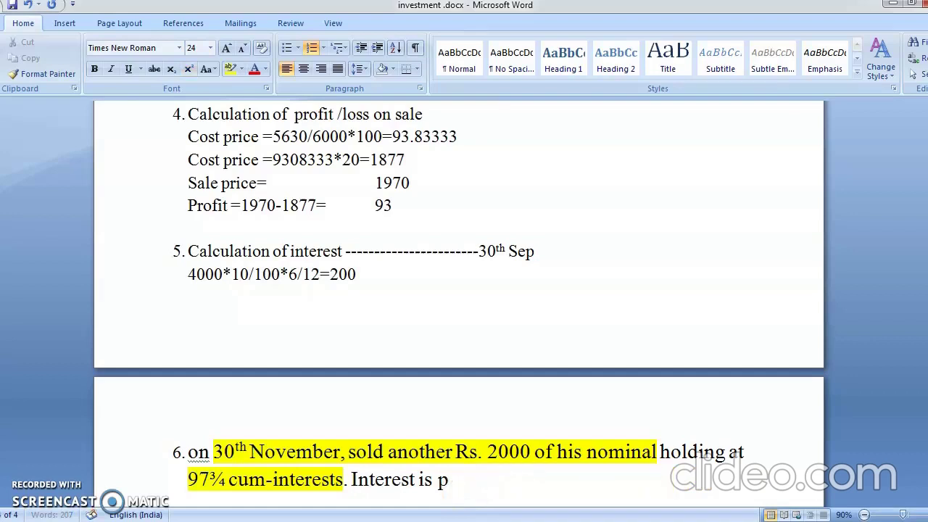
{"action": "key", "text": "BackSpace"}
{"action": "key", "text": "BackSpace"}
{"action": "key", "text": "BackSpace"}
{"action": "key", "text": "BackSpace"}
{"action": "key", "text": "BackSpace"}
{"action": "key", "text": "BackSpace"}
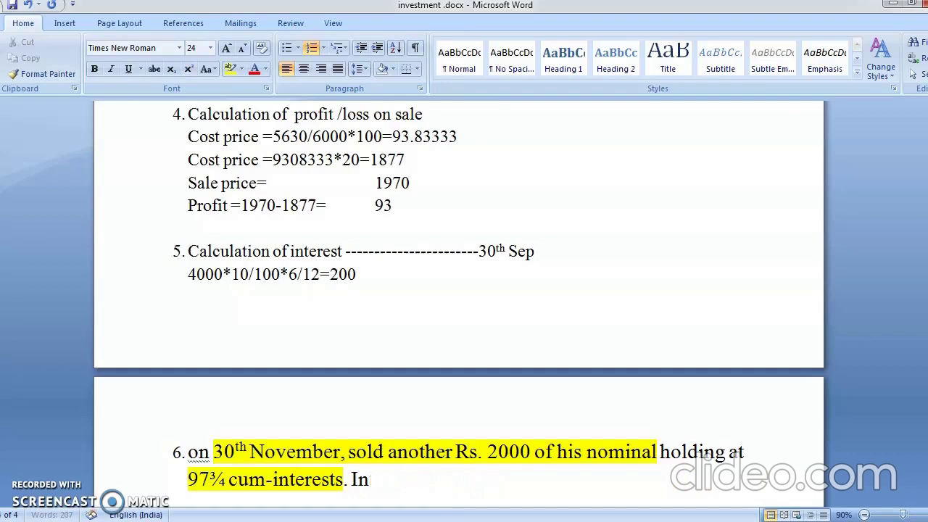
Set the font size of "sold another Rs. 2000 of his nominal holding at 97¾ cum-interests." in working note 6 to 18
{"action": "triple_click", "coordinate": [321, 455]}
{"action": "left_click_drag", "start_coordinate": [259, 456], "coordinate": [370, 500]}
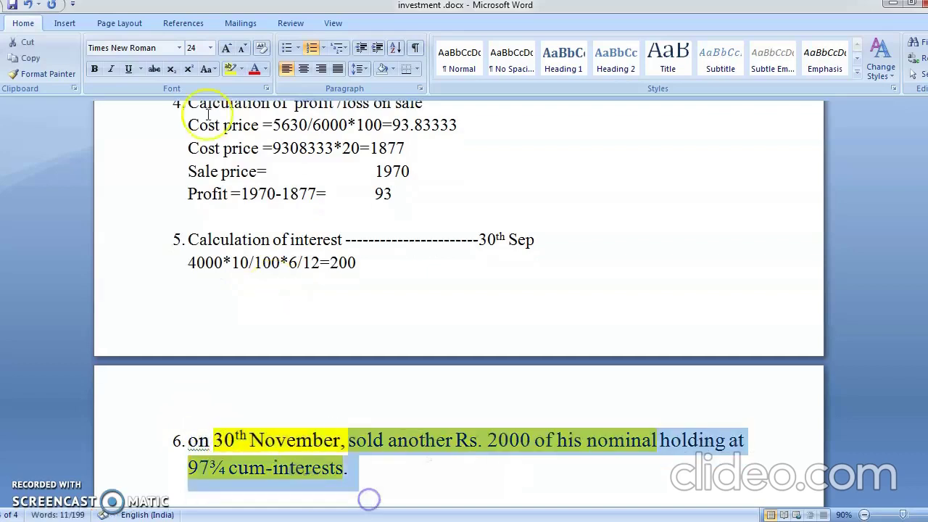
{"action": "left_click", "coordinate": [209, 49]}
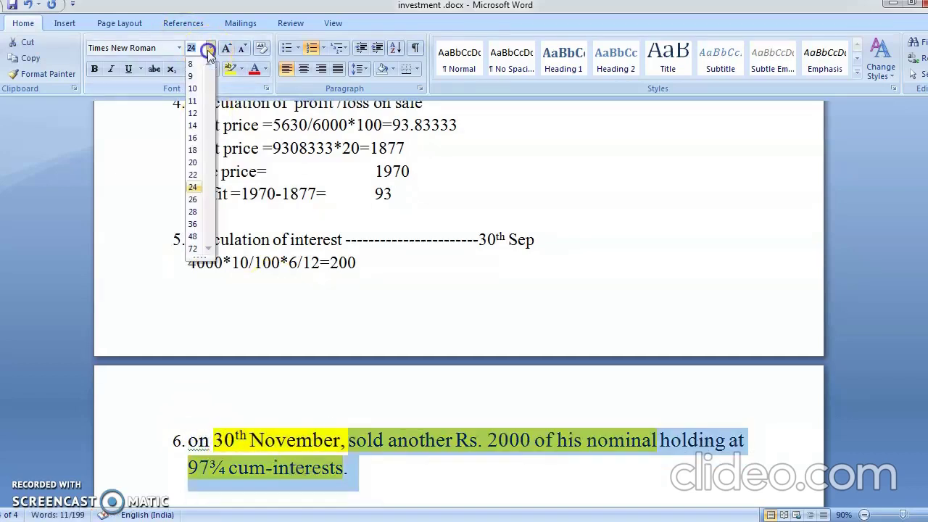
{"action": "left_click", "coordinate": [198, 154]}
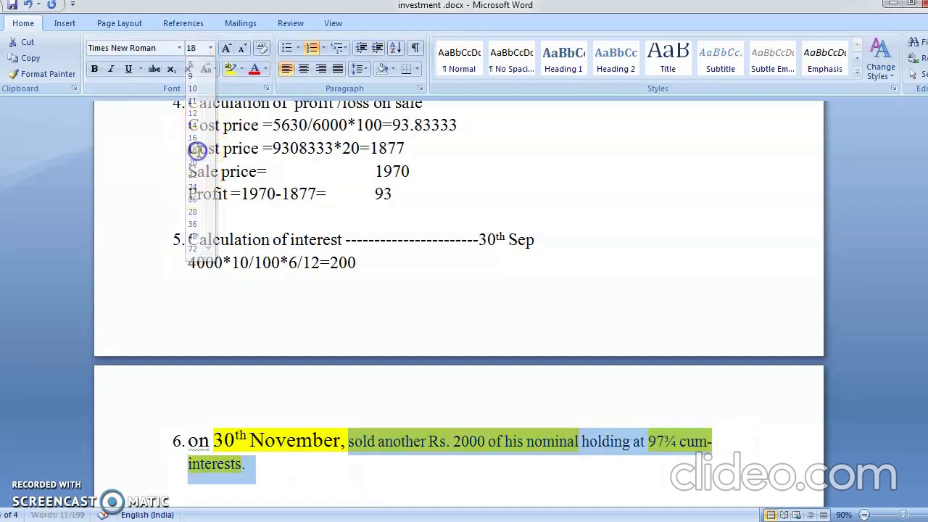
{"action": "left_click", "coordinate": [130, 272]}
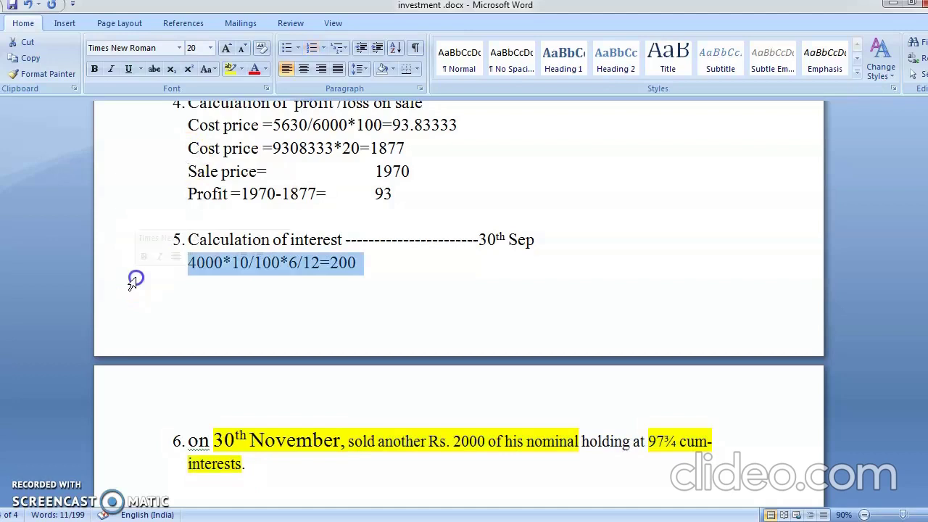
{"action": "left_click", "coordinate": [171, 420]}
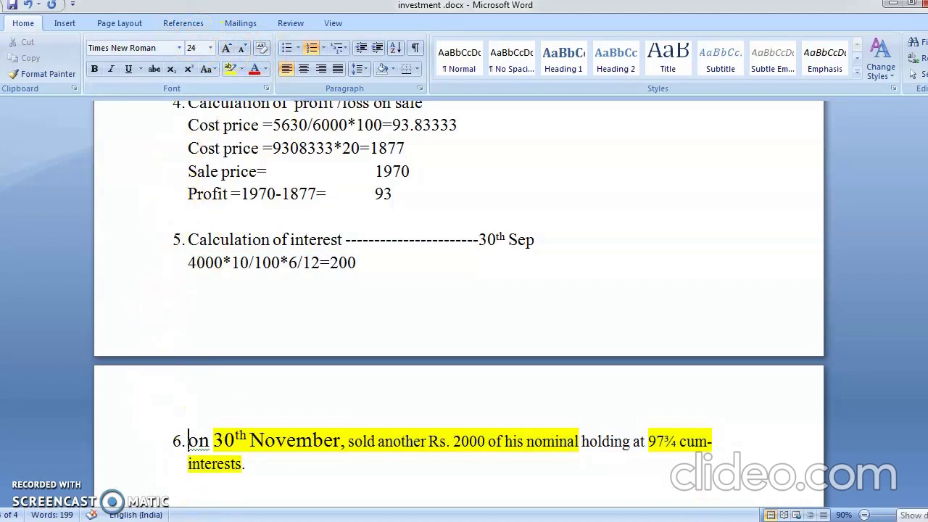
Add an unnumbered line "Face value 20*100" with the amount 2000 under the working note 6 heading
{"action": "scroll", "coordinate": [459, 297], "scroll_direction": "down", "scroll_amount": 10}
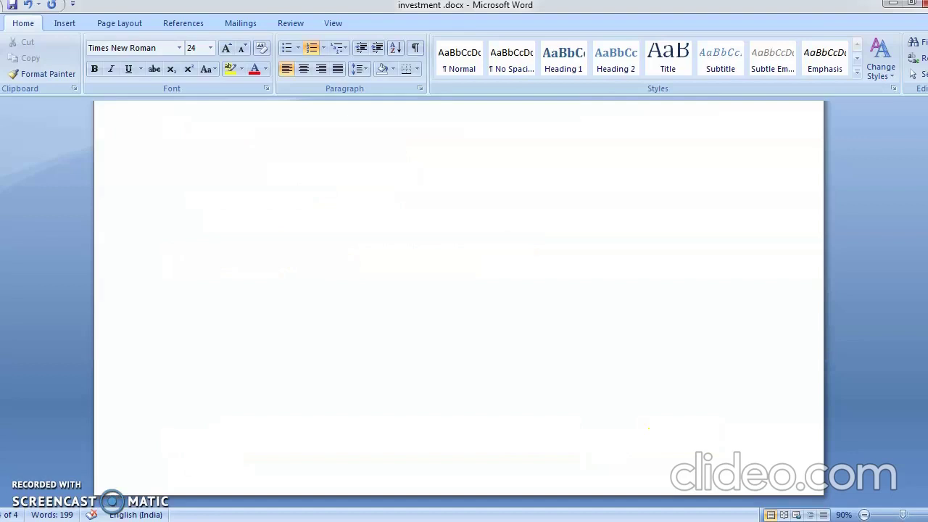
{"action": "scroll", "coordinate": [459, 298], "scroll_direction": "up", "scroll_amount": 6}
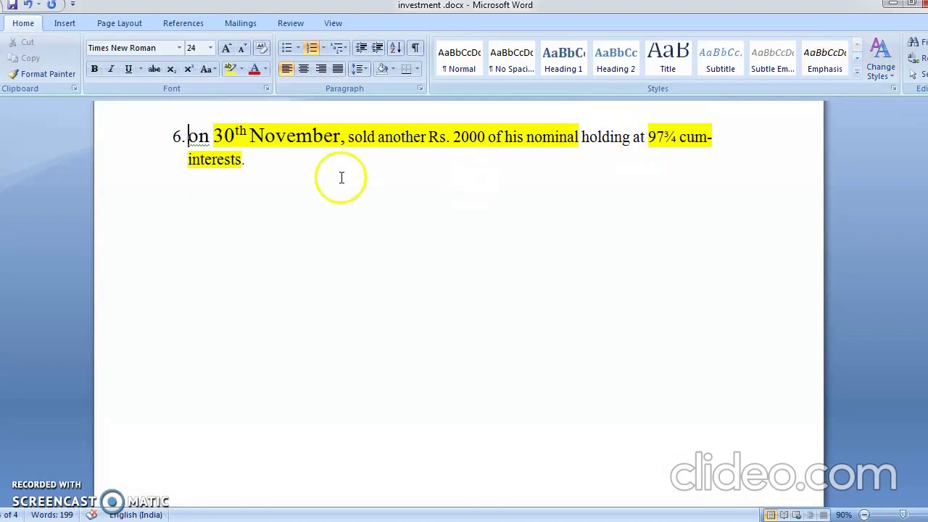
{"action": "left_click", "coordinate": [264, 170]}
{"action": "key", "text": "Return"}
{"action": "key", "text": "BackSpace"}
{"action": "type", "text": "face val"}
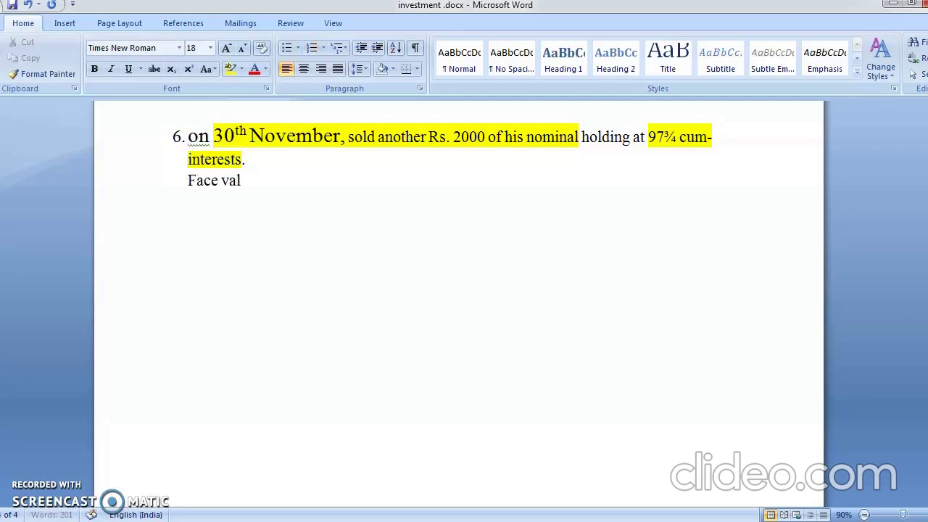
{"action": "type", "text": "ue"}
{"action": "key", "text": "Tab"}
{"action": "key", "text": "Tab"}
{"action": "type", "text": "2000"}
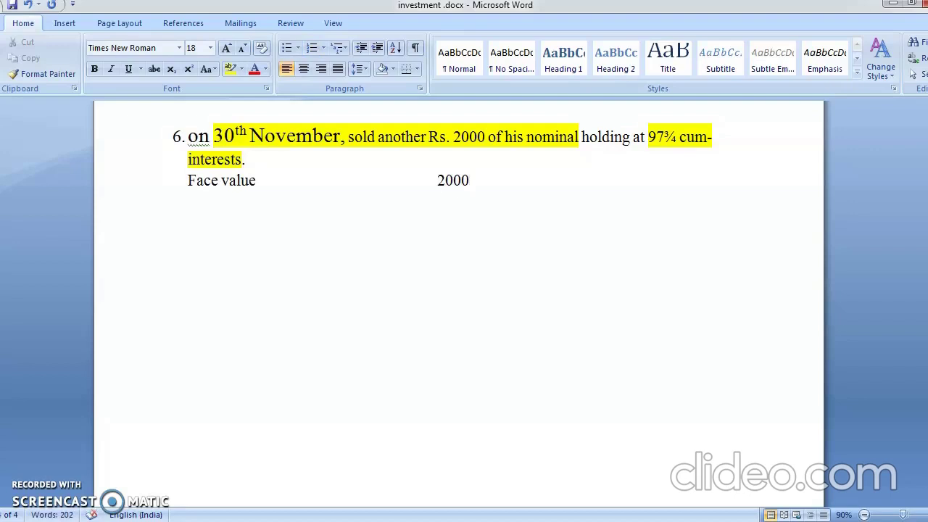
{"action": "left_click", "coordinate": [265, 183]}
{"action": "type", "text": "20*100 2000"}
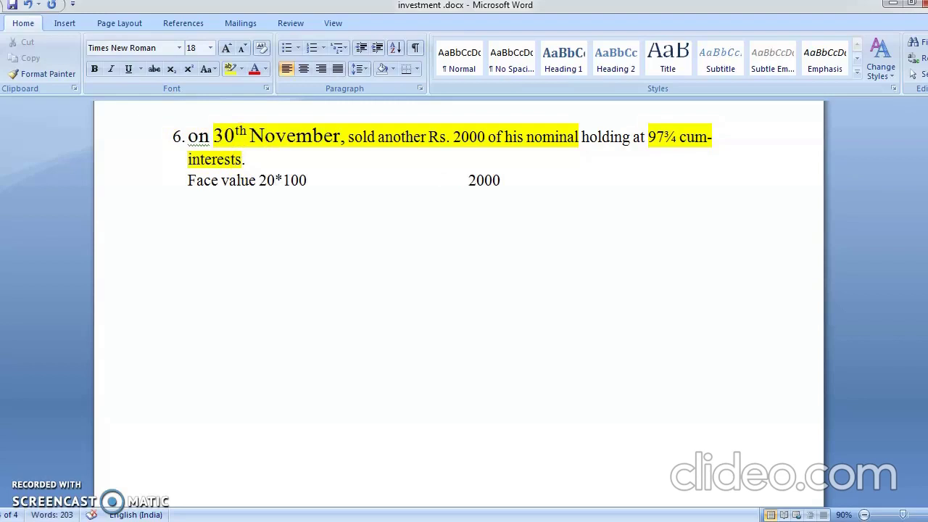
Add the line "Sale price 20*97.75" below the face value line in working note 6
{"action": "left_click", "coordinate": [508, 180]}
{"action": "key", "text": "Return"}
{"action": "type", "text": "sale "}
{"action": "type", "text": "pri"}
{"action": "type", "text": "ce "}
{"action": "type", "text": " 2"}
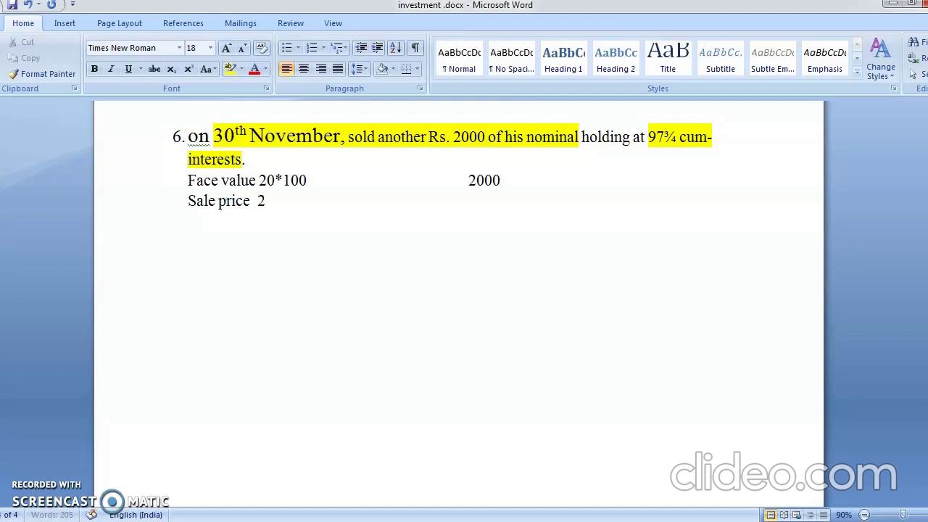
{"action": "type", "text": "0*97.75"}
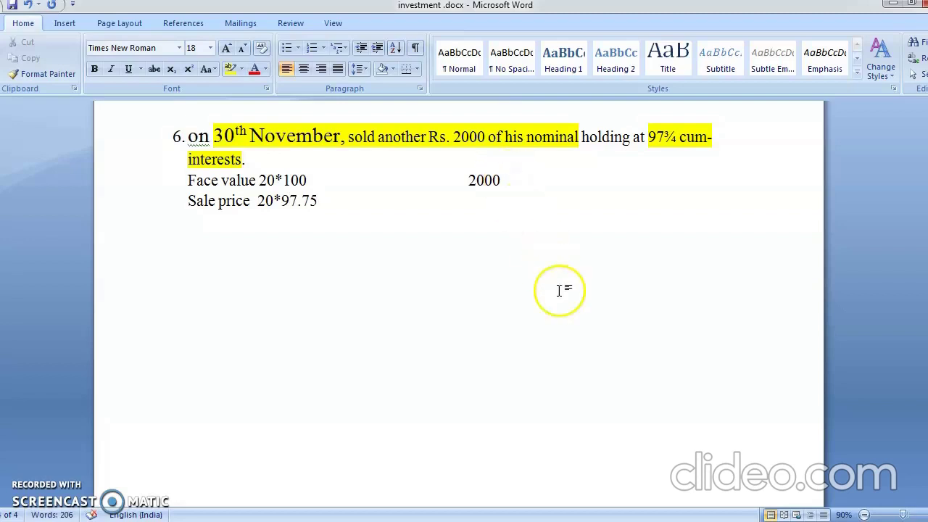
Switch to Calculator, clear the previous calculation and compute 20*97.75
{"action": "key", "text": "alt+Tab"}
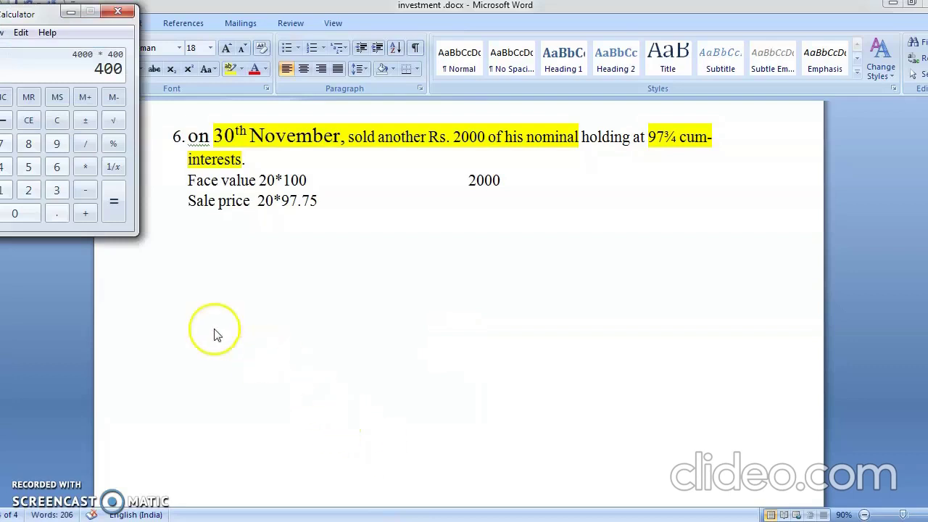
{"action": "left_click", "coordinate": [117, 202]}
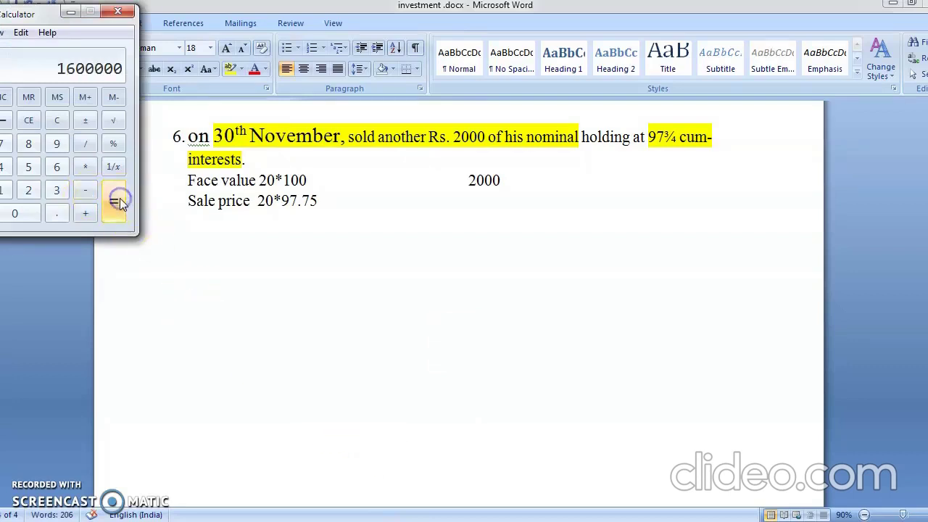
{"action": "left_click", "coordinate": [59, 121]}
{"action": "key", "text": "2"}
{"action": "key", "text": "0"}
{"action": "key", "text": "asterisk"}
{"action": "key", "text": "9"}
{"action": "key", "text": "7"}
{"action": "key", "text": "period"}
{"action": "key", "text": "7"}
{"action": "key", "text": "5"}
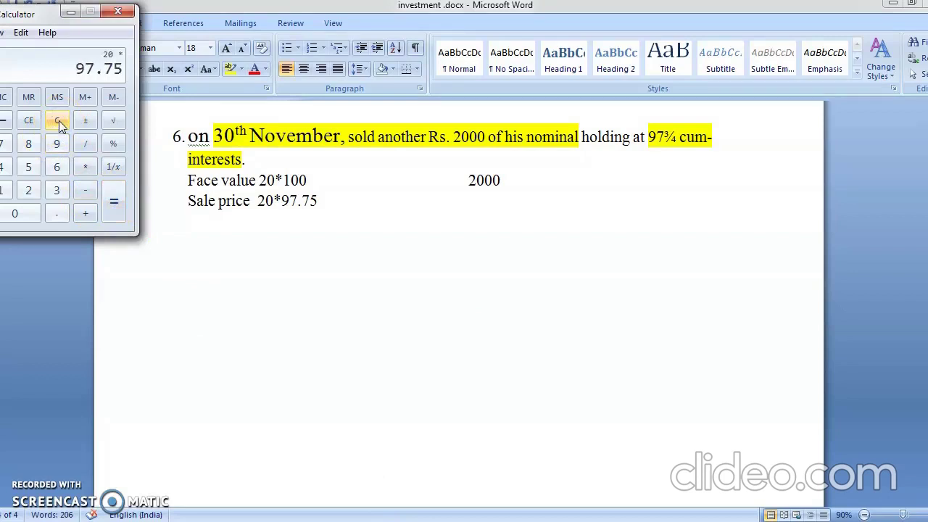
{"action": "left_click", "coordinate": [114, 201]}
Enter 1955 as the sale price amount in working note 6, aligned under the face value amount
{"action": "left_click", "coordinate": [320, 201]}
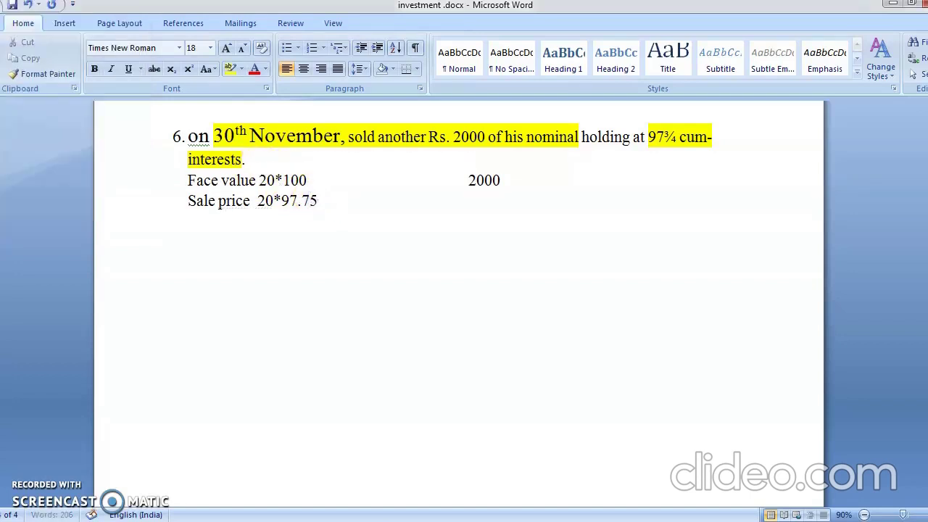
{"action": "key", "text": "Tab"}
{"action": "key", "text": "Tab"}
{"action": "key", "text": "Tab"}
{"action": "key", "text": "Tab"}
{"action": "key", "text": "Tab"}
{"action": "key", "text": "Tab"}
{"action": "type", "text": "1955"}
Add the line "Interest (Oct, Nov )" below the sale price line in working note 6
{"action": "left_click", "coordinate": [544, 134]}
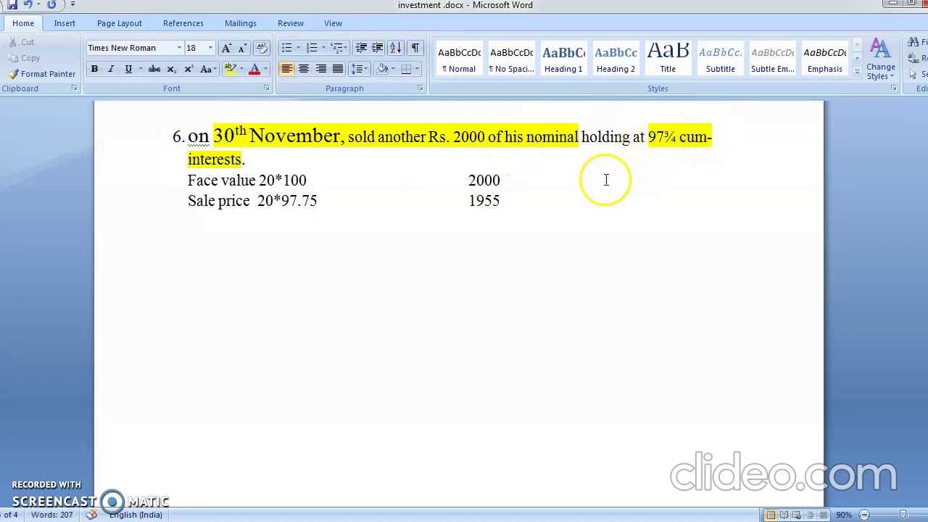
{"action": "key", "text": "Return"}
{"action": "type", "text": "interest ("}
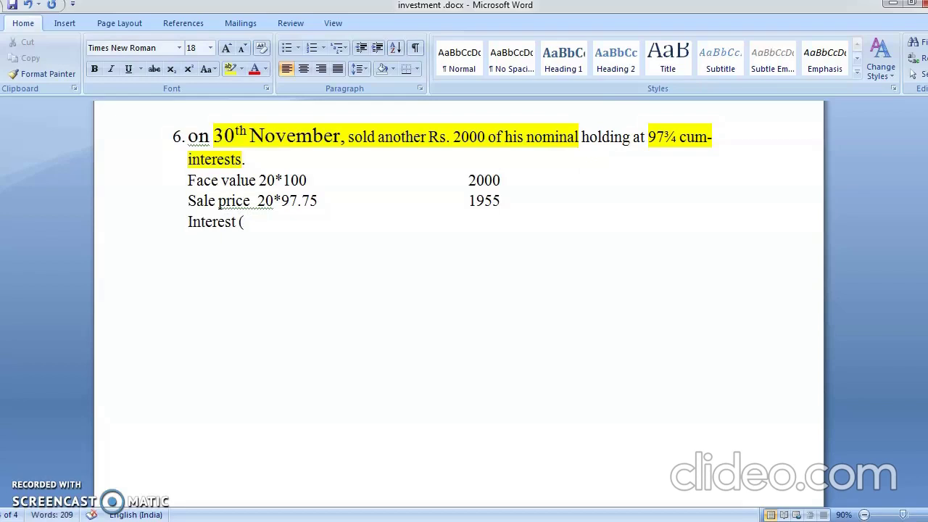
{"action": "type", "text": "Oct,"}
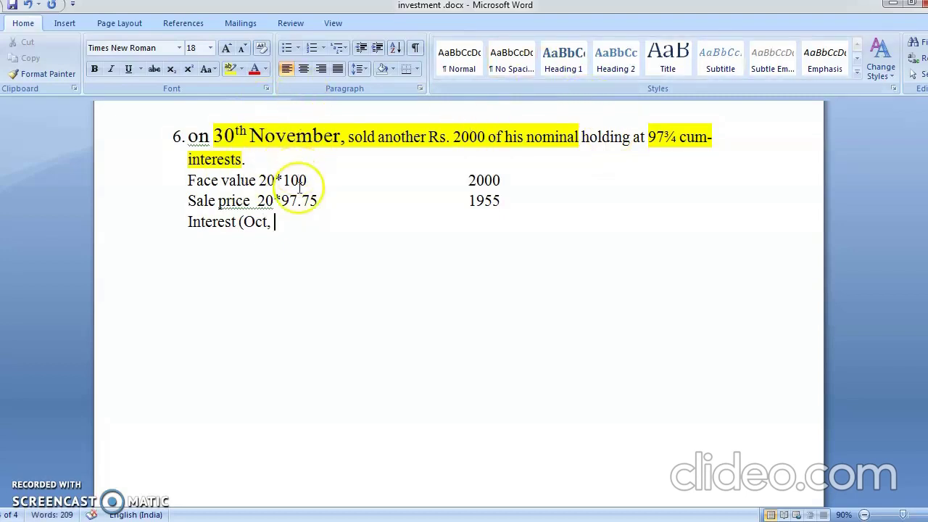
{"action": "type", "text": " No"}
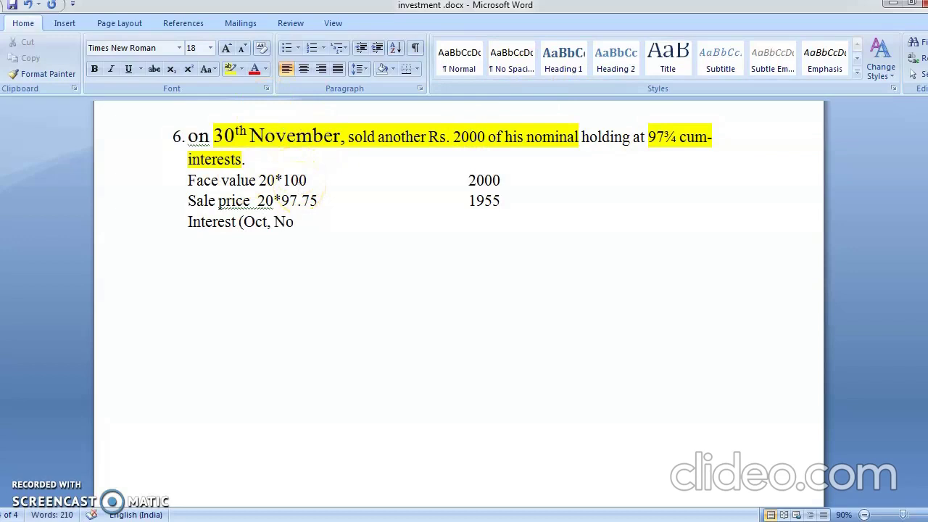
{"action": "type", "text": "v )"}
Add the interest formula "2000*10/100*2/12=" on a new line with an opening bracket aligned in the amount column
{"action": "key", "text": "Return"}
{"action": "type", "text": "2000"}
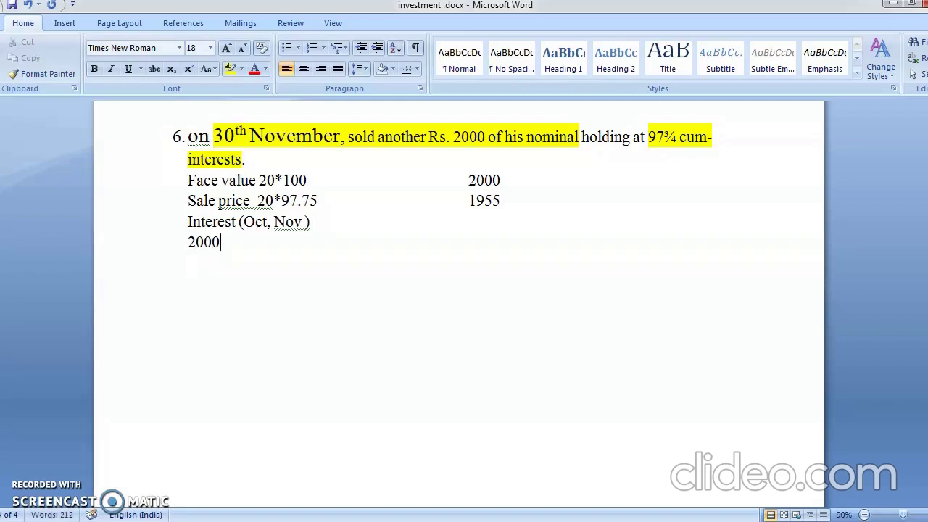
{"action": "type", "text": "*10/100*"}
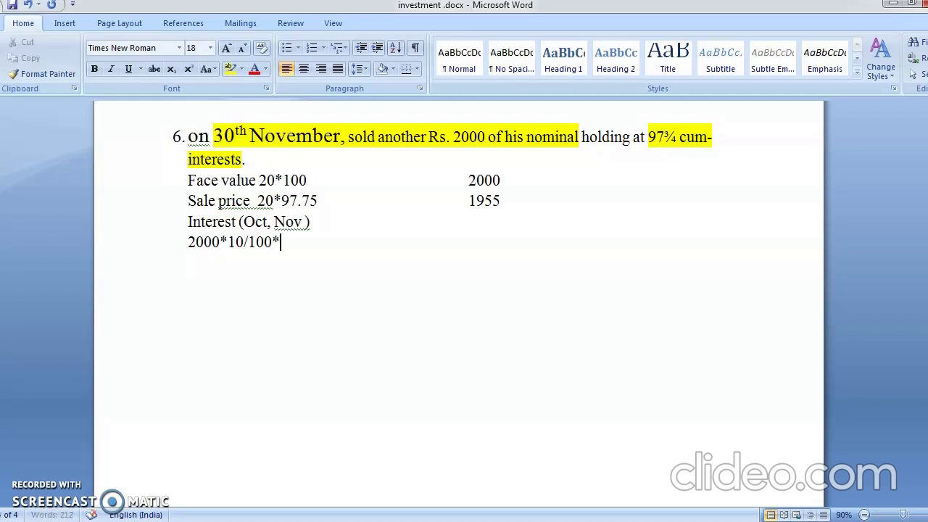
{"action": "type", "text": "2*"}
{"action": "key", "text": "BackSpace"}
{"action": "type", "text": "/12=\t9"}
{"action": "key", "text": "BackSpace"}
{"action": "type", "text": "("}
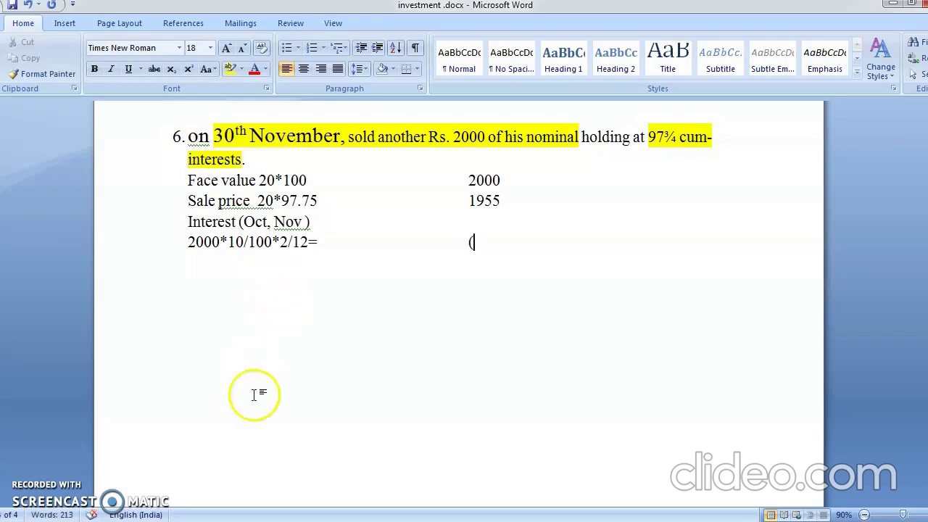
Switch to Calculator, clear the previous entry and compute 200/12*2
{"action": "key", "text": "alt+Tab"}
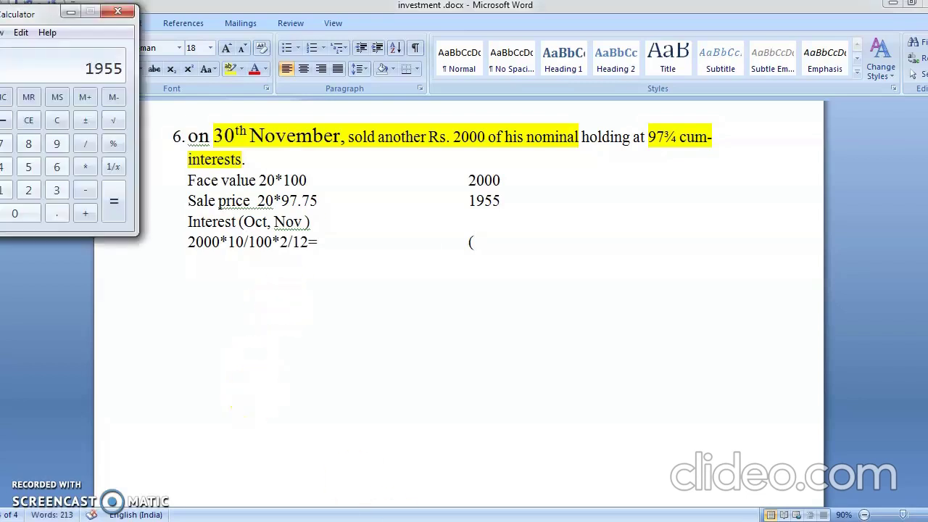
{"action": "key", "text": "2"}
{"action": "key", "text": "1"}
{"action": "key", "text": "0"}
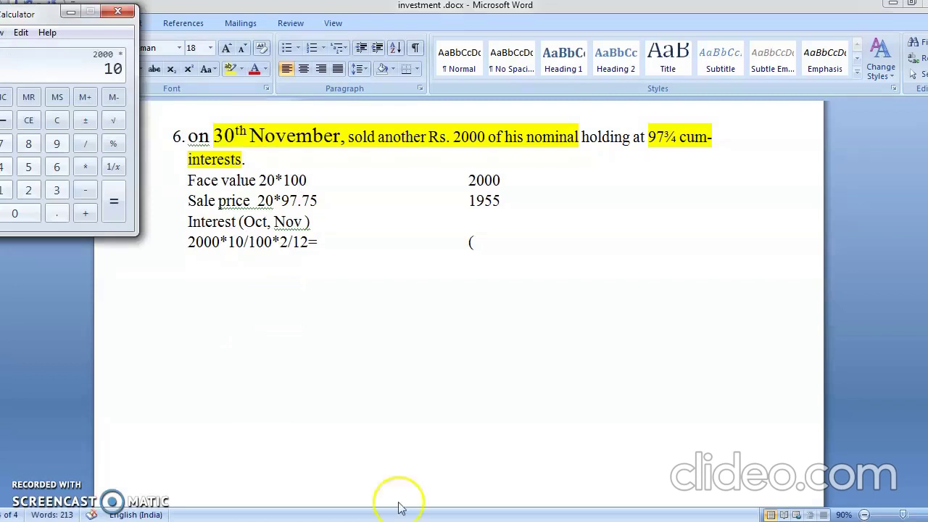
{"action": "left_click", "coordinate": [113, 143]}
{"action": "left_click", "coordinate": [63, 123]}
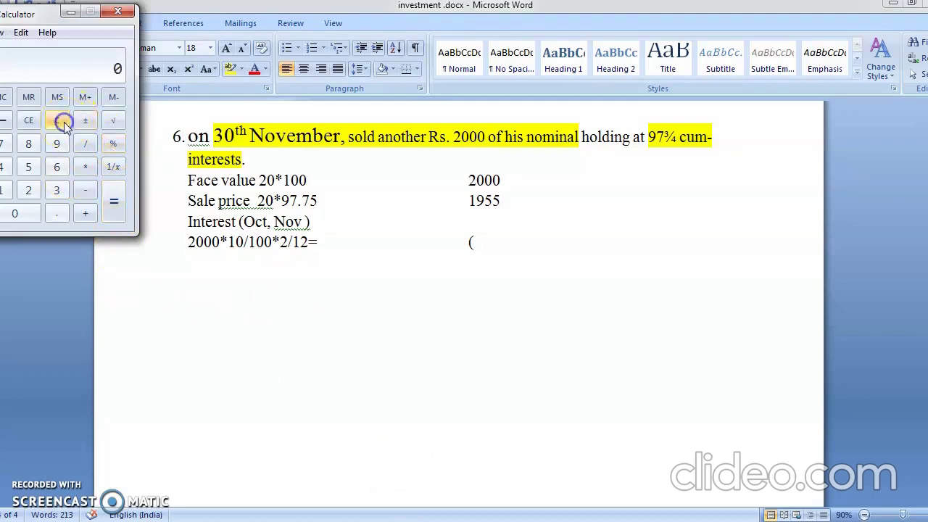
{"action": "type", "text": "200 / 12 * 2"}
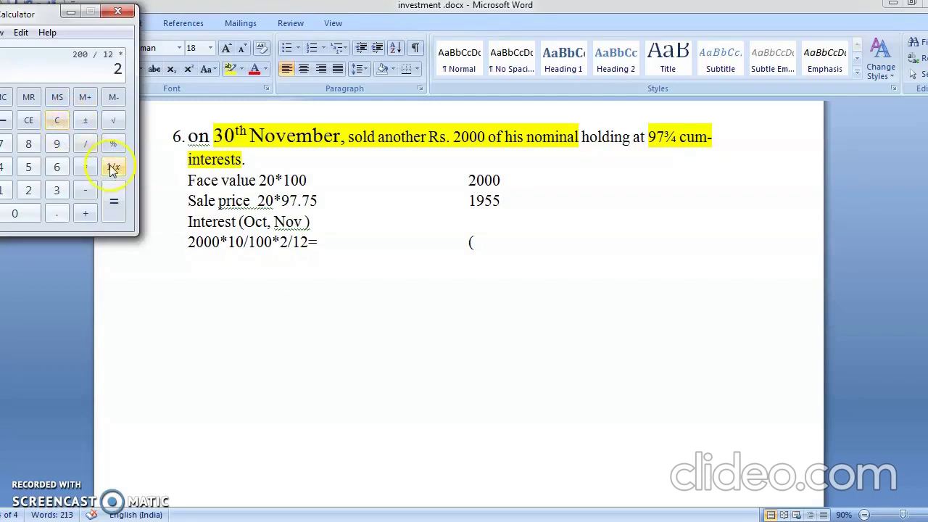
{"action": "left_click", "coordinate": [112, 196]}
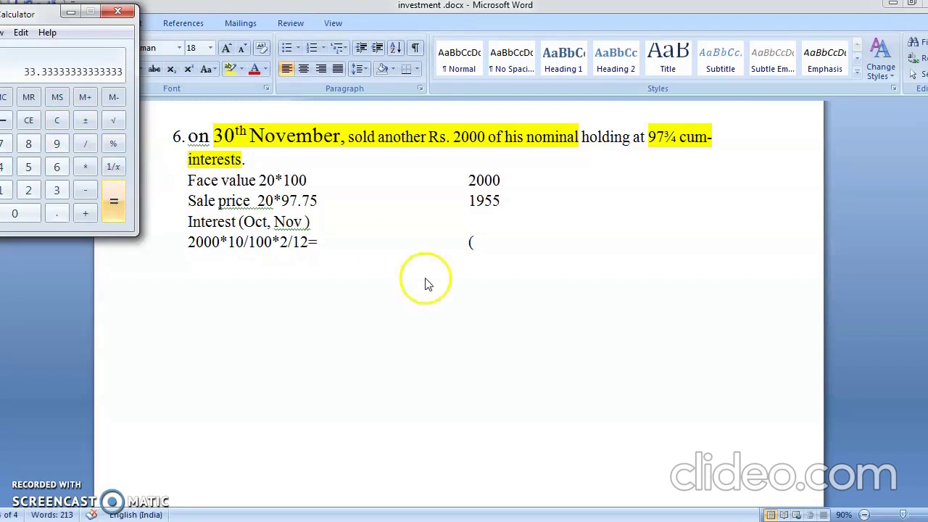
Return to the Word document and complete the bracketed interest amount in working note 6 as (33)
{"action": "left_click", "coordinate": [503, 258]}
{"action": "type", "text": "33)"}
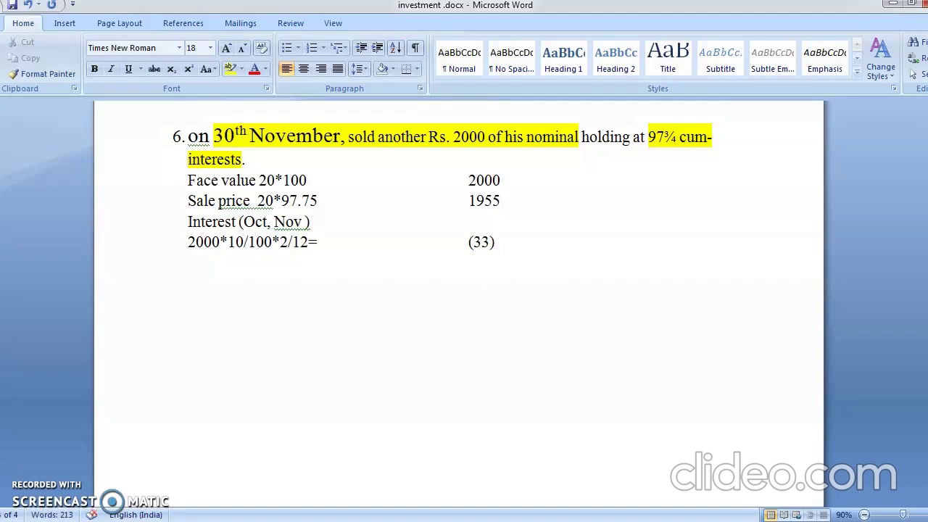
Add a dashed total line under the (33) amount and the label "Sale price" on the line below it
{"action": "type", "text": "----------------"}
{"action": "type", "text": "le pr"}
{"action": "type", "text": "ice"}
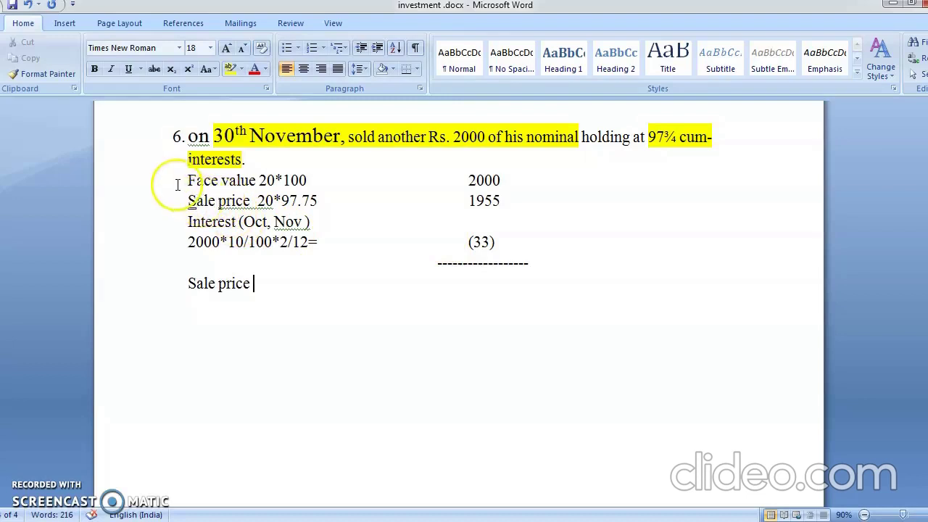
Strike through the "Sale price 20*97.75" line together with its amount 1955 in working note 6
{"action": "left_click_drag", "start_coordinate": [188, 180], "coordinate": [490, 205]}
{"action": "left_click", "coordinate": [165, 210]}
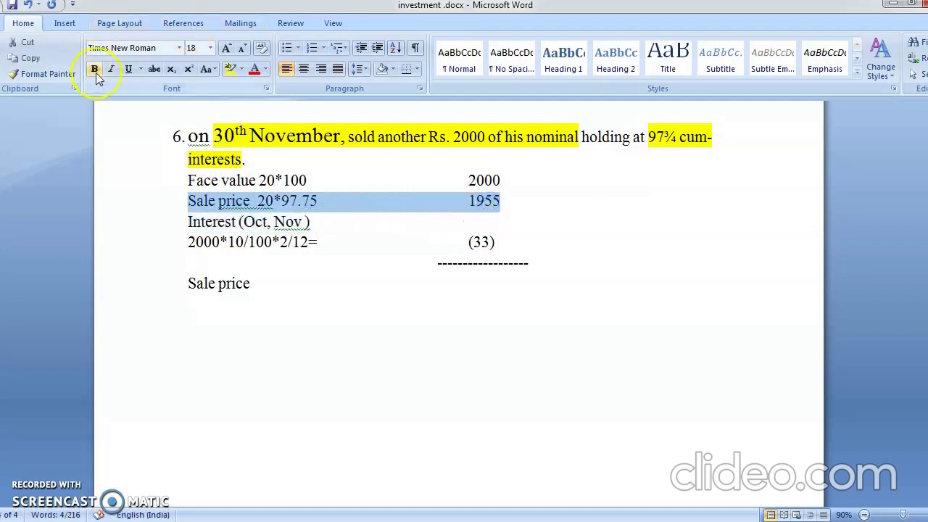
{"action": "left_click", "coordinate": [150, 72]}
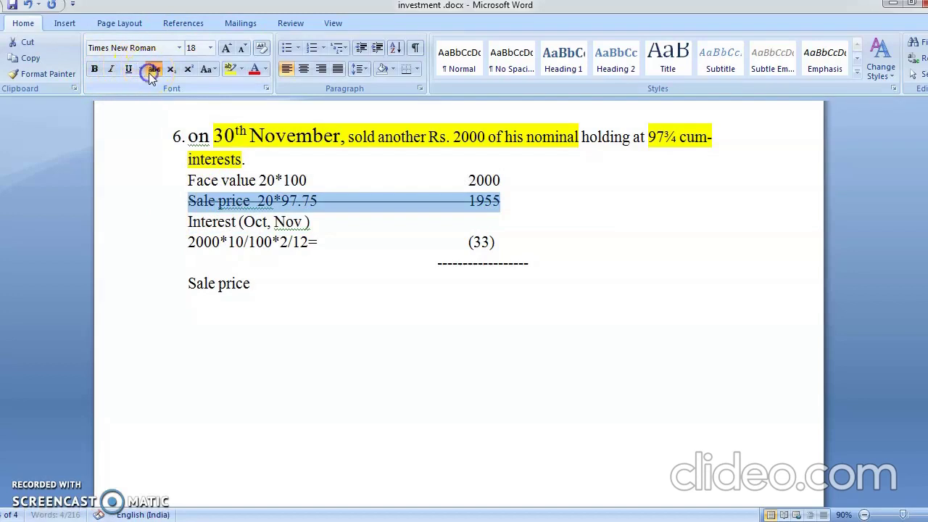
{"action": "left_click", "coordinate": [258, 382]}
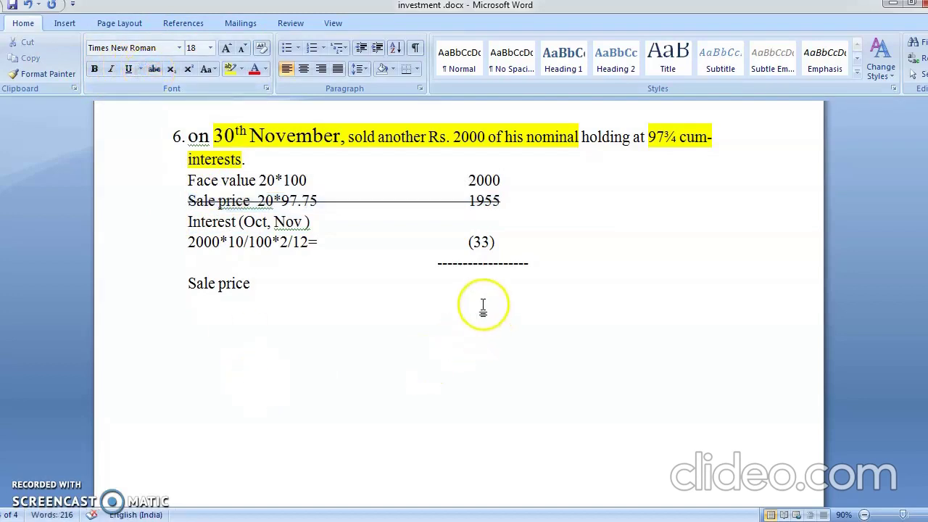
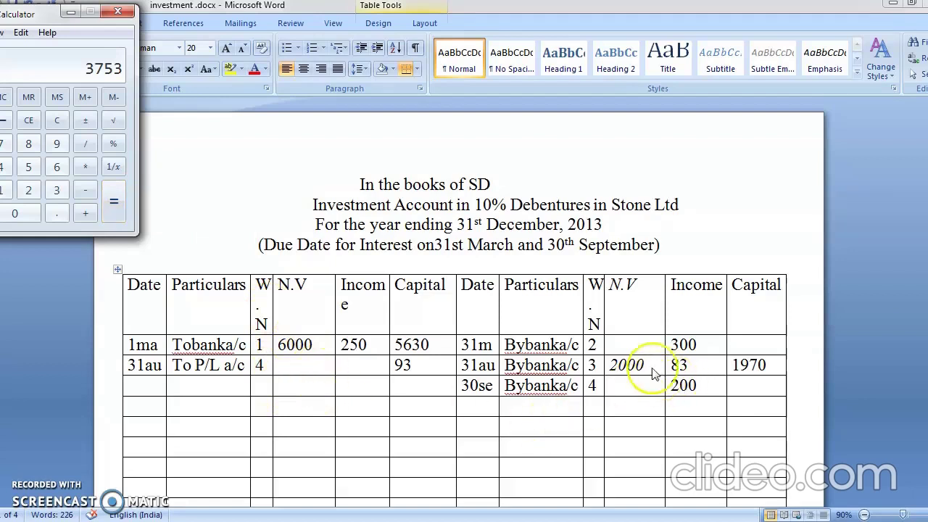
Go back to working note 7 in the Word document and complete the cost price formula with "3753/4000*100="
{"action": "left_click", "coordinate": [545, 499]}
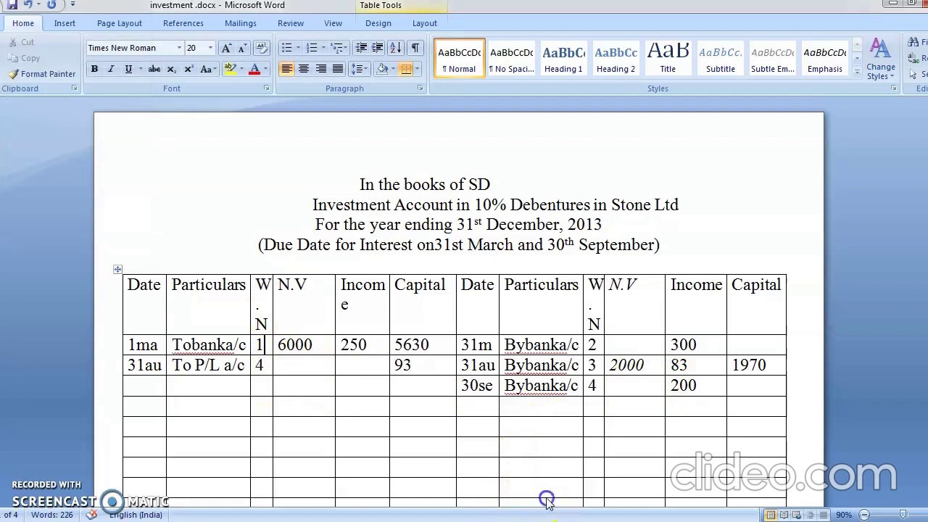
{"action": "scroll", "coordinate": [546, 498], "scroll_direction": "down", "scroll_amount": 15}
{"action": "left_click", "coordinate": [546, 498]}
{"action": "scroll", "coordinate": [546, 498], "scroll_direction": "down", "scroll_amount": 3}
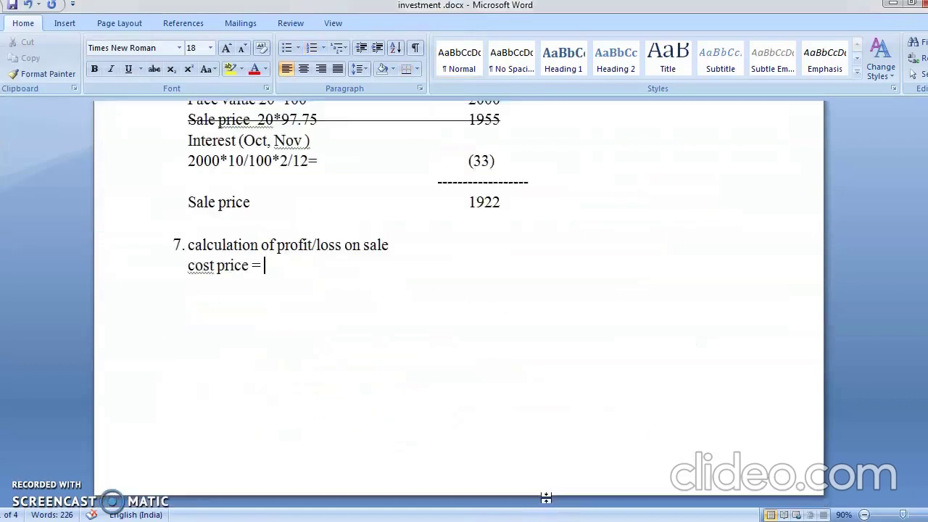
{"action": "type", "text": "375"}
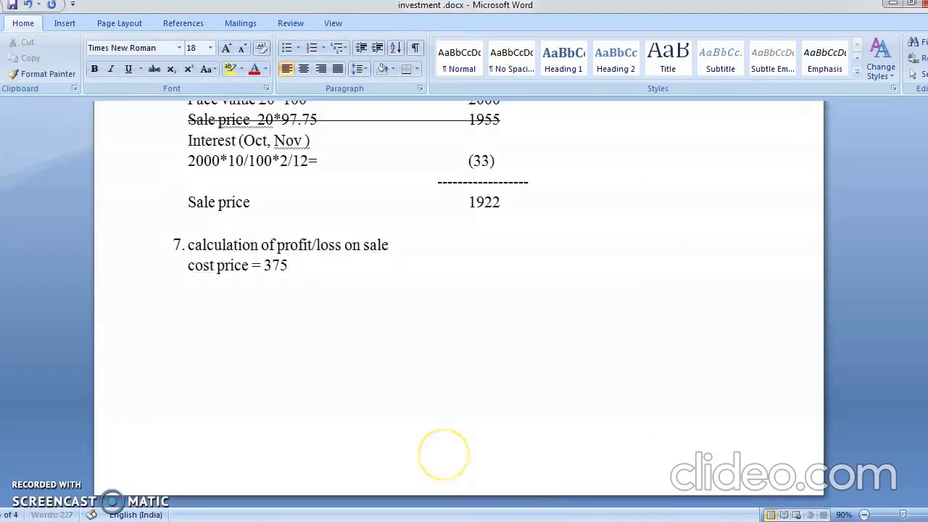
{"action": "type", "text": "3/4000*100"}
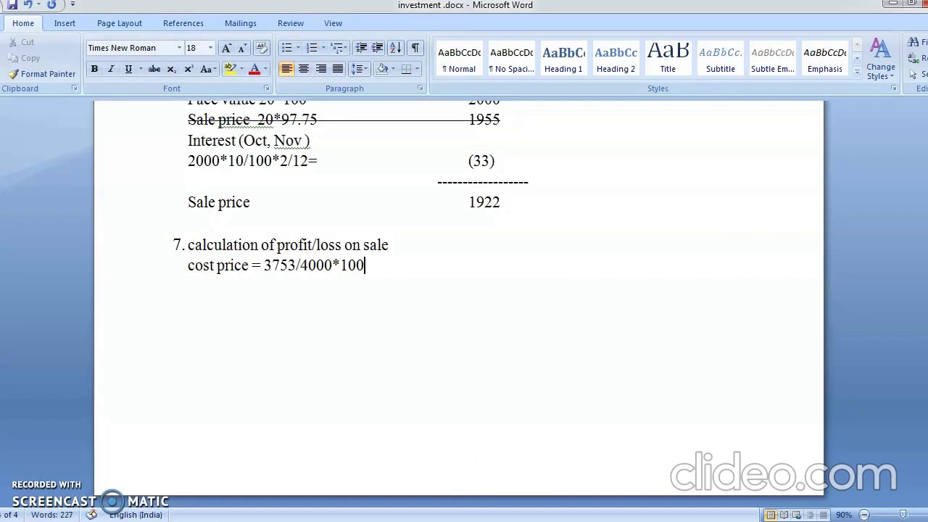
{"action": "type", "text": "="}
Switch to Calculator, divide the displayed 3753 by 4000 and multiply by 100
{"action": "key", "text": "alt+Tab"}
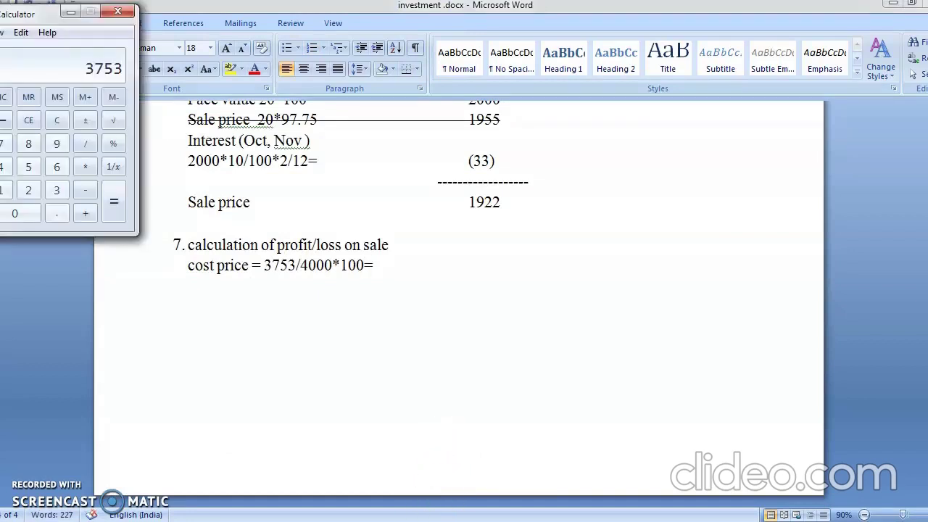
{"action": "type", "text": "/1"}
{"action": "type", "text": "4000"}
{"action": "type", "text": "*10"}
{"action": "left_click", "coordinate": [123, 208]}
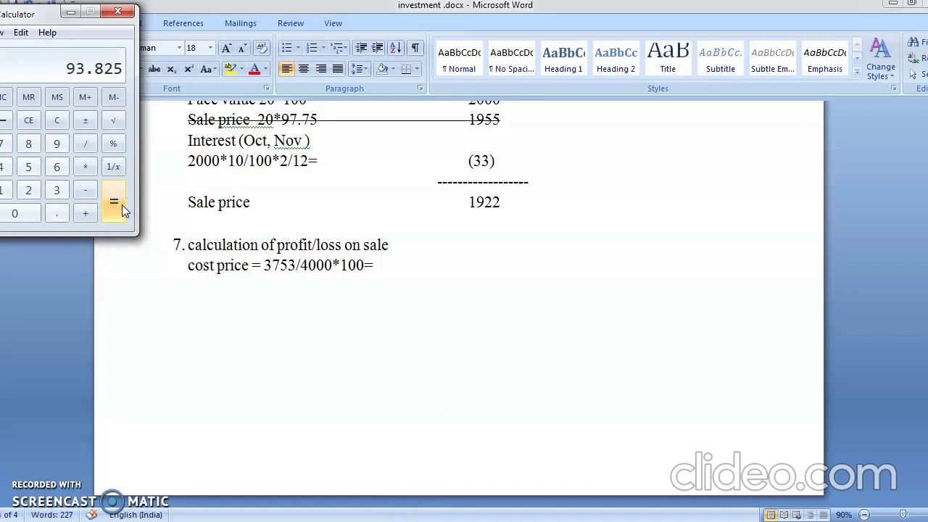
Enter 93.825 as the result of the cost price formula in working note 7 of the Word document
{"action": "left_click", "coordinate": [386, 276]}
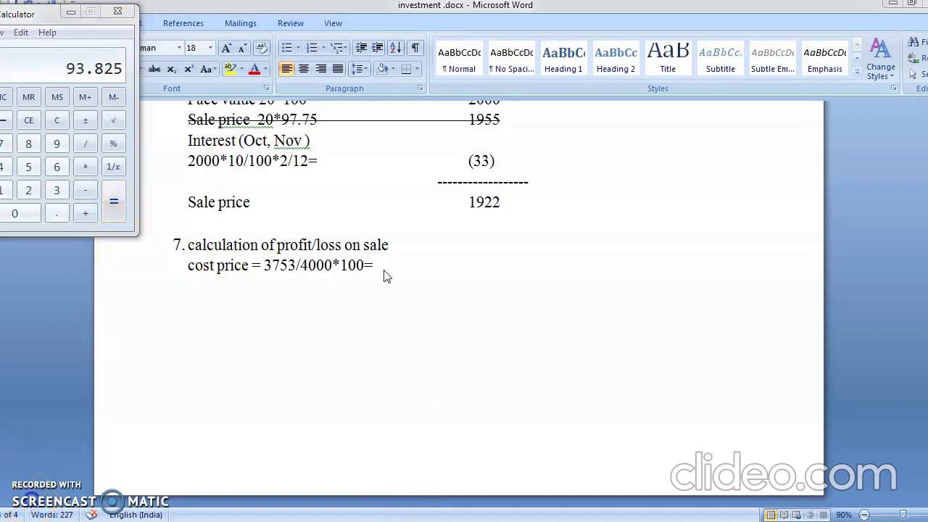
{"action": "left_click", "coordinate": [384, 266]}
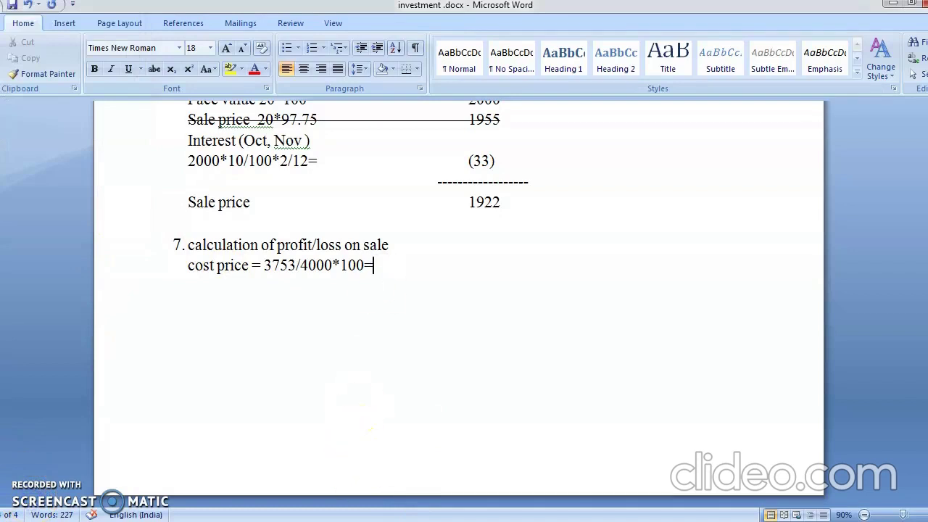
{"action": "key", "text": "alt+Tab"}
{"action": "type", "text": "93.825"}
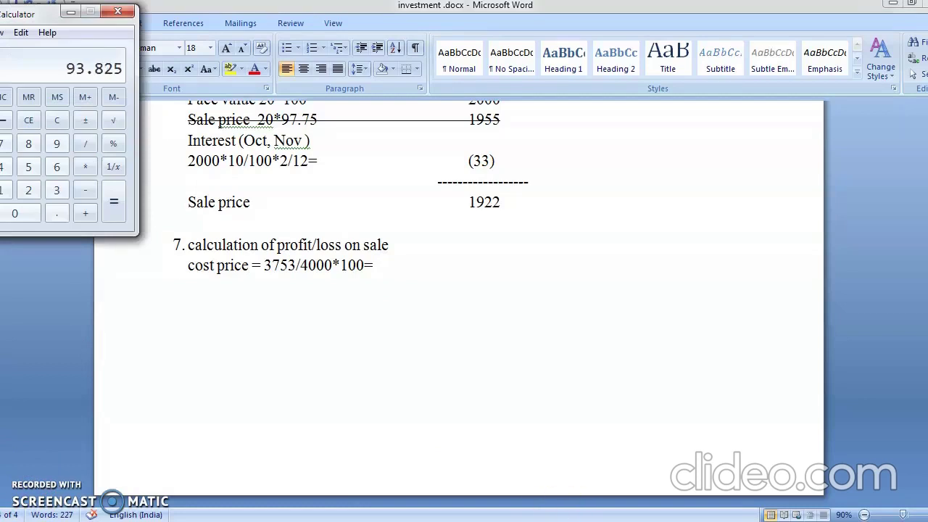
{"action": "left_click", "coordinate": [380, 271]}
{"action": "type", "text": "93.825"}
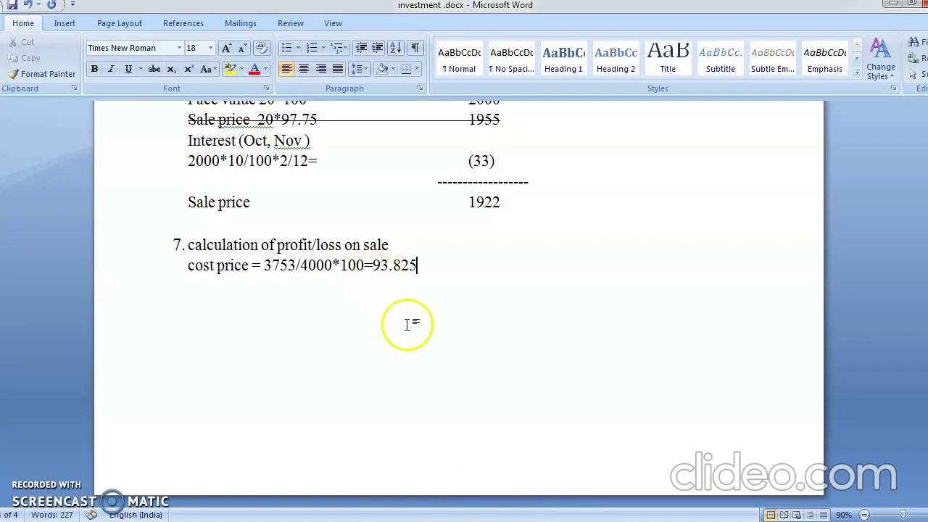
Switch to Calculator and compute 3753/4000*100 again to check the cost price
{"action": "key", "text": "alt+Tab"}
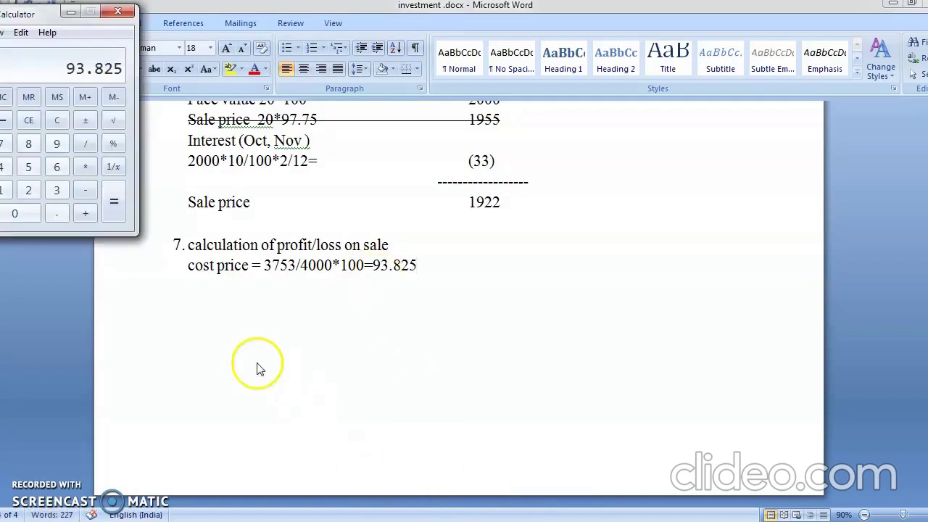
{"action": "left_click", "coordinate": [115, 211]}
{"action": "type", "text": "3753/4000"}
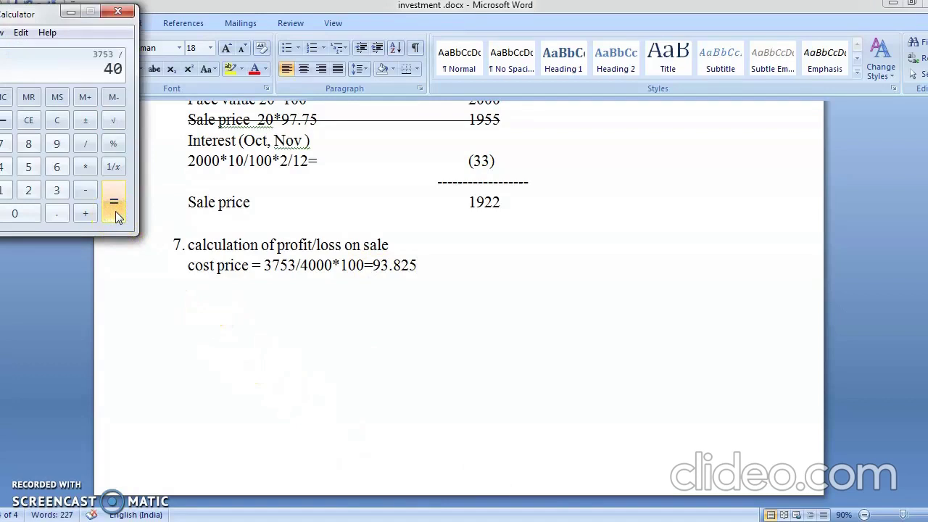
{"action": "type", "text": "*100"}
{"action": "left_click", "coordinate": [115, 211]}
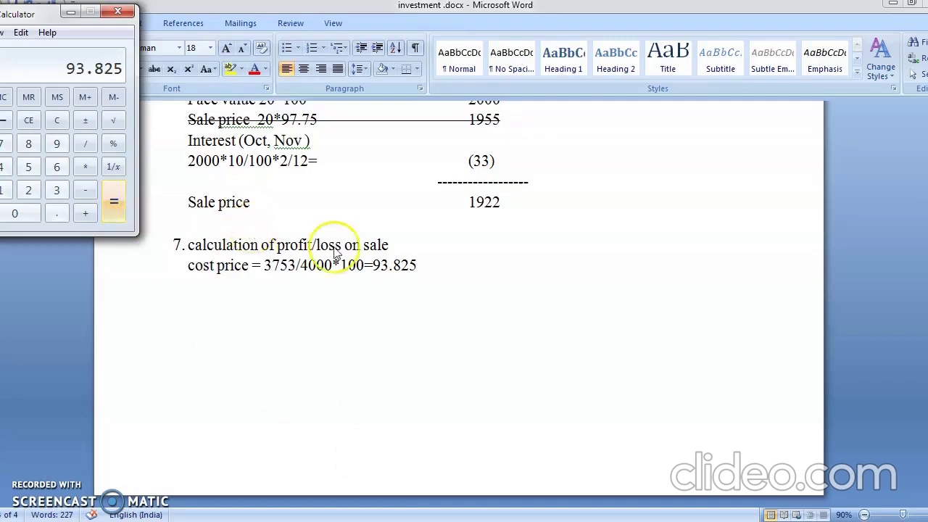
Add the line "cost price =93.825*20=" below the first cost price line in working note 7 of the Word document
{"action": "left_click", "coordinate": [432, 255]}
{"action": "key", "text": "Return"}
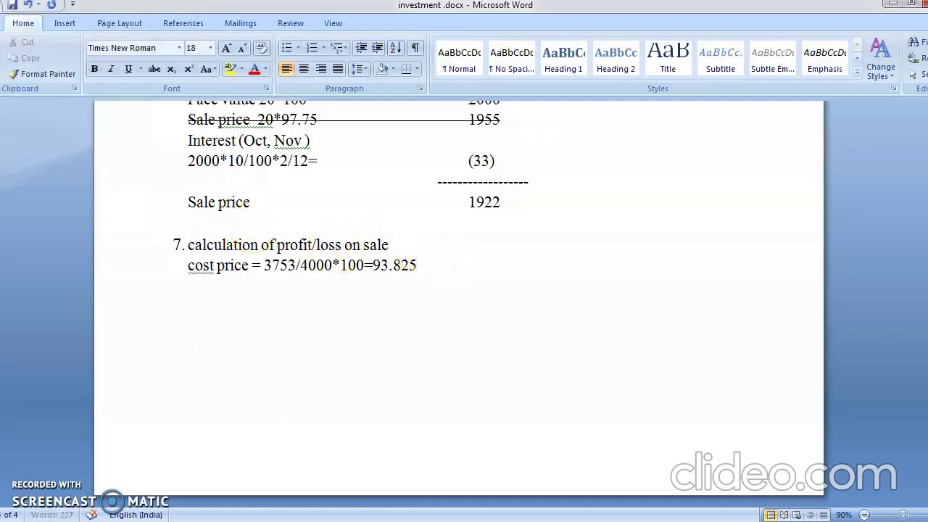
{"action": "type", "text": "cost price =93."}
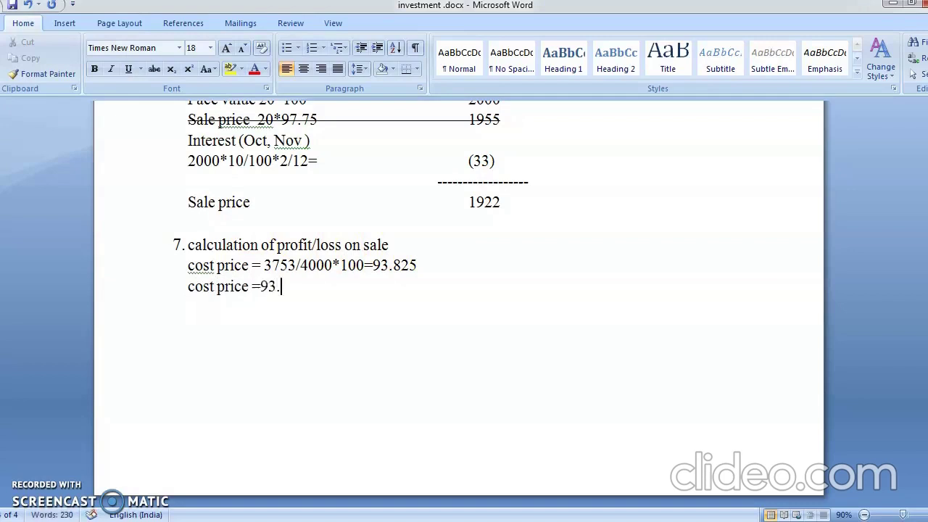
{"action": "type", "text": "825*20="}
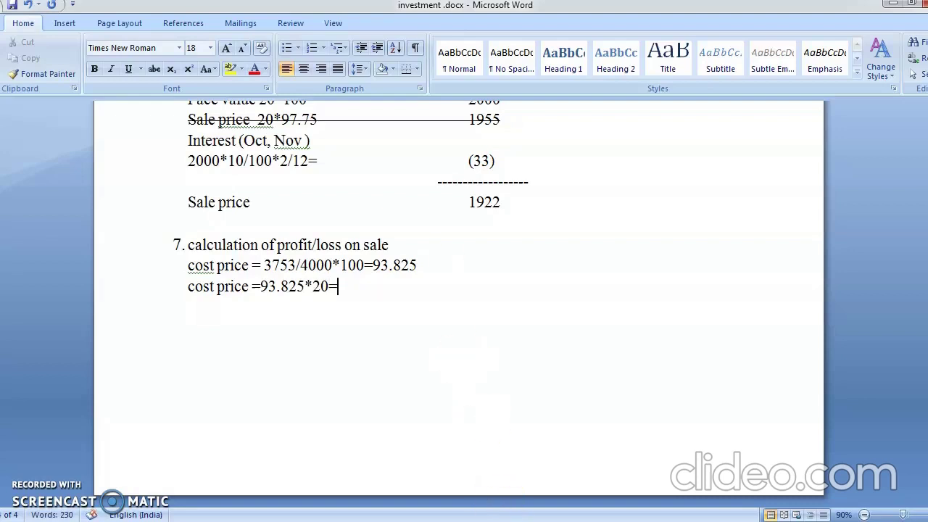
Switch to Calculator, multiply 93.825 by 20, and enter 1877 as the result of the second cost price line in the Word document
{"action": "key", "text": "alt+Tab"}
{"action": "type", "text": "20"}
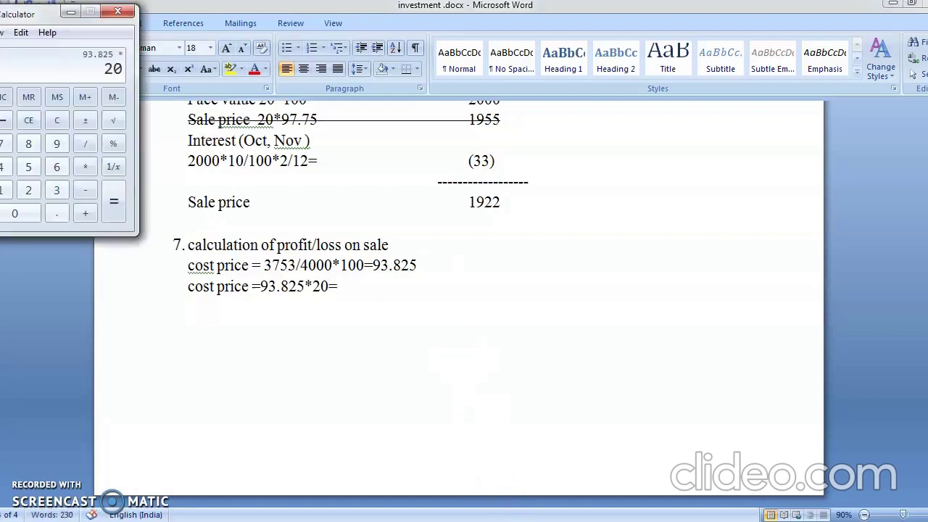
{"action": "left_click", "coordinate": [123, 213]}
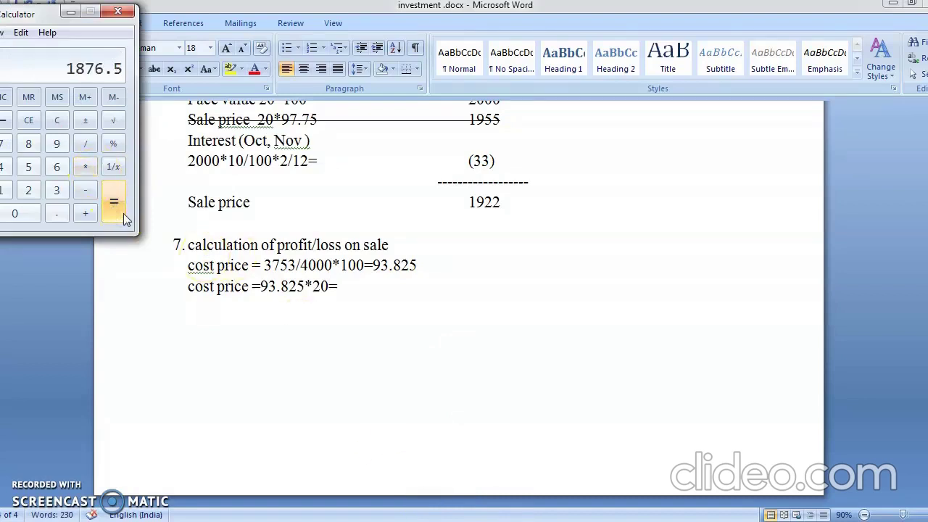
{"action": "left_click", "coordinate": [355, 294]}
{"action": "type", "text": "1877"}
Add a "sale price" line with the amount 1922 below the cost price lines in working note 7
{"action": "key", "text": "Return"}
{"action": "type", "text": "sale price"}
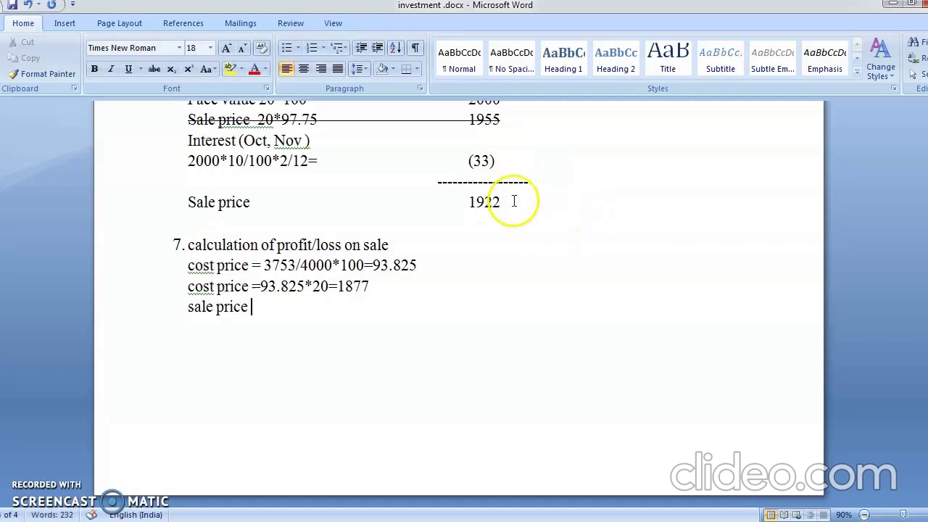
{"action": "key", "text": "Tab"}
{"action": "key", "text": "Tab"}
{"action": "key", "text": "Tab"}
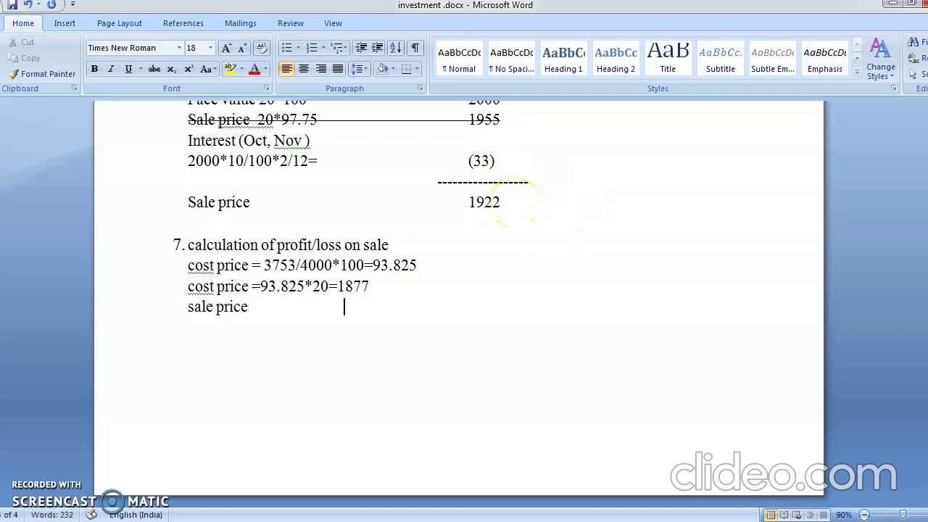
{"action": "type", "text": "1922"}
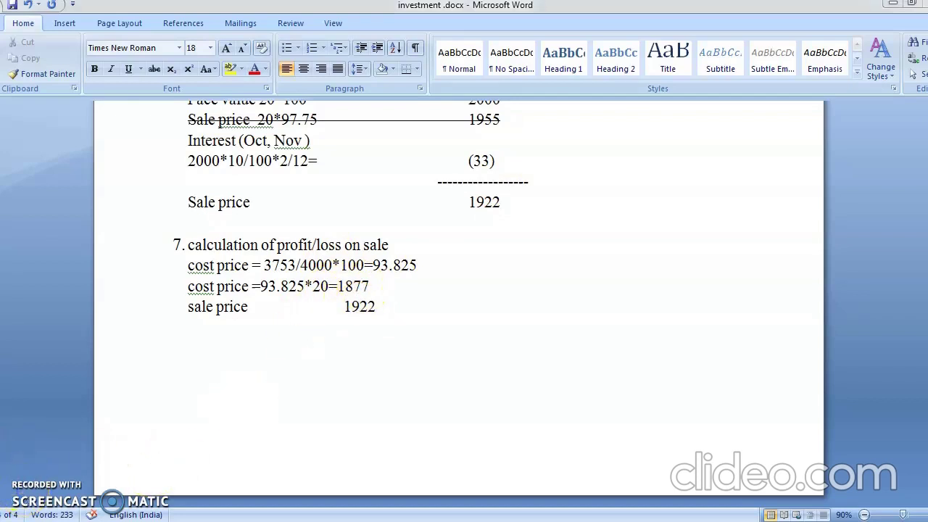
Add the line "profit=1922-1877=" below the sale price in working note 7
{"action": "key", "text": "alt+Tab"}
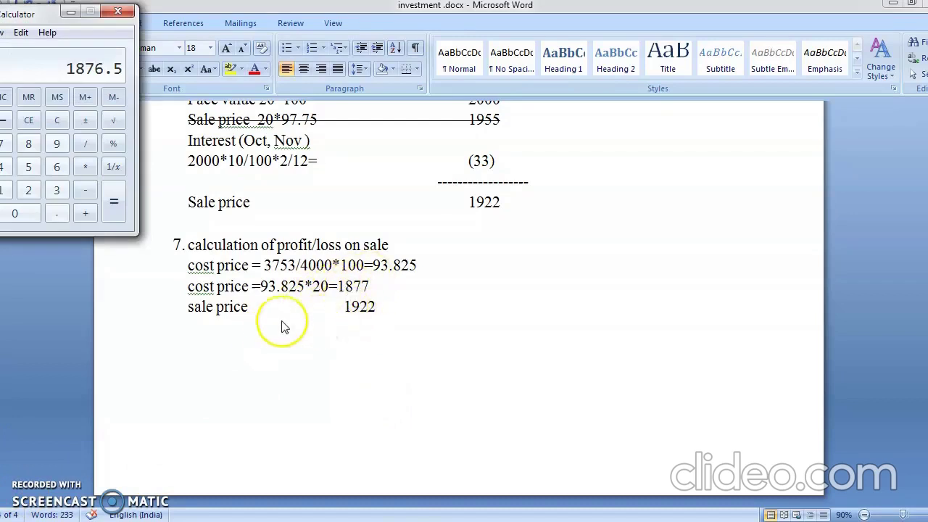
{"action": "left_click", "coordinate": [248, 340]}
{"action": "key", "text": "Return"}
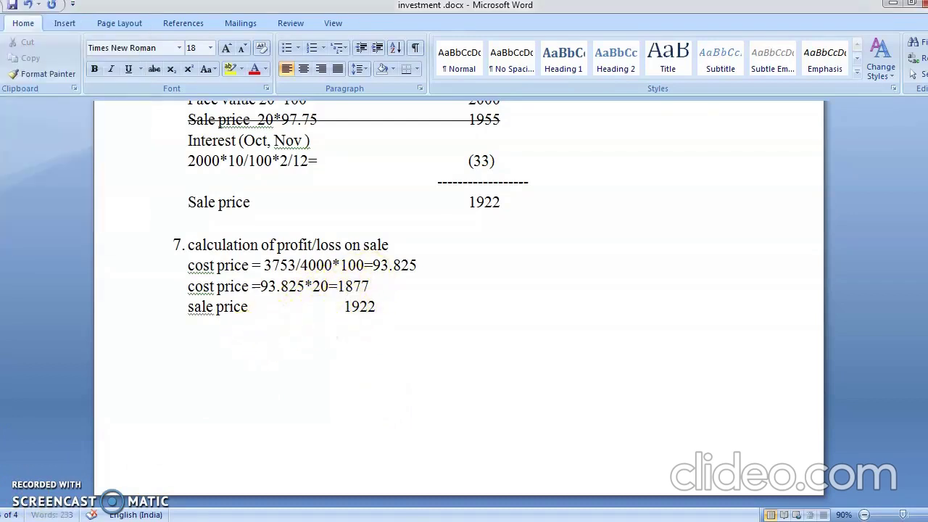
{"action": "type", "text": "profit =1922-"}
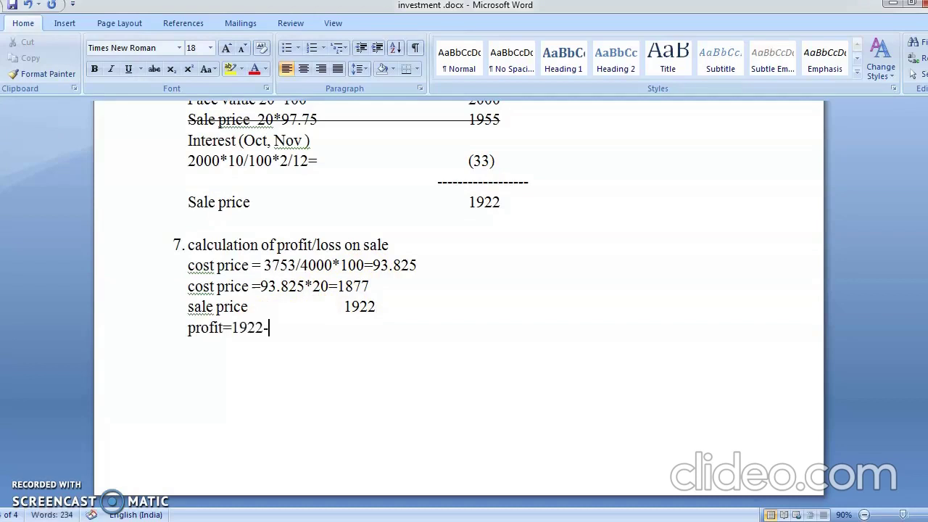
{"action": "type", "text": "1877="}
Switch to Calculator, subtract 1877 from 1922, and enter 45 as the result of the profit line in the Word document
{"action": "key", "text": "alt+Tab"}
{"action": "type", "text": "1922-"}
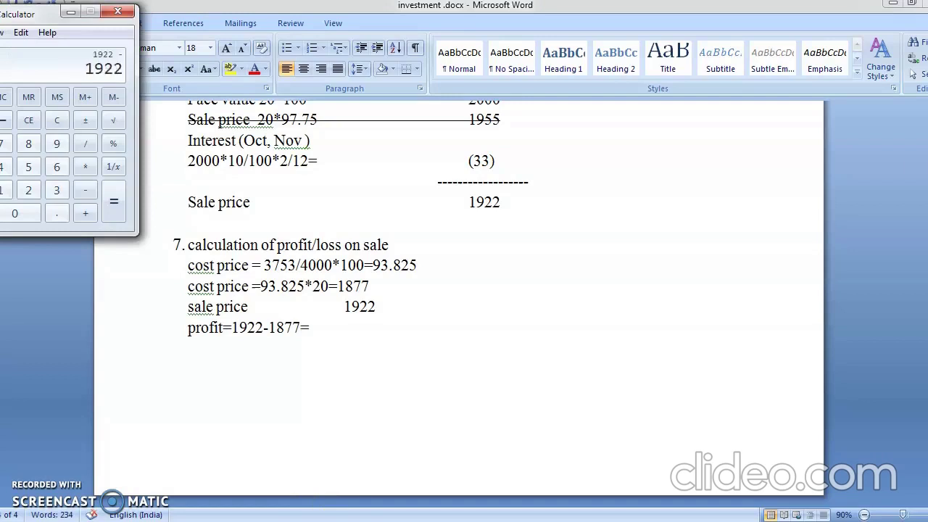
{"action": "type", "text": "1877"}
{"action": "left_click", "coordinate": [120, 216]}
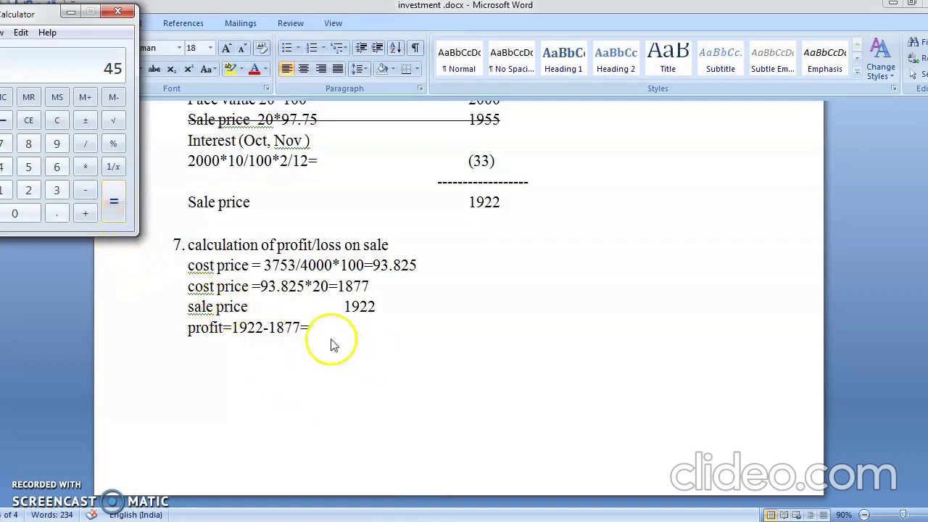
{"action": "left_click", "coordinate": [324, 319]}
{"action": "type", "text": "45"}
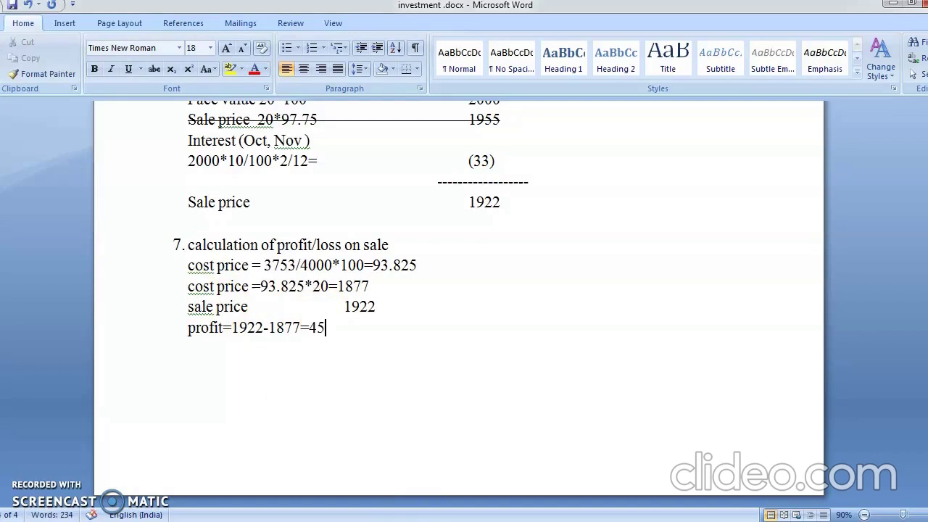
Start the fourth credit-side entry of the investment account table with date "31n" and particulars "Bybanka/c"
{"action": "scroll", "coordinate": [314, 335], "scroll_direction": "up", "scroll_amount": 6}
{"action": "scroll", "coordinate": [313, 334], "scroll_direction": "down", "scroll_amount": 4}
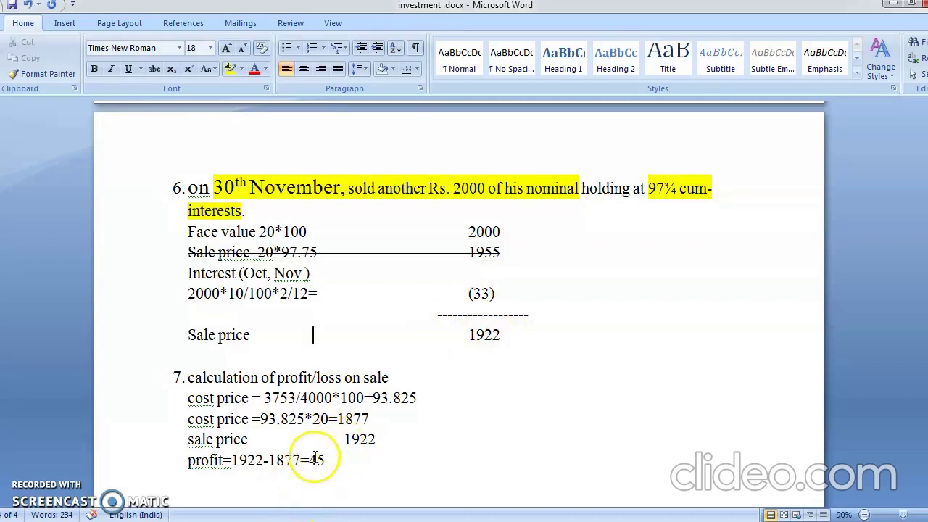
{"action": "key", "text": "shift+F5"}
{"action": "key", "text": "shift+F5"}
{"action": "key", "text": "shift+F5"}
{"action": "key", "text": "shift+F5"}
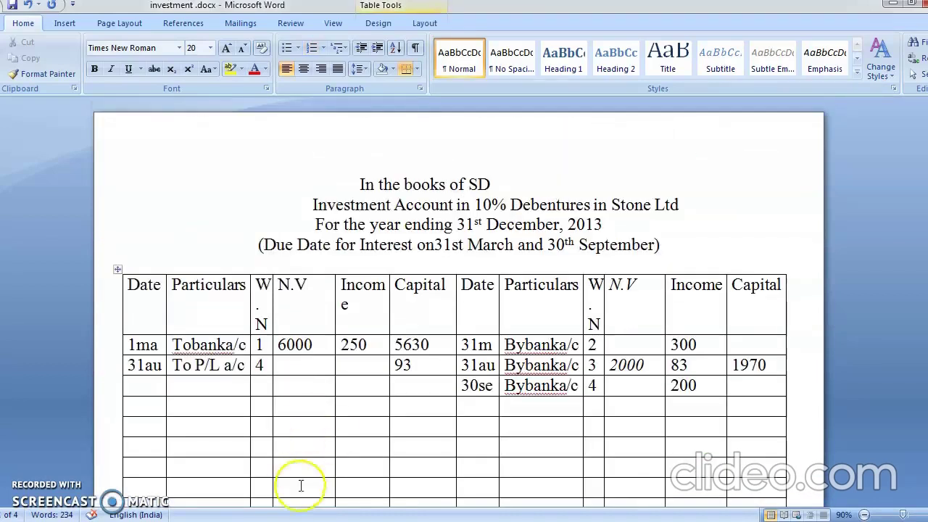
{"action": "left_click", "coordinate": [472, 403]}
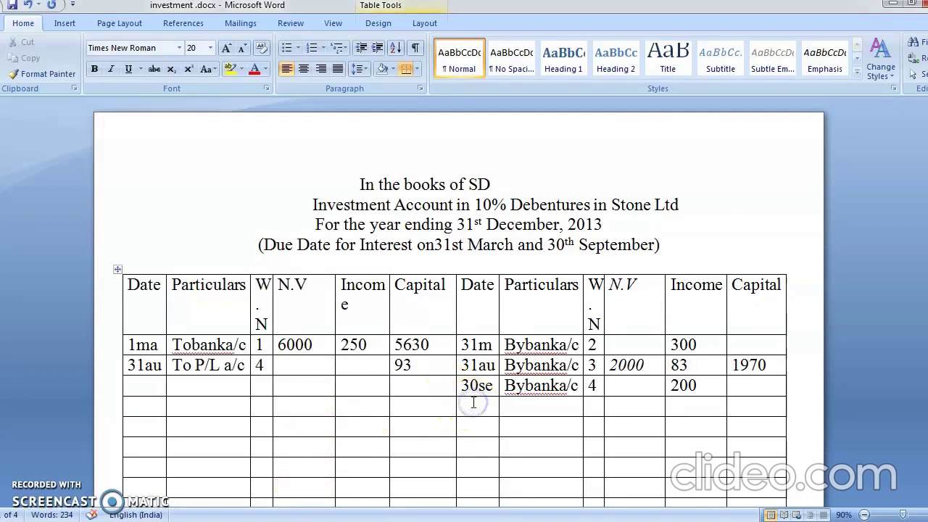
{"action": "type", "text": "31no"}
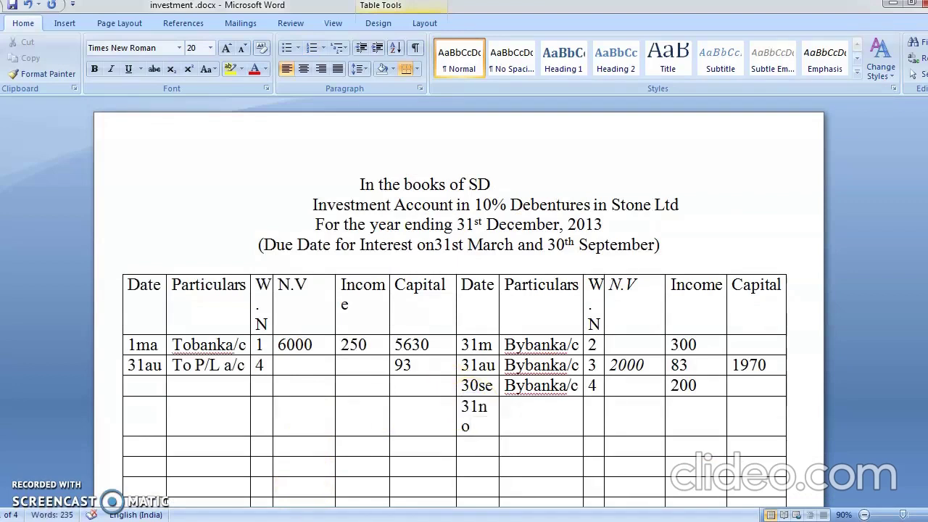
{"action": "key", "text": "BackSpace"}
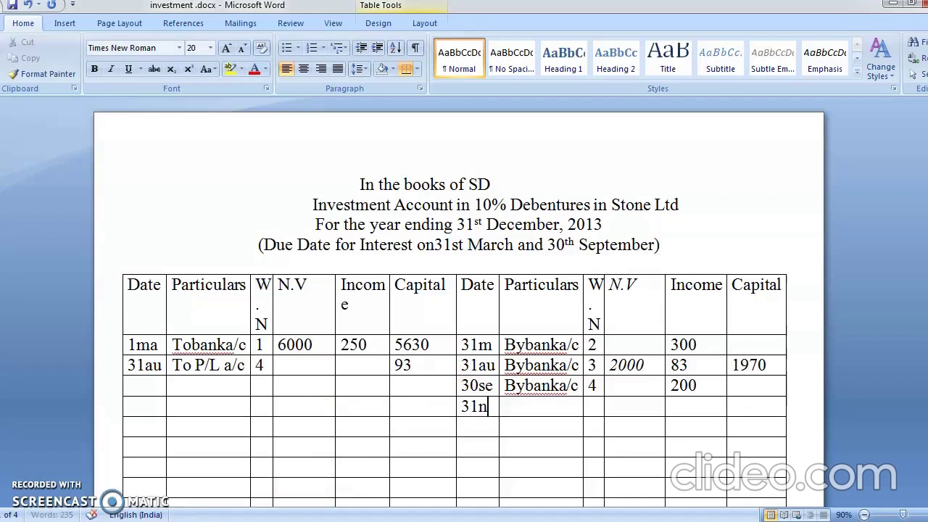
{"action": "key", "text": "Tab"}
{"action": "type", "text": "bybanka/"}
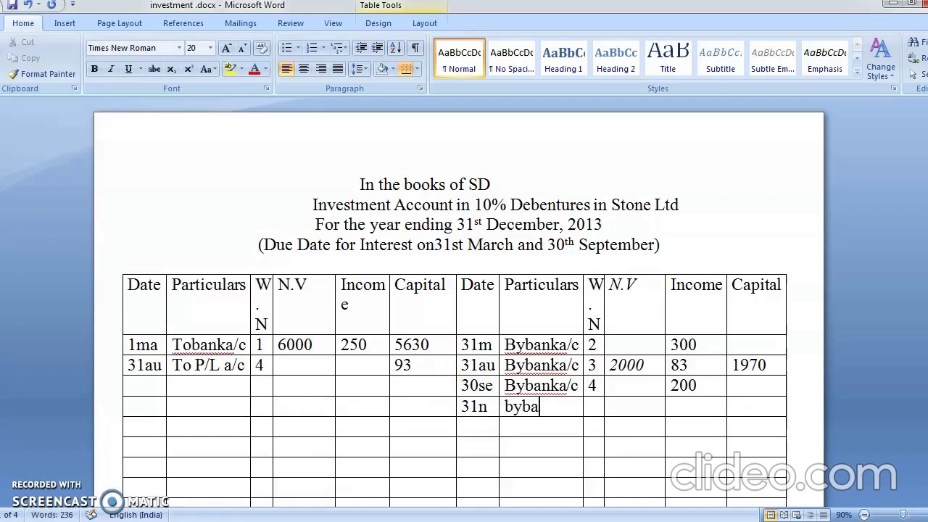
{"action": "type", "text": "c"}
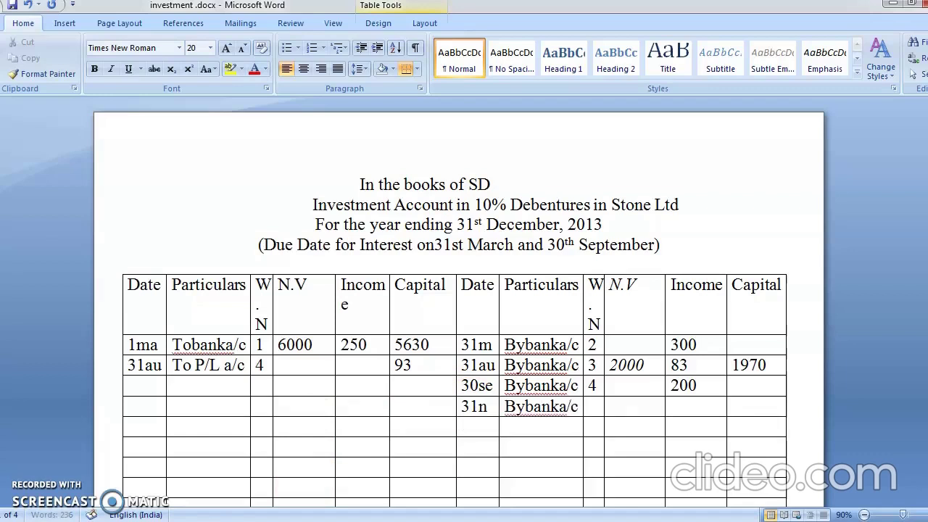
Fill the credit-side 31n bank entry with W.N 5, N.V 2000, Income 33 and Capital 1922
{"action": "key", "text": "Tab"}
{"action": "type", "text": "5"}
{"action": "key", "text": "Tab"}
{"action": "type", "text": "2000"}
{"action": "key", "text": "Tab"}
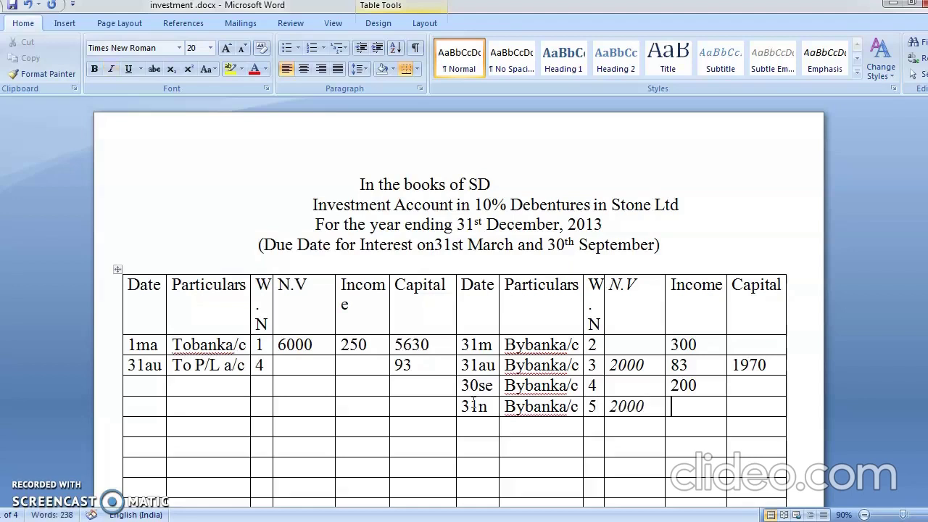
{"action": "type", "text": "33"}
{"action": "key", "text": "Tab"}
{"action": "type", "text": "1922"}
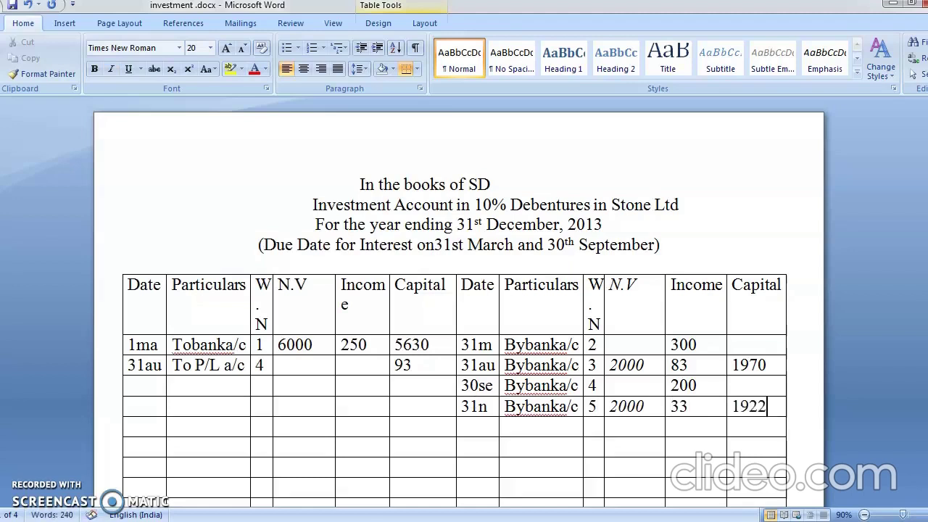
Add the debit-side entry "31n" "To P/L a/c" with W.N 6 and Capital 45 below the 31au profit entry
{"action": "left_click", "coordinate": [138, 388]}
{"action": "type", "text": "31n"}
{"action": "key", "text": "Tab"}
{"action": "type", "text": "To P/L a"}
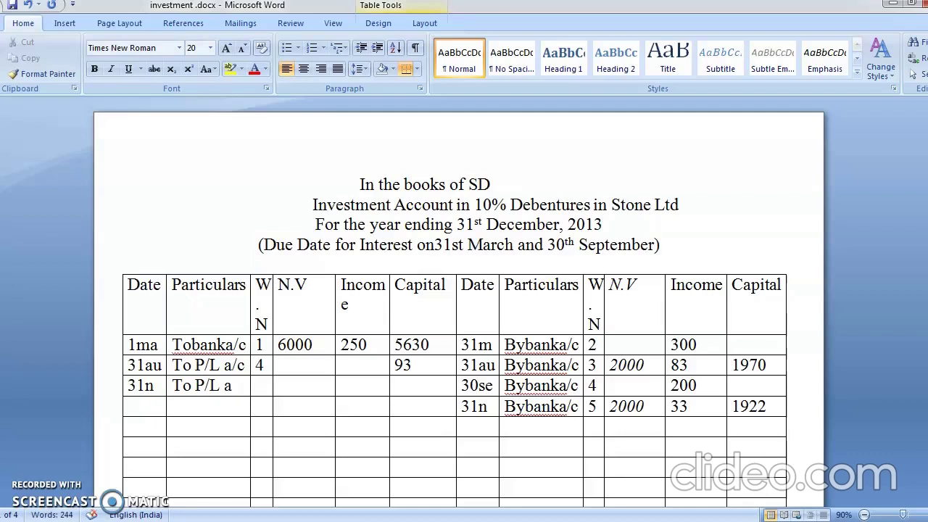
{"action": "type", "text": "/c0"}
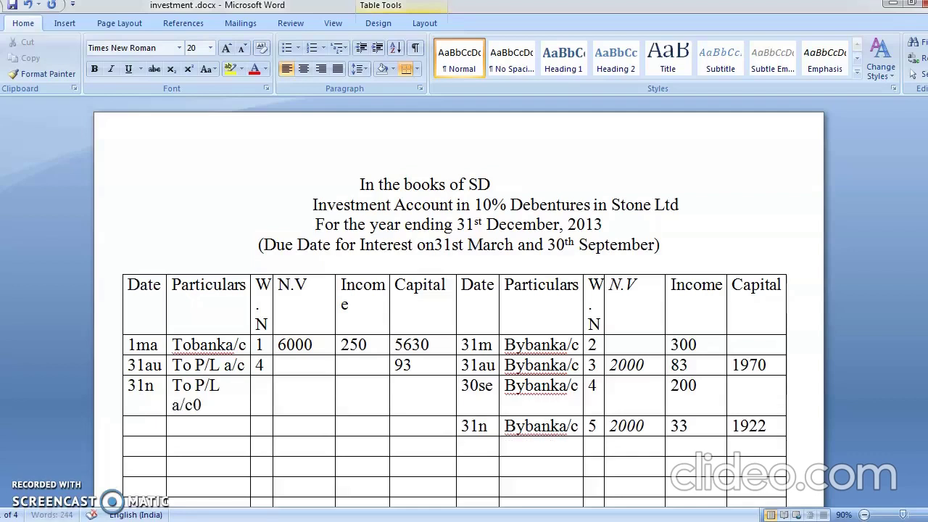
{"action": "key", "text": "BackSpace"}
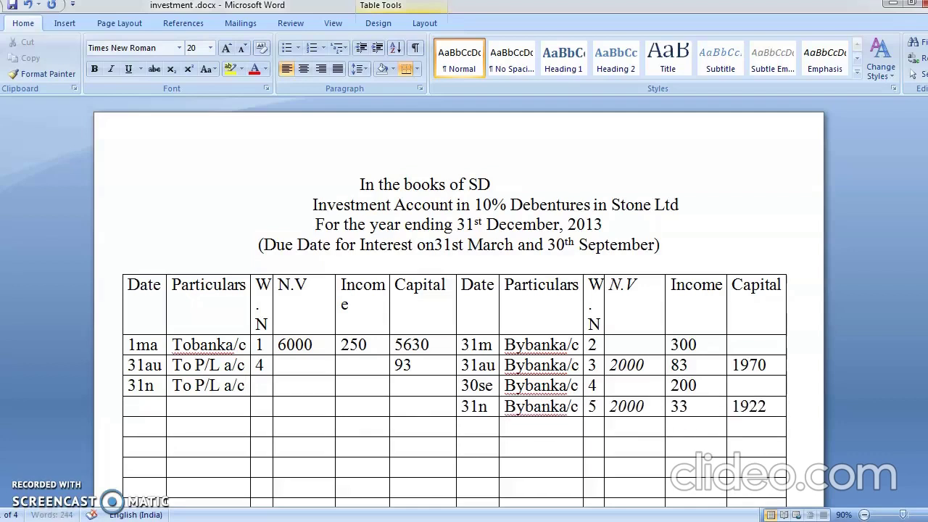
{"action": "key", "text": "Tab"}
{"action": "type", "text": "6"}
{"action": "key", "text": "Tab"}
{"action": "key", "text": "Tab"}
{"action": "type", "text": "45"}
Check the working note numbers against the notes and change the W.N of the credit-side 30se bank entry to 5
{"action": "key", "text": "Page_Down"}
{"action": "key", "text": "Page_Down"}
{"action": "key", "text": "Page_Down"}
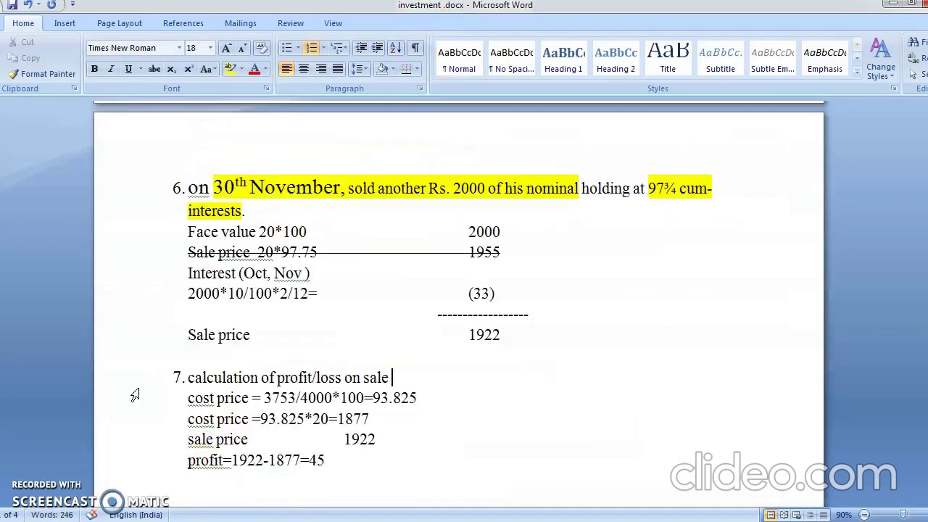
{"action": "key", "text": "Page_Up"}
{"action": "key", "text": "Page_Up"}
{"action": "key", "text": "Page_Up"}
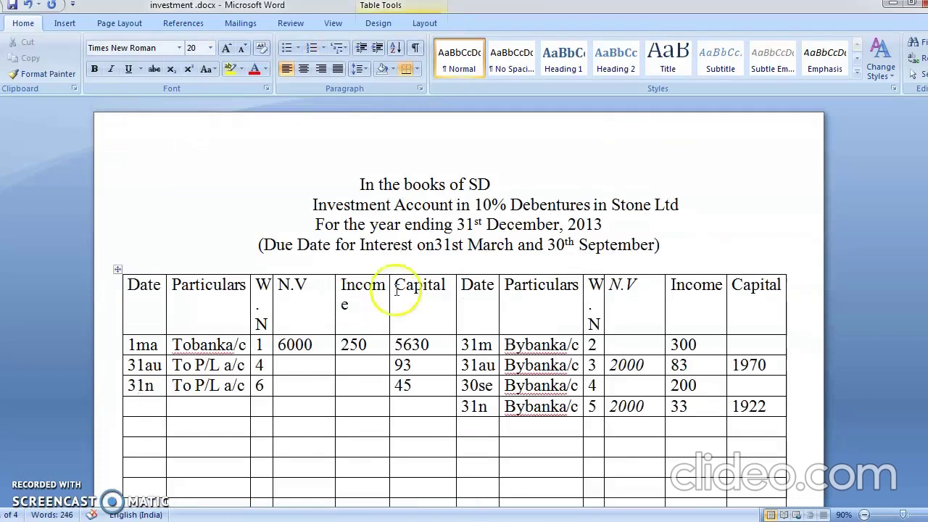
{"action": "left_click", "coordinate": [598, 386]}
{"action": "key", "text": "BackSpace"}
{"action": "type", "text": "5"}
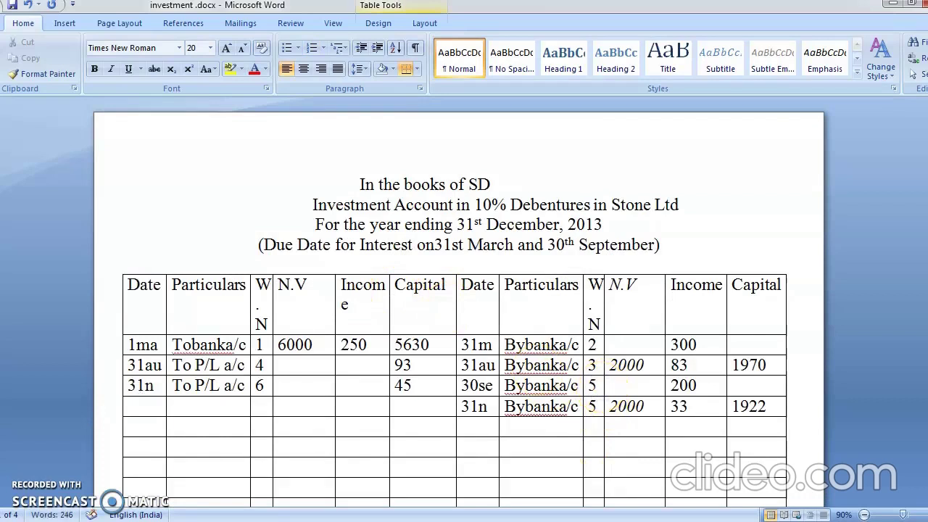
Change the W.N of the credit-side 31n bank entry to 6 and of the debit-side 31n P/L entry to 7
{"action": "left_click", "coordinate": [599, 406]}
{"action": "key", "text": "BackSpace"}
{"action": "type", "text": "6"}
{"action": "left_click", "coordinate": [264, 385]}
{"action": "key", "text": "BackSpace"}
{"action": "type", "text": "7"}
Review the requirements of Problem no 10 in the investment accounts question document and return to the investment account
{"action": "mouse_move", "coordinate": [392, 521]}
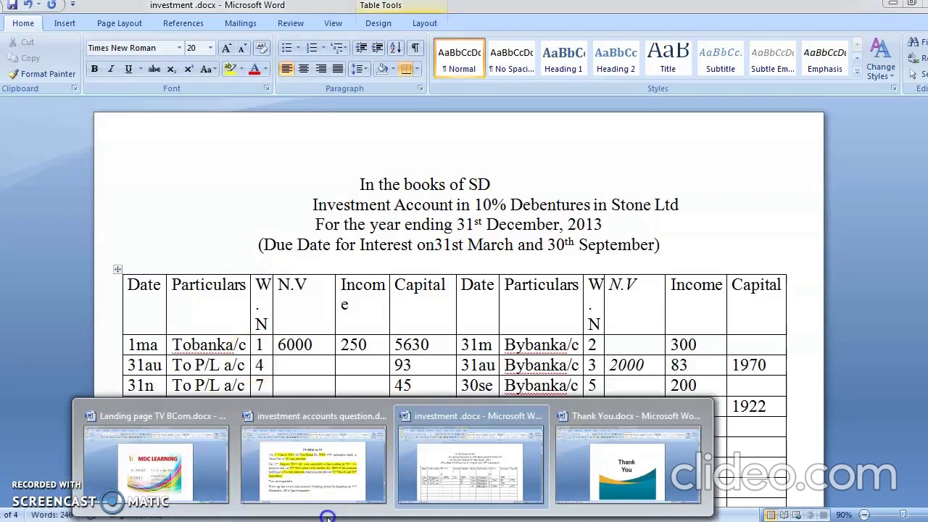
{"action": "left_click", "coordinate": [316, 475]}
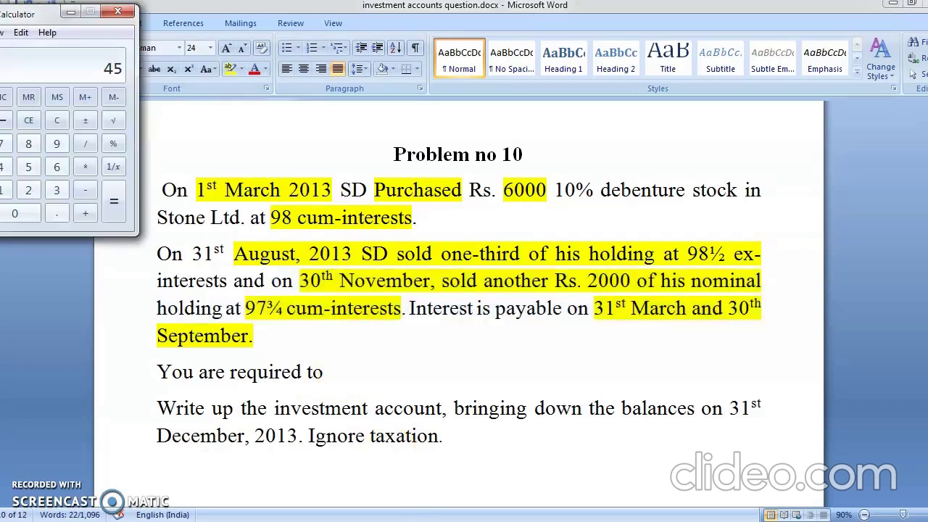
{"action": "mouse_move", "coordinate": [404, 464]}
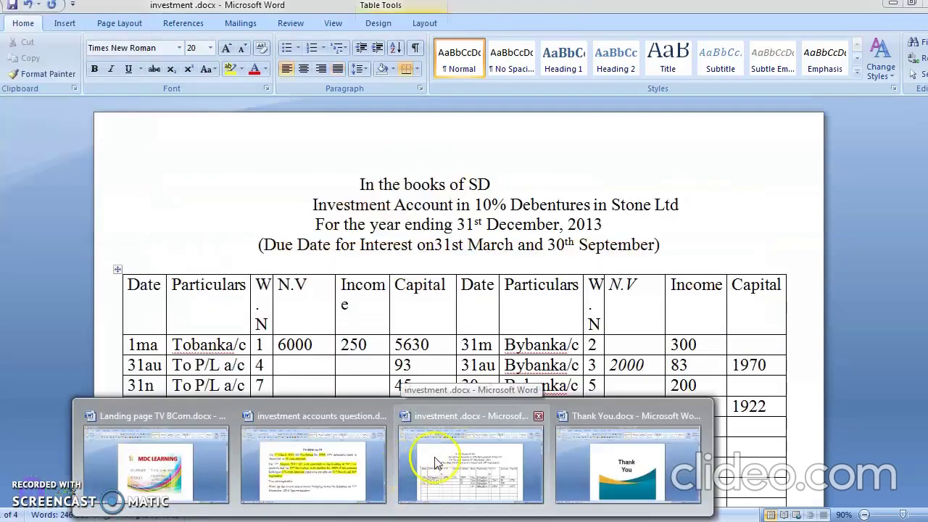
{"action": "left_click", "coordinate": [435, 464]}
Enter the closing balance row on the credit side with date "31d", particulars "To bal c/d" and N.V 2000
{"action": "left_click", "coordinate": [468, 482]}
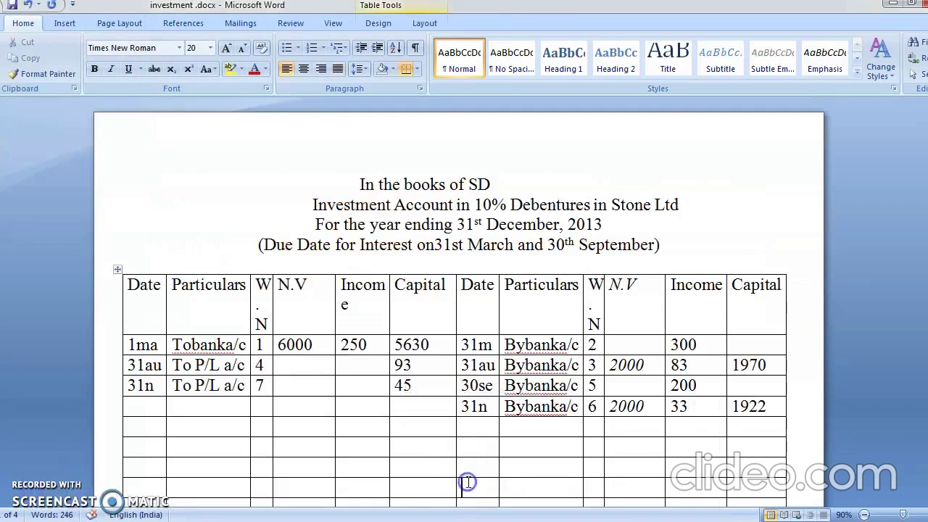
{"action": "type", "text": "31d"}
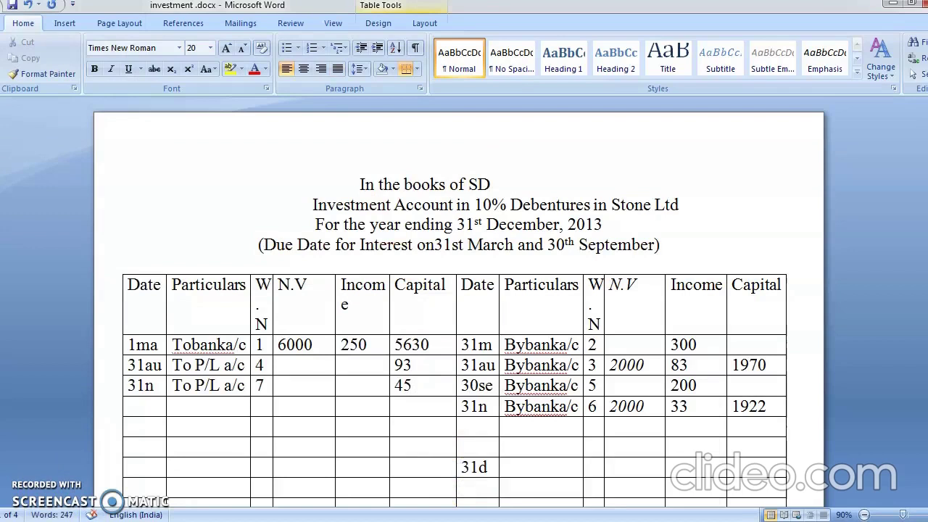
{"action": "key", "text": "Tab"}
{"action": "type", "text": "To bal c/d"}
{"action": "key", "text": "Tab"}
{"action": "key", "text": "Tab"}
{"action": "type", "text": "2000"}
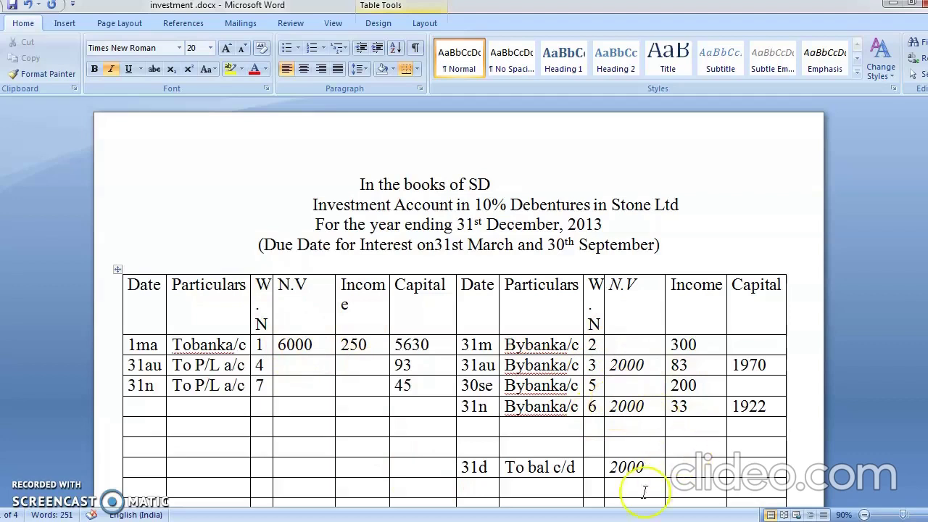
Recheck the sale and interest dates of Problem no 10 in the investment accounts question document, and return to the investment account
{"action": "mouse_move", "coordinate": [360, 520]}
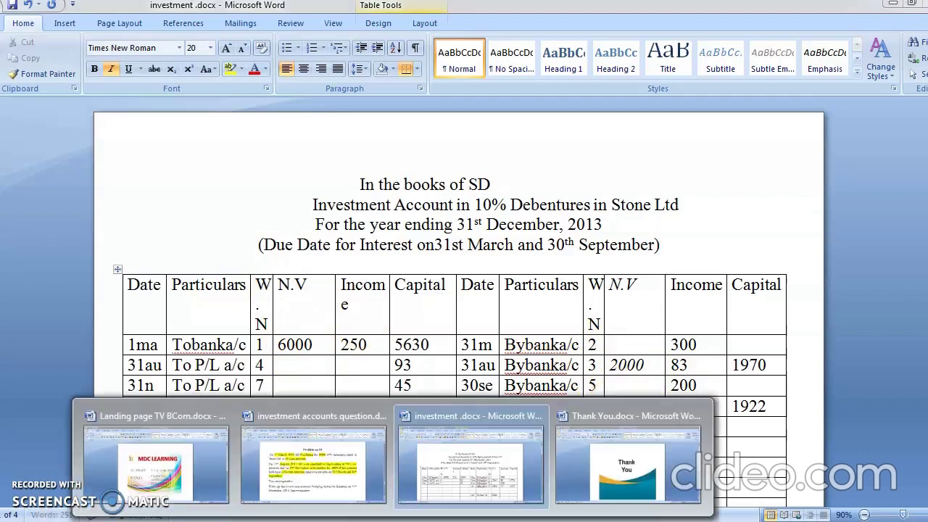
{"action": "left_click", "coordinate": [337, 502]}
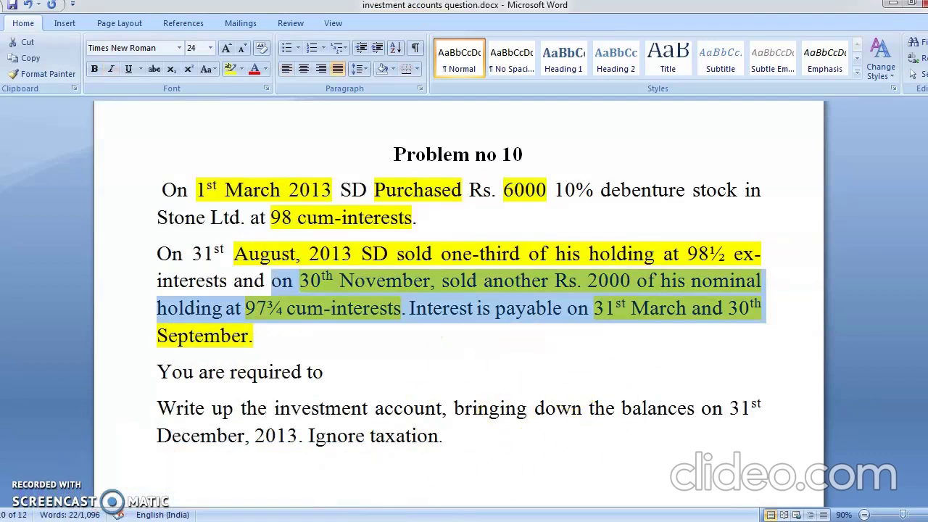
{"action": "left_click", "coordinate": [360, 520]}
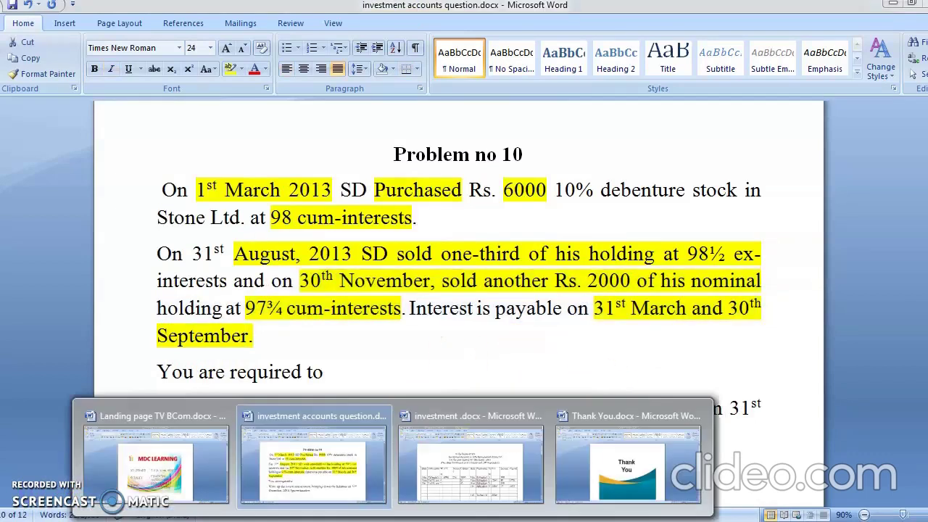
{"action": "left_click", "coordinate": [502, 455]}
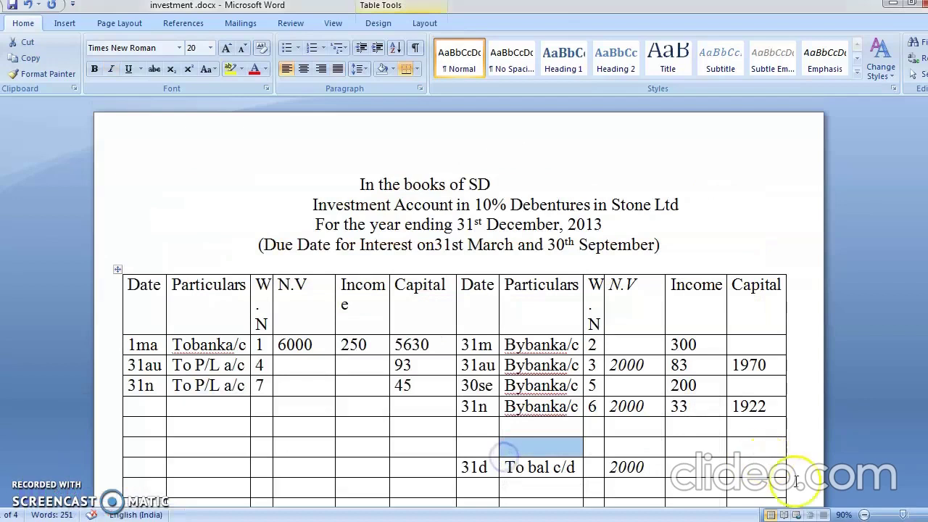
Enter 6000 as the debit-side N.V total in the row below the closing balance row
{"action": "left_click", "coordinate": [763, 457]}
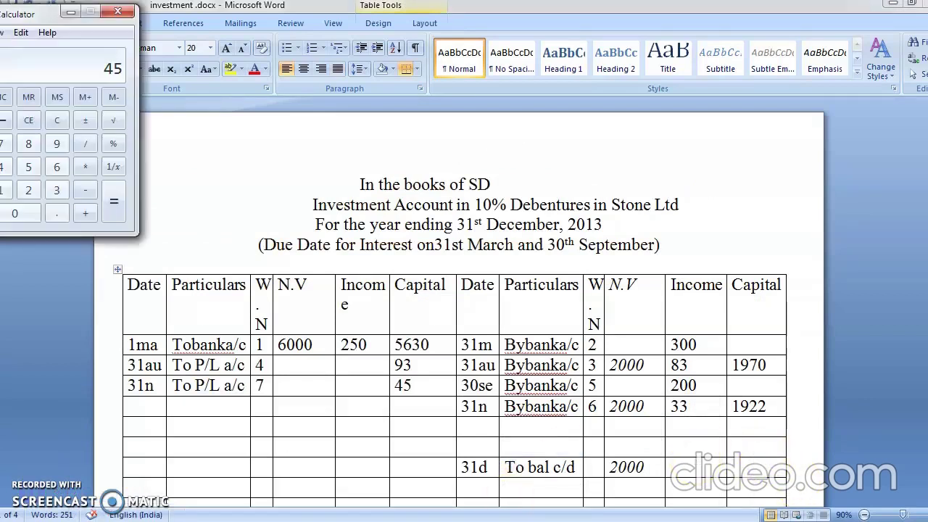
{"action": "mouse_move", "coordinate": [359, 519]}
{"action": "left_click", "coordinate": [409, 519]}
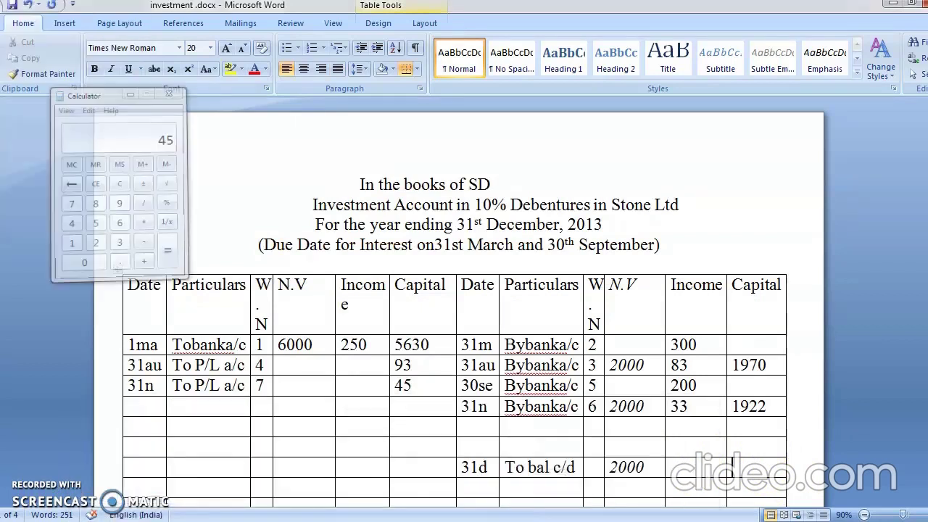
{"action": "left_click", "coordinate": [306, 489]}
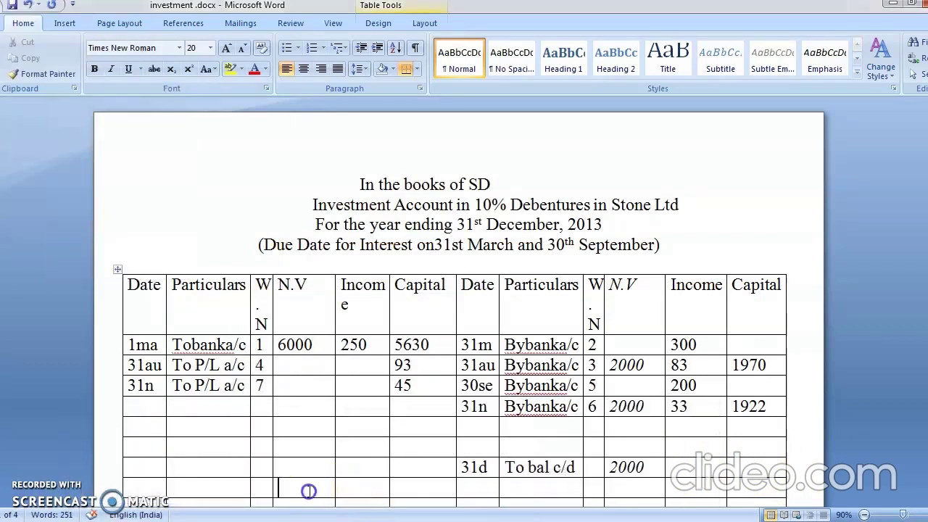
{"action": "type", "text": "6000"}
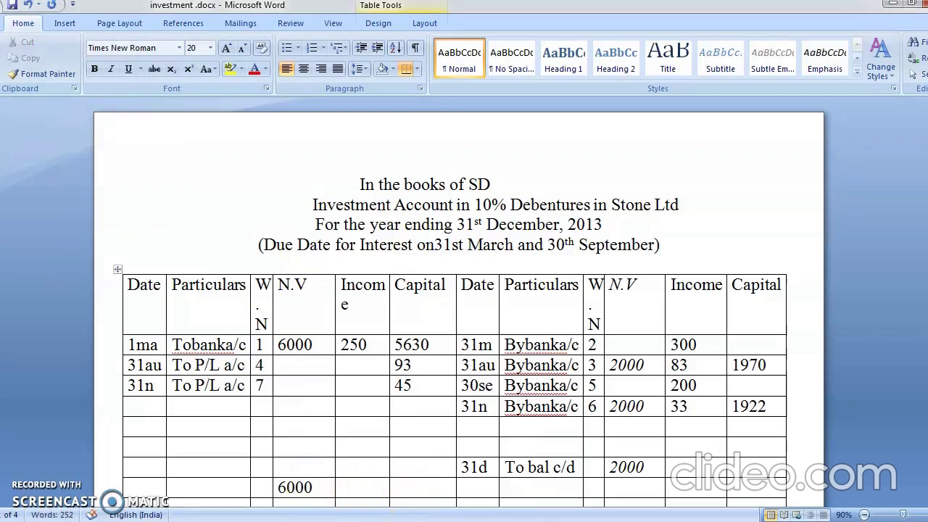
Calculate 5630 + 93 + 45 - 1970 - 1922 in Calculator and enter 1876 as the Capital of the closing balance row
{"action": "key", "text": "alt+Tab"}
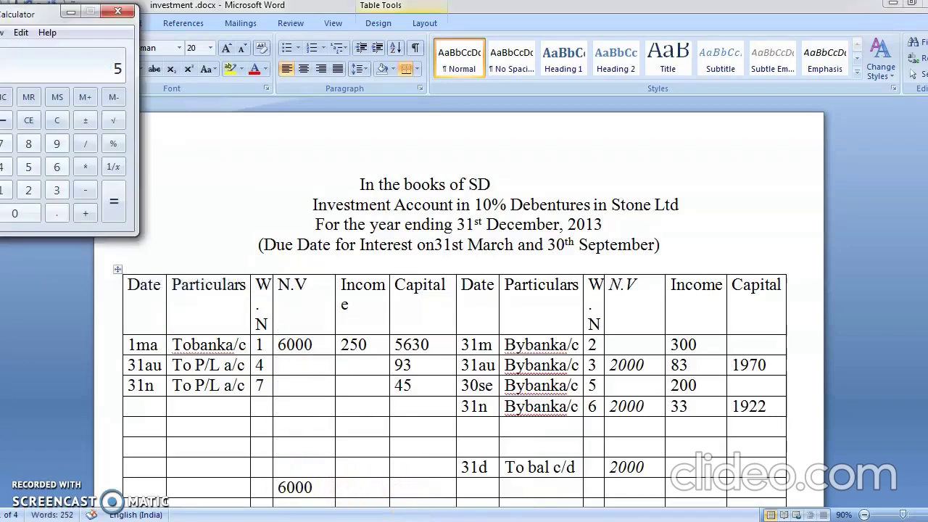
{"action": "type", "text": "30 + 93"}
{"action": "key", "text": "plus"}
{"action": "type", "text": "45"}
{"action": "key", "text": "minus"}
{"action": "type", "text": "1970"}
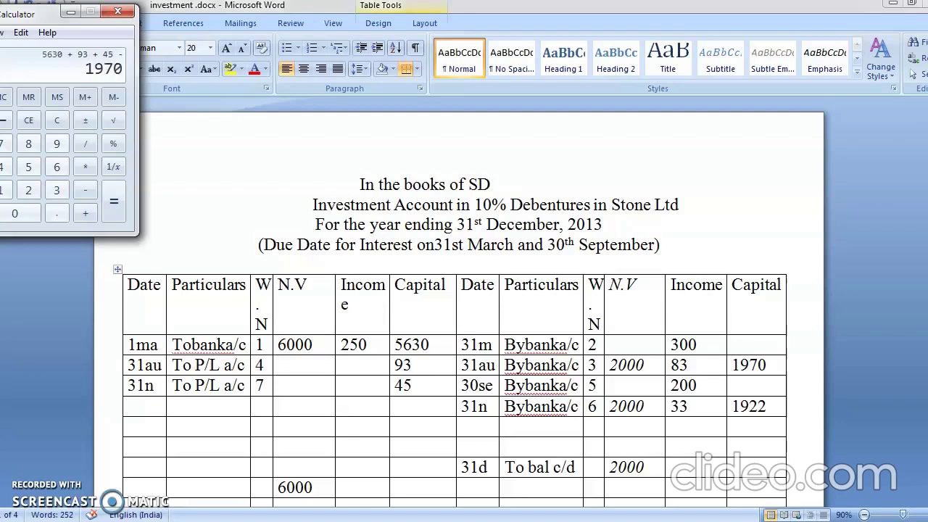
{"action": "key", "text": "minus"}
{"action": "type", "text": "1922"}
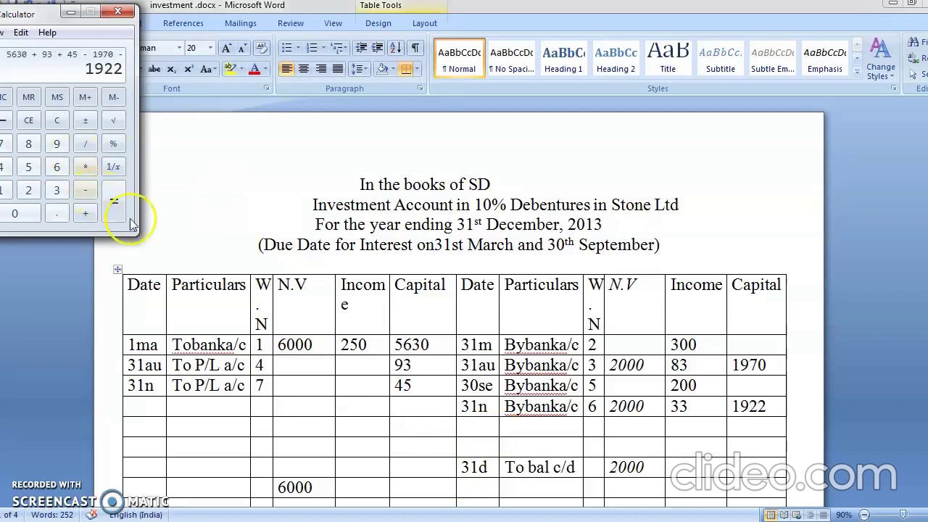
{"action": "left_click", "coordinate": [115, 201]}
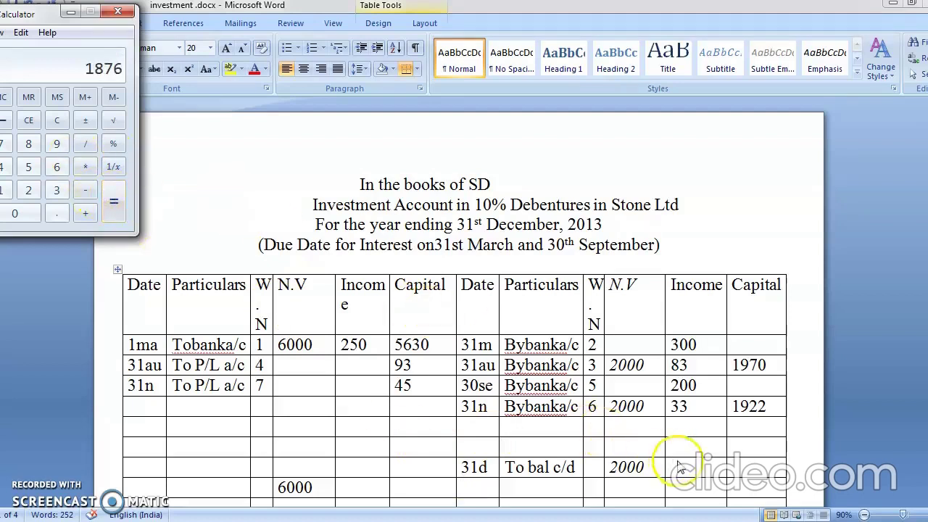
{"action": "left_click", "coordinate": [698, 493]}
{"action": "left_click", "coordinate": [737, 467]}
{"action": "type", "text": "1876"}
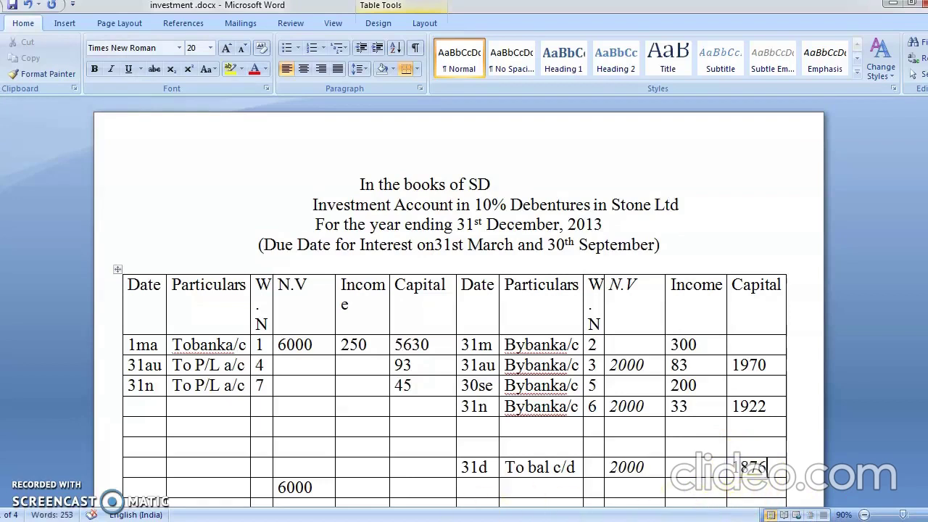
Add 5630 + 93 + 45 in Calculator and enter 5768 as the Capital total on both the debit and credit sides
{"action": "key", "text": "alt+Tab"}
{"action": "type", "text": "5630 + 93 + 45"}
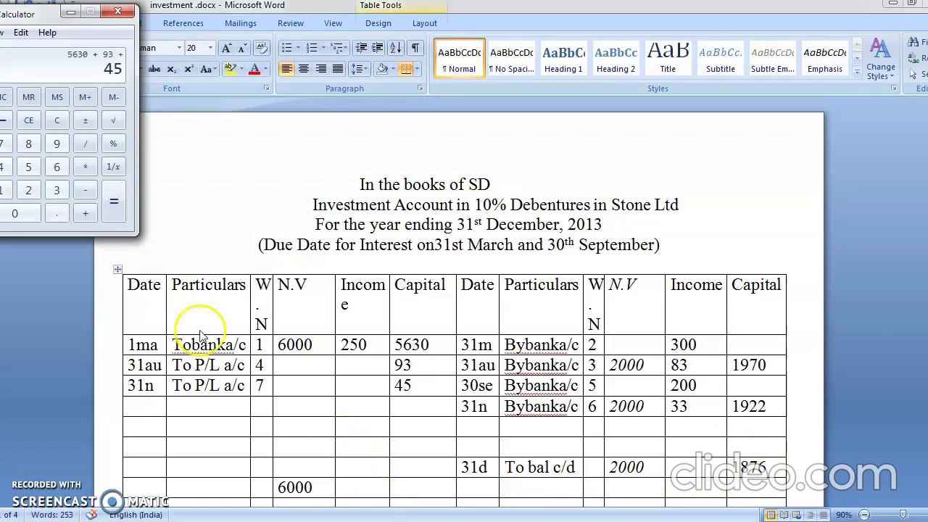
{"action": "left_click", "coordinate": [114, 200]}
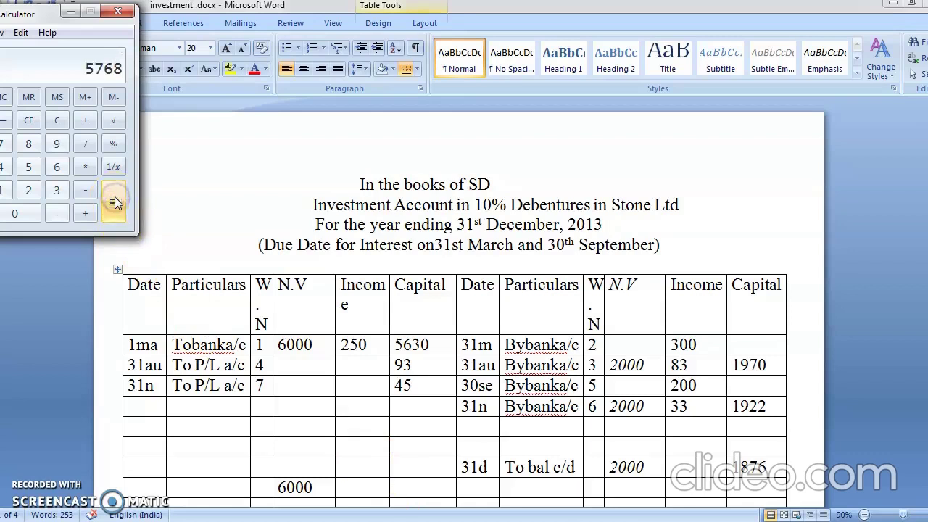
{"action": "left_click", "coordinate": [420, 488]}
{"action": "type", "text": "5768"}
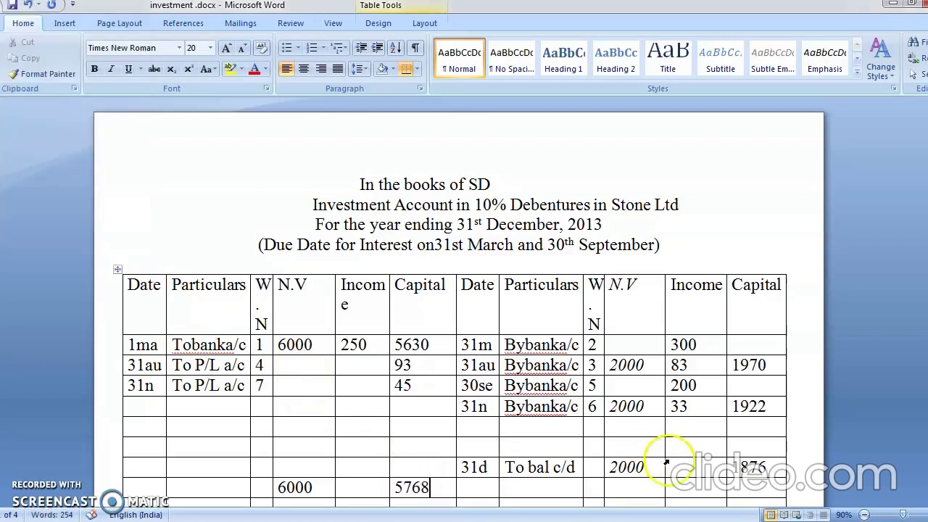
{"action": "left_click", "coordinate": [738, 491]}
{"action": "type", "text": "5768"}
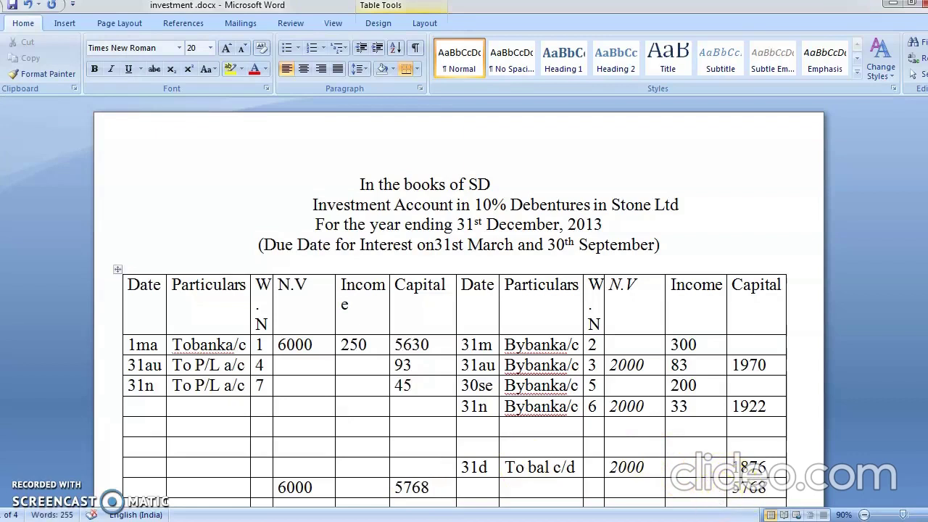
Verify the credit-side Capital total by adding 1970 + 1922 + 1876 in Calculator, and return to the investment account
{"action": "key", "text": "alt+Tab"}
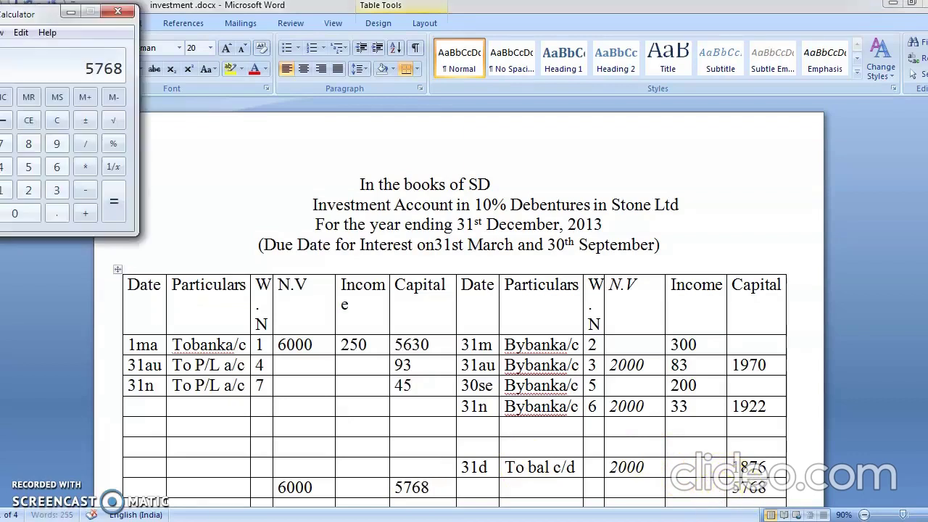
{"action": "type", "text": "1970 + 1922"}
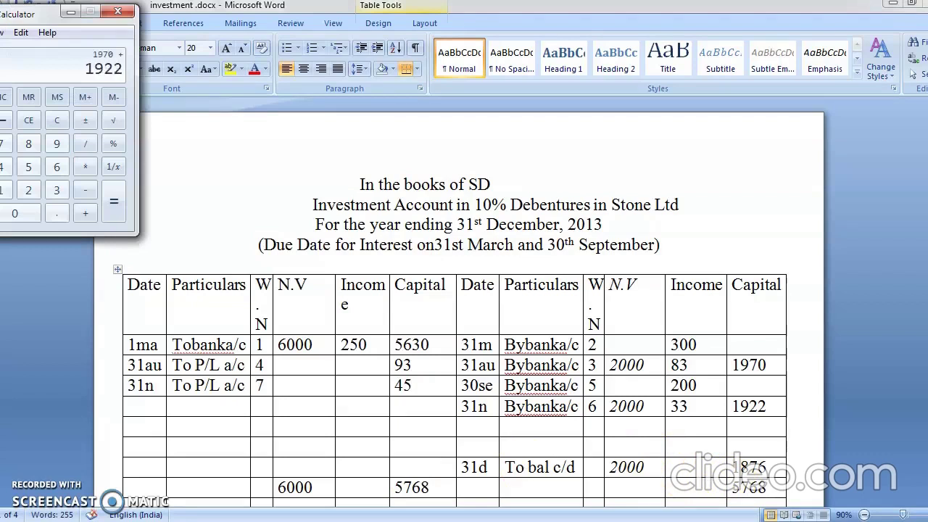
{"action": "type", "text": " + 1876"}
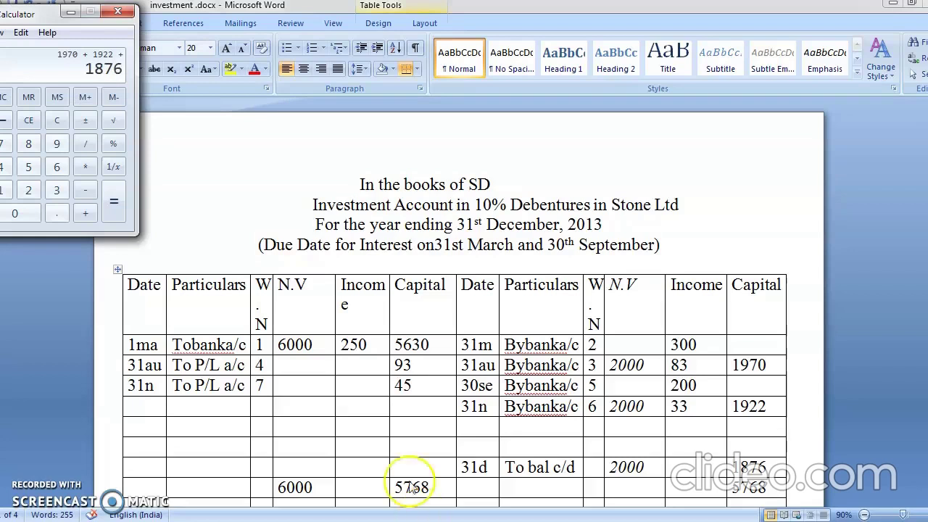
{"action": "left_click", "coordinate": [114, 201]}
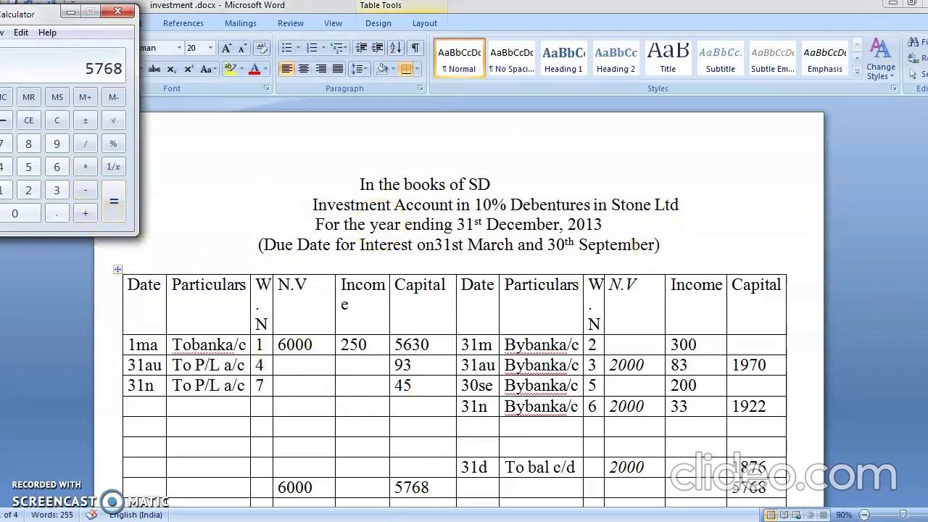
{"action": "left_click", "coordinate": [767, 487]}
Set the W.N of the 31d closing balance row to 7
{"action": "scroll", "coordinate": [464, 304], "scroll_direction": "down", "scroll_amount": 2}
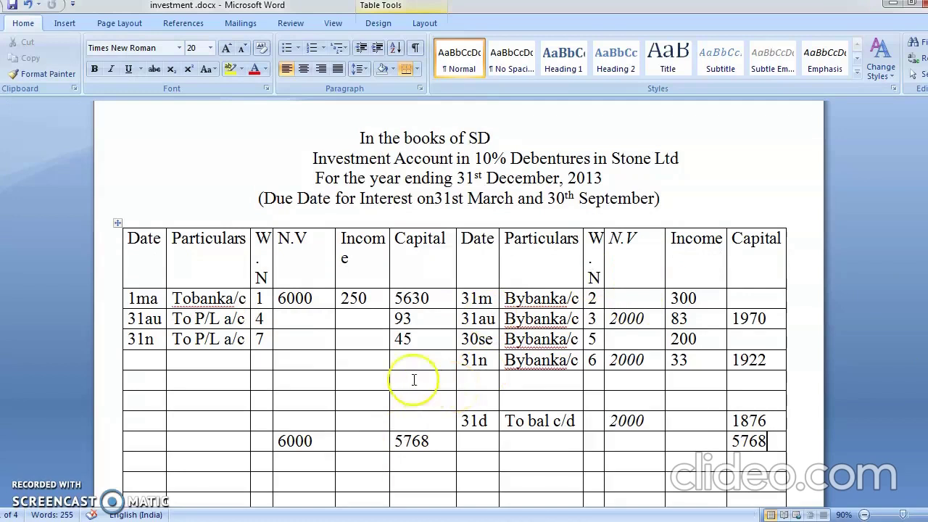
{"action": "left_click", "coordinate": [601, 424]}
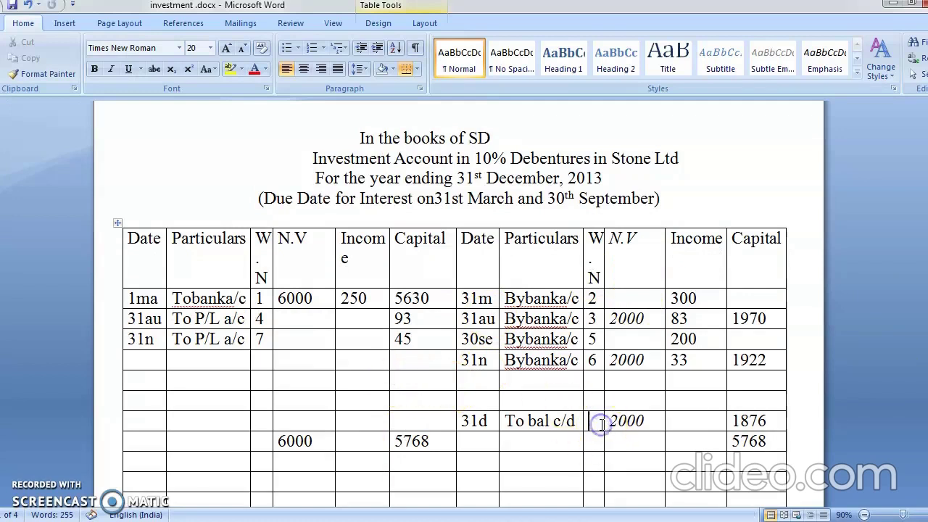
{"action": "type", "text": "7"}
Calculate the closing balance's interest as 200 / 12 * 3 in Calculator and enter 50 in the Income column of the closing balance row
{"action": "key", "text": "alt+Tab"}
{"action": "key", "text": "2"}
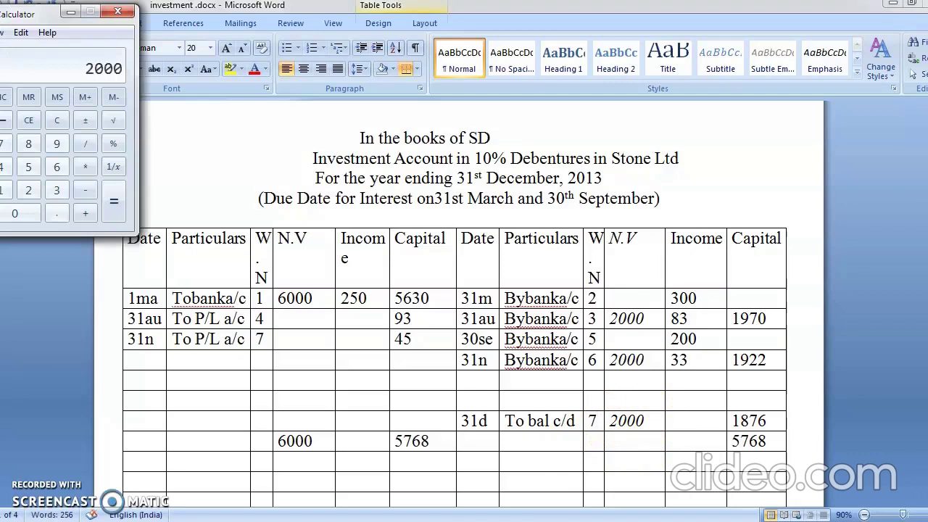
{"action": "key", "text": "asterisk"}
{"action": "key", "text": "1"}
{"action": "left_click", "coordinate": [113, 143]}
{"action": "left_click", "coordinate": [64, 122]}
{"action": "type", "text": "200 / 12 * 3"}
{"action": "left_click", "coordinate": [50, 87]}
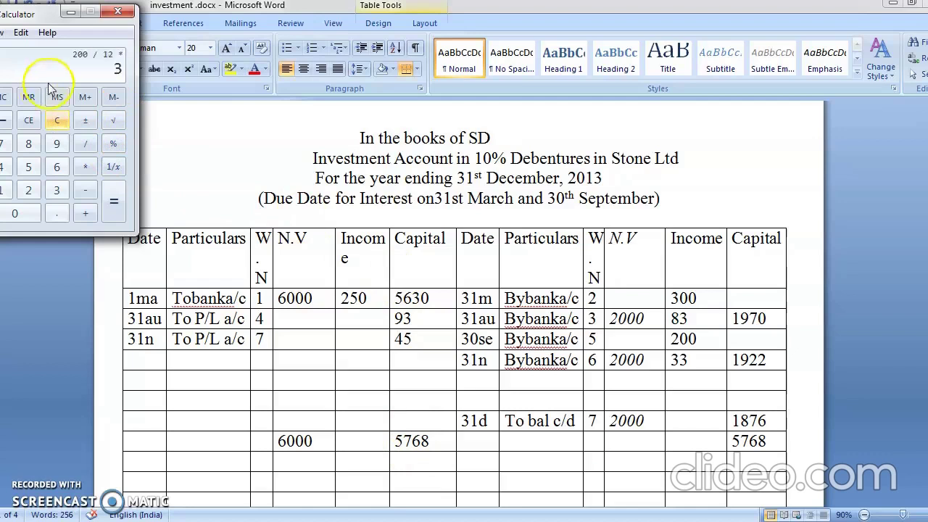
{"action": "left_click", "coordinate": [114, 200]}
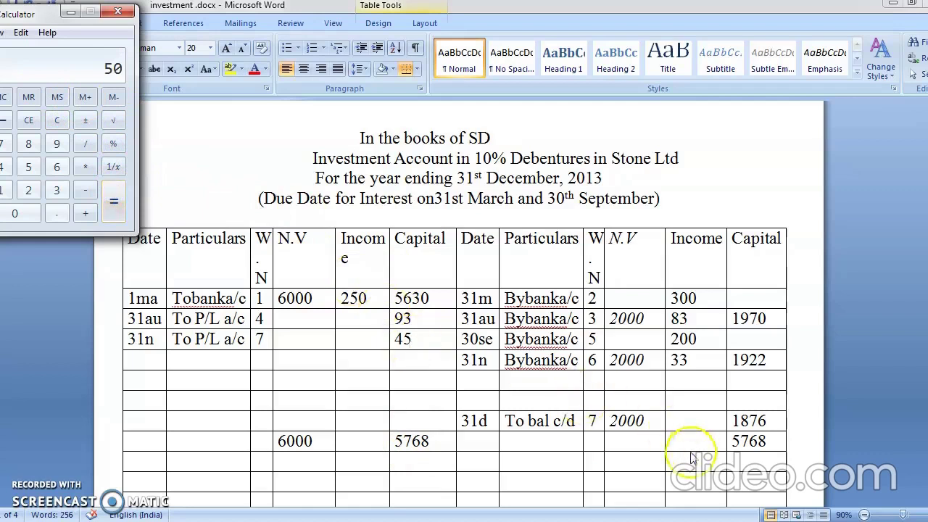
{"action": "left_click", "coordinate": [691, 428]}
{"action": "type", "text": "50"}
Add 300 + 83 + 200 + 33 + 50 in Calculator and enter 666 as the credit-side Income total
{"action": "left_click", "coordinate": [692, 445]}
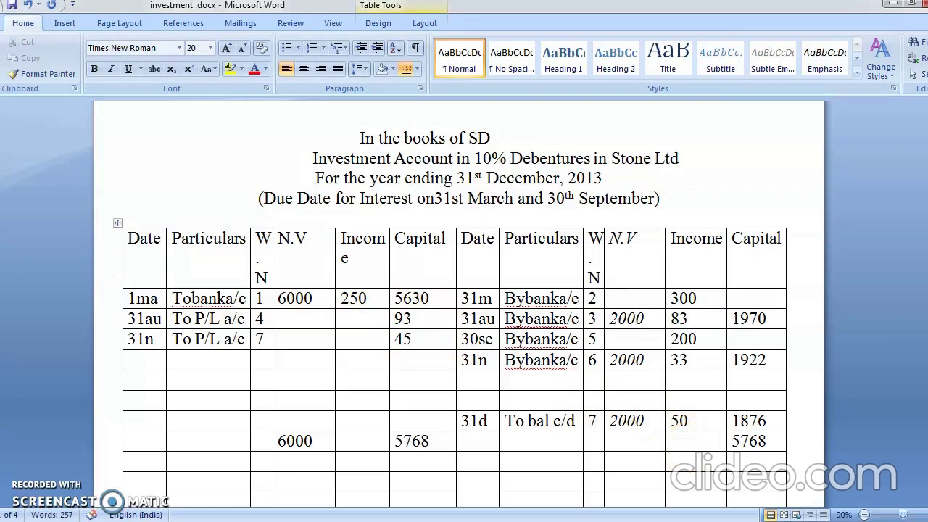
{"action": "key", "text": "alt+Tab"}
{"action": "type", "text": "00"}
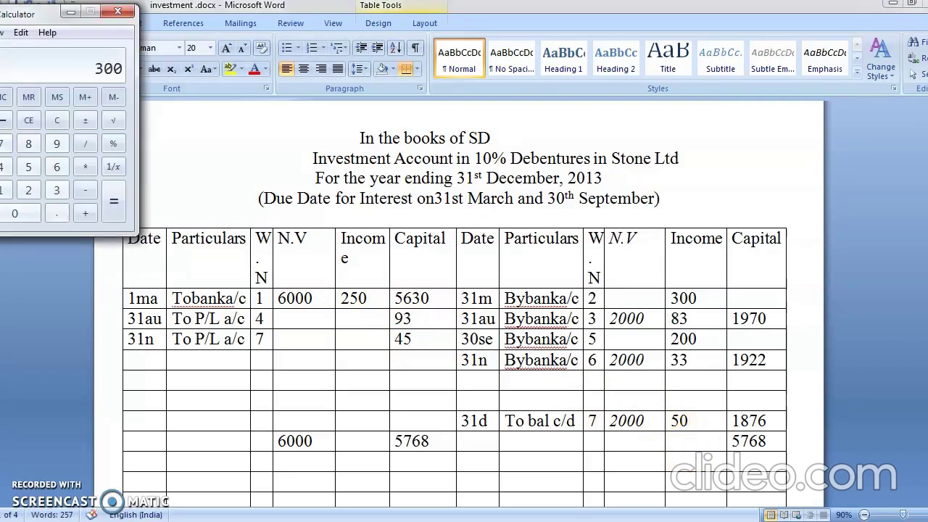
{"action": "type", "text": " + 83 + 200 + 33 +"}
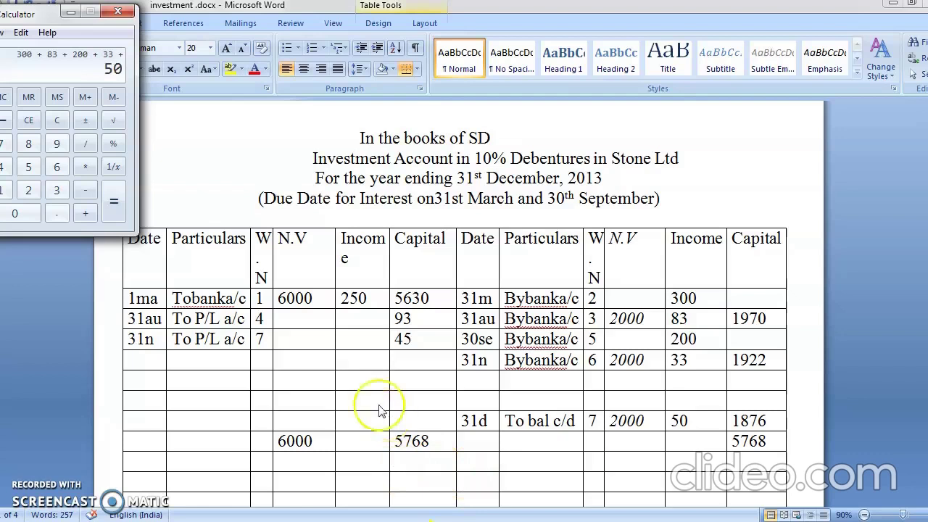
{"action": "left_click", "coordinate": [112, 193]}
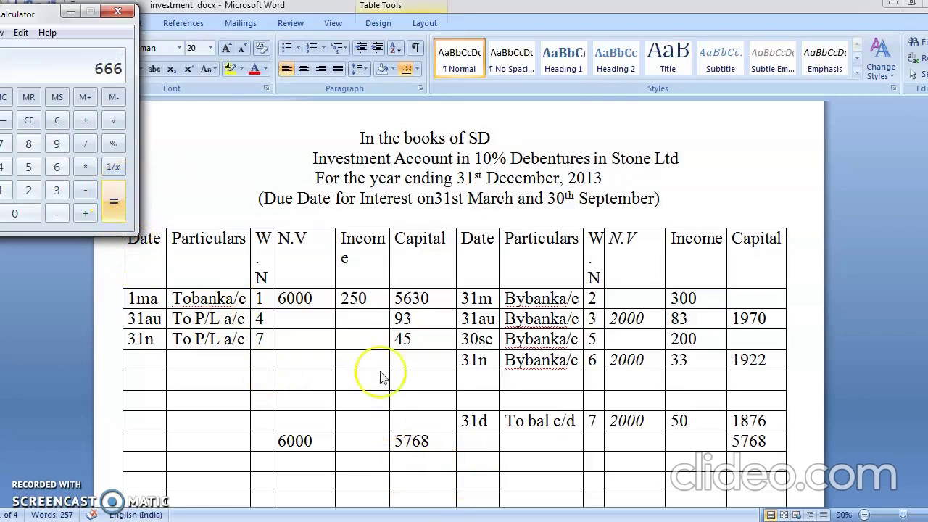
{"action": "left_click", "coordinate": [675, 442]}
{"action": "type", "text": "666"}
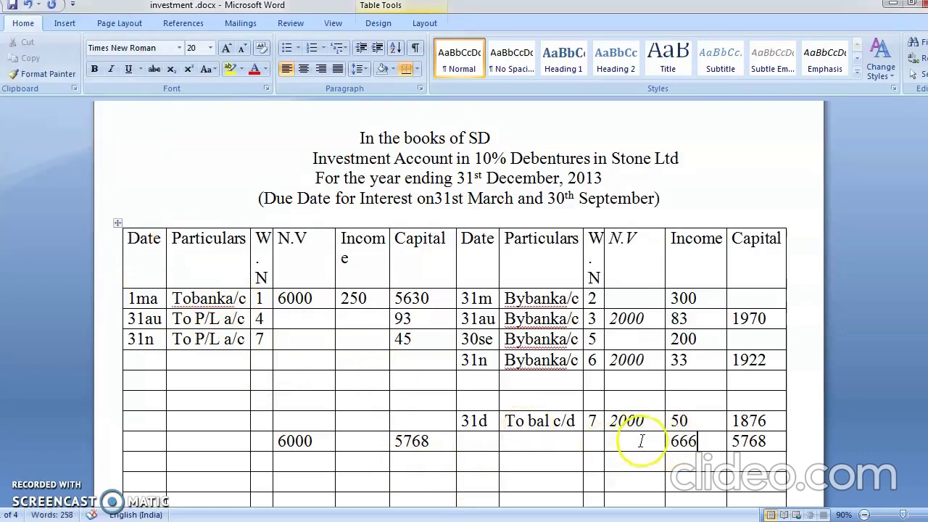
Complete the totals row with 6000 for the credit-side N.V and 666 for the debit-side Income
{"action": "left_click", "coordinate": [628, 444]}
{"action": "type", "text": "6000"}
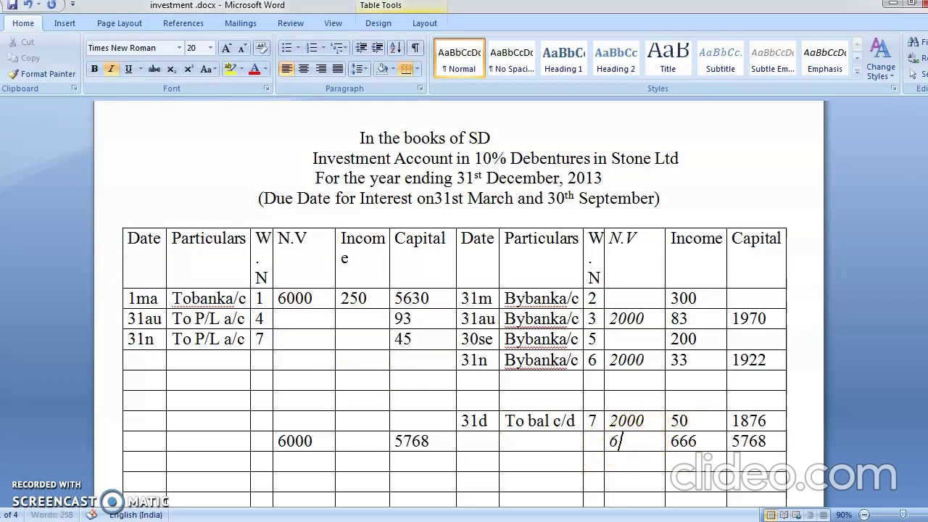
{"action": "left_click", "coordinate": [356, 448]}
{"action": "type", "text": "666"}
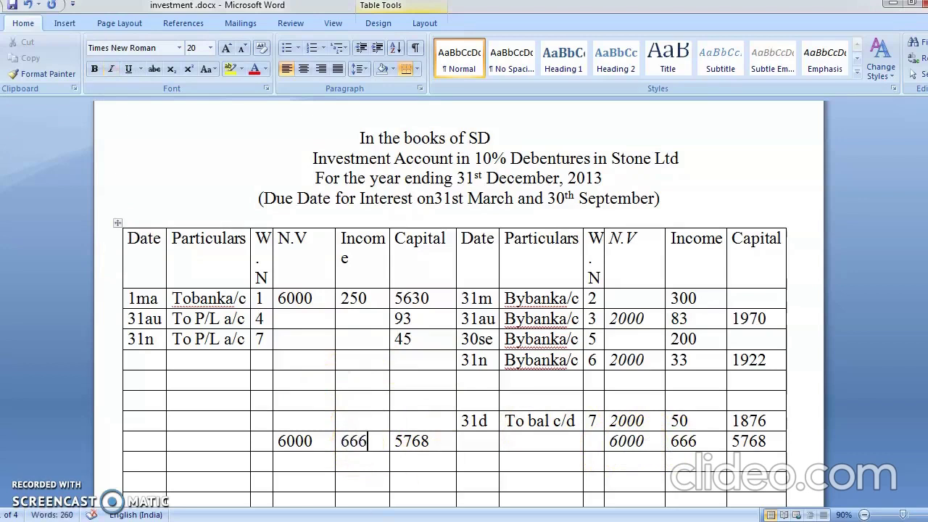
Calculate 666 - 250 in Calculator and enter 416 in the debit-side Income column directly above the totals row
{"action": "mouse_move", "coordinate": [437, 521]}
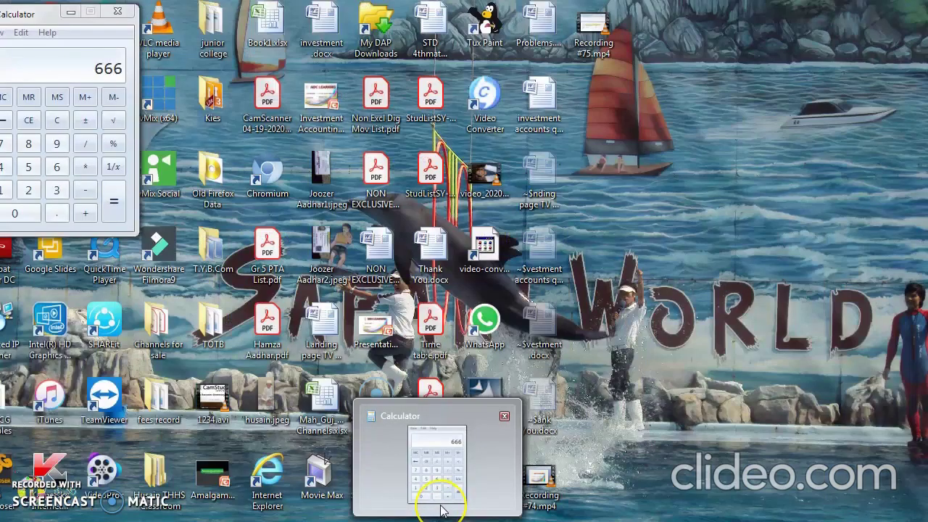
{"action": "left_click", "coordinate": [442, 508]}
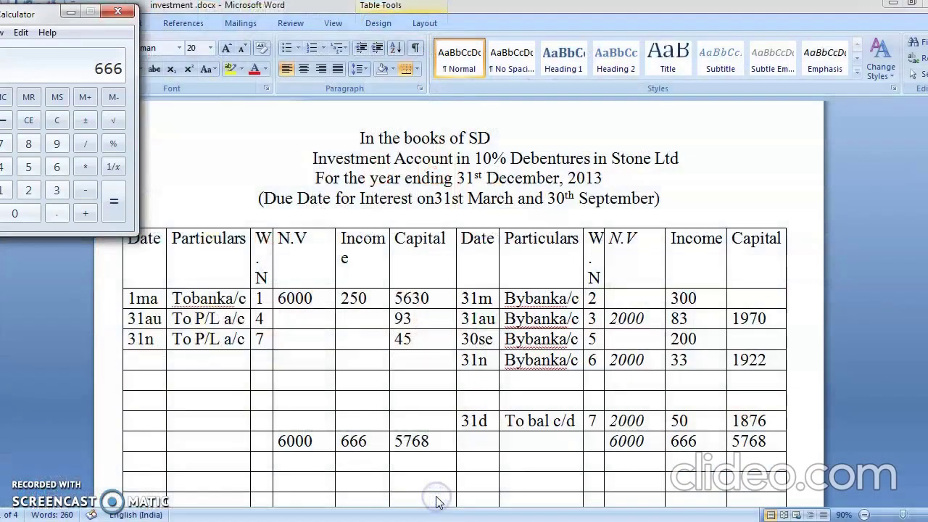
{"action": "type", "text": "250"}
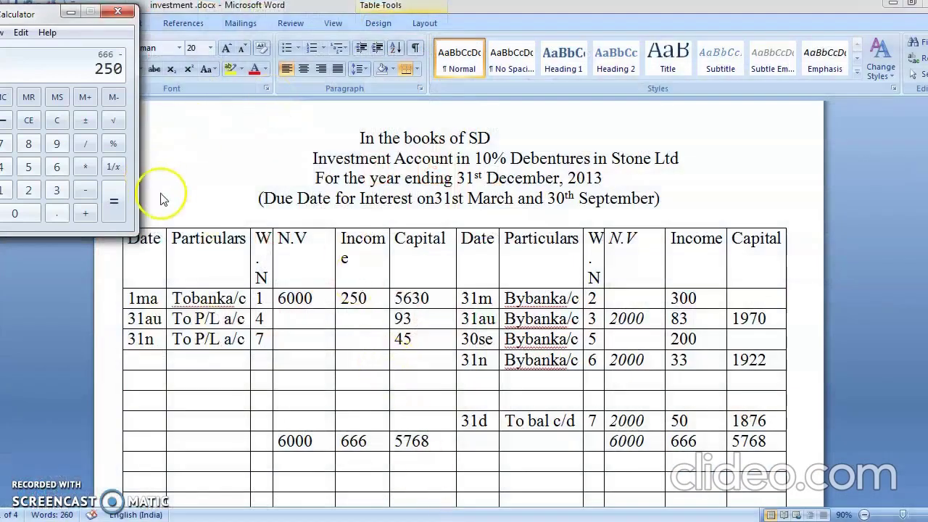
{"action": "left_click", "coordinate": [114, 203]}
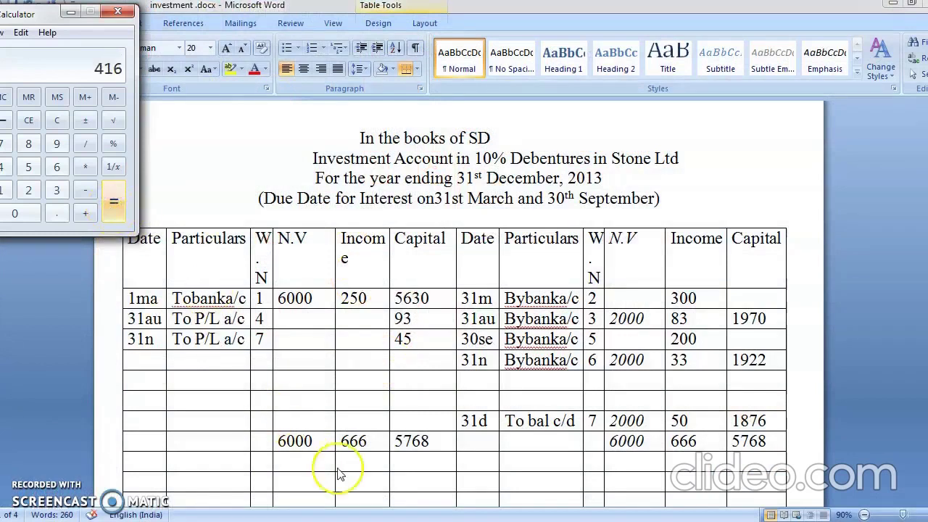
{"action": "left_click", "coordinate": [367, 441]}
{"action": "left_click", "coordinate": [365, 421]}
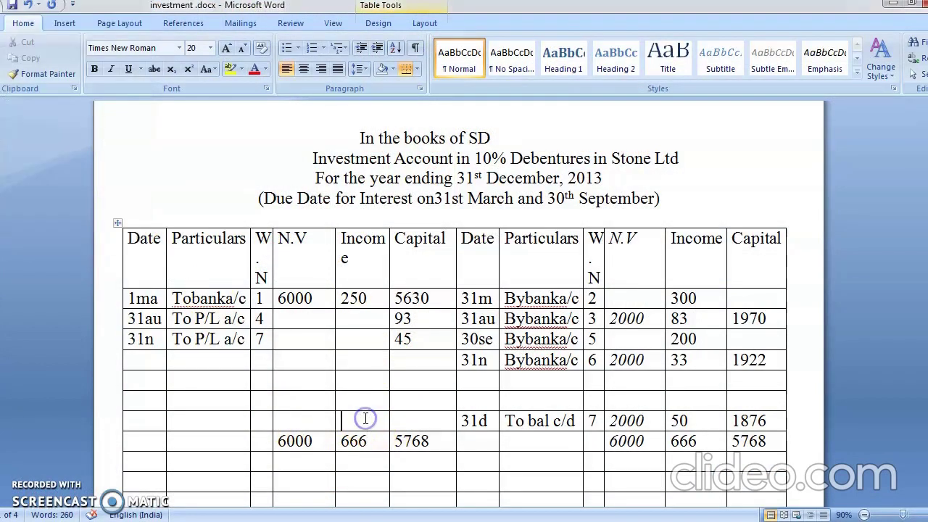
{"action": "type", "text": "416"}
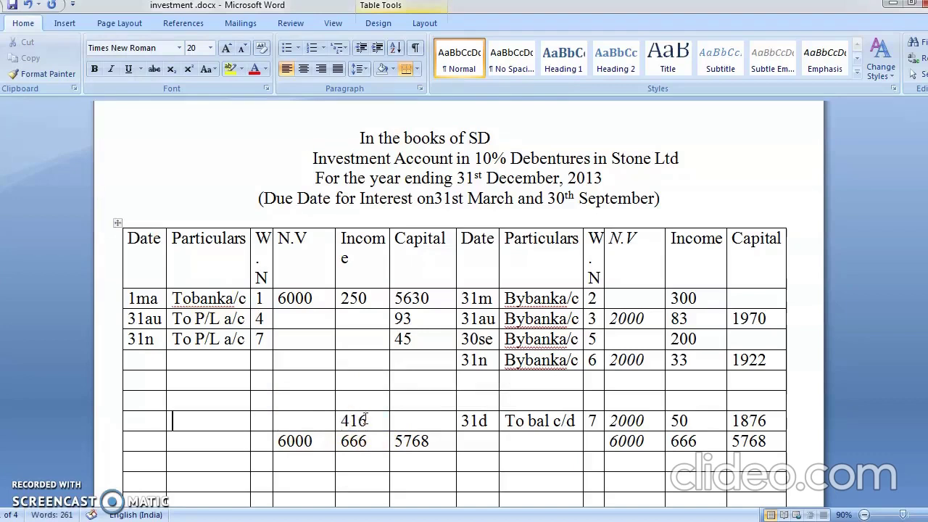
Label the debit-side row of the 416 income with the date 31d and the particulars To P/L a/c
{"action": "left_click", "coordinate": [138, 420]}
{"action": "type", "text": "31d"}
{"action": "key", "text": "Tab"}
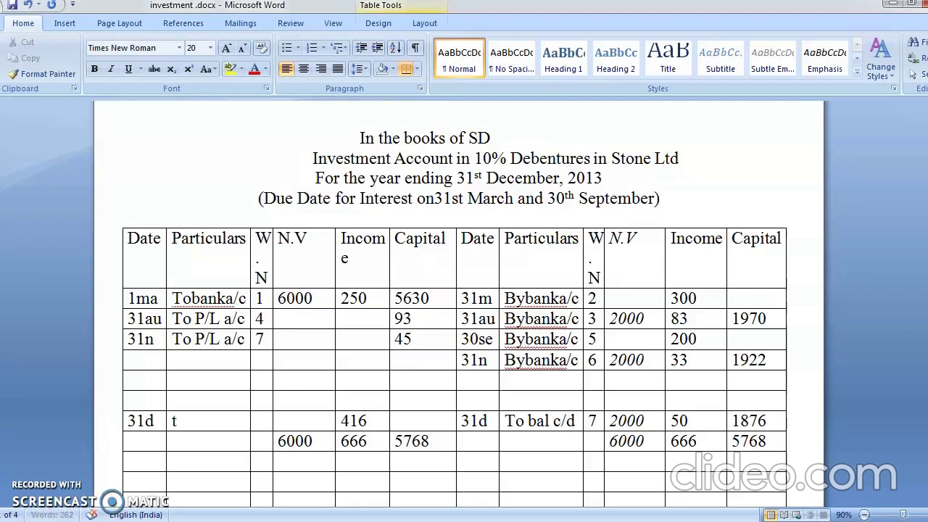
{"action": "type", "text": "To P/L a/c"}
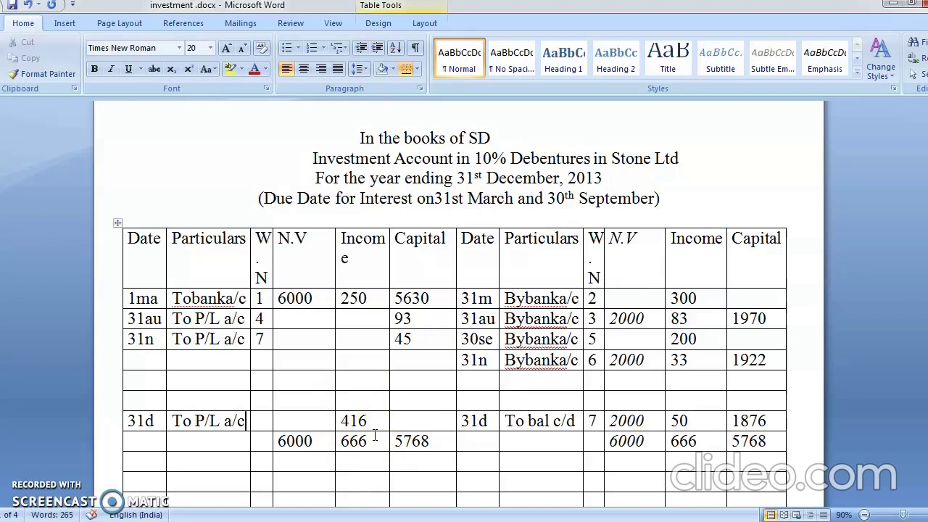
Correct the credit-side closing balance particulars to read By bal c/d
{"action": "left_click", "coordinate": [526, 425]}
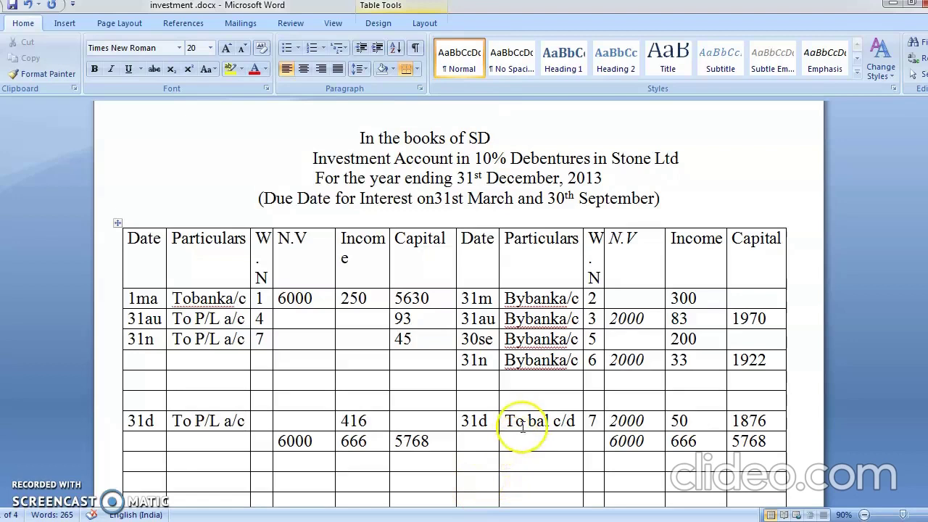
{"action": "key", "text": "BackSpace"}
{"action": "key", "text": "BackSpace"}
{"action": "key", "text": "BackSpace"}
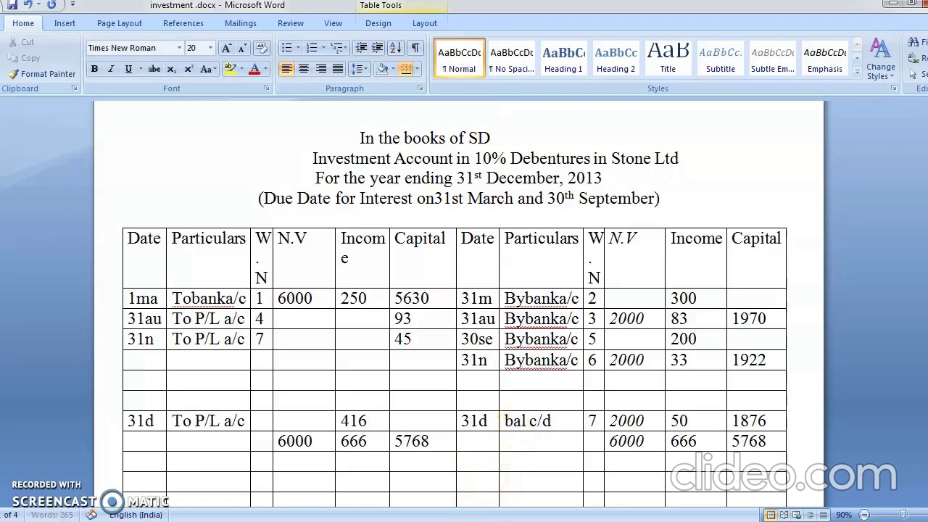
{"action": "type", "text": "By"}
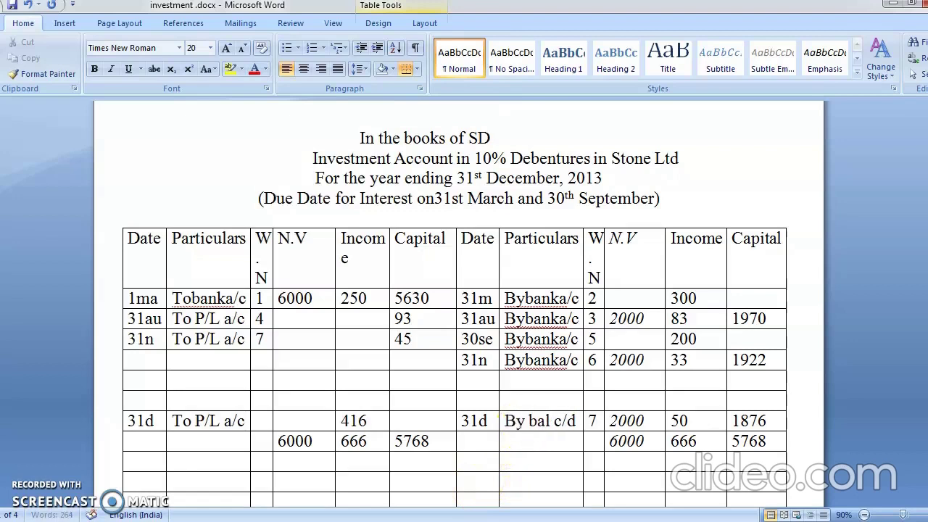
{"action": "left_click", "coordinate": [534, 439]}
Switch to the Thank You.docx document to show its closing page
{"action": "mouse_move", "coordinate": [392, 521]}
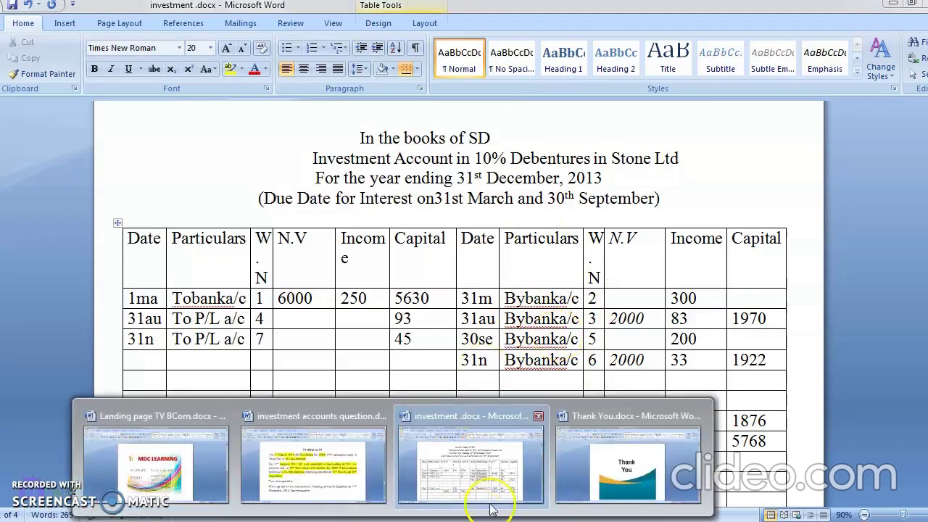
{"action": "mouse_move", "coordinate": [555, 499]}
{"action": "left_click", "coordinate": [586, 479]}
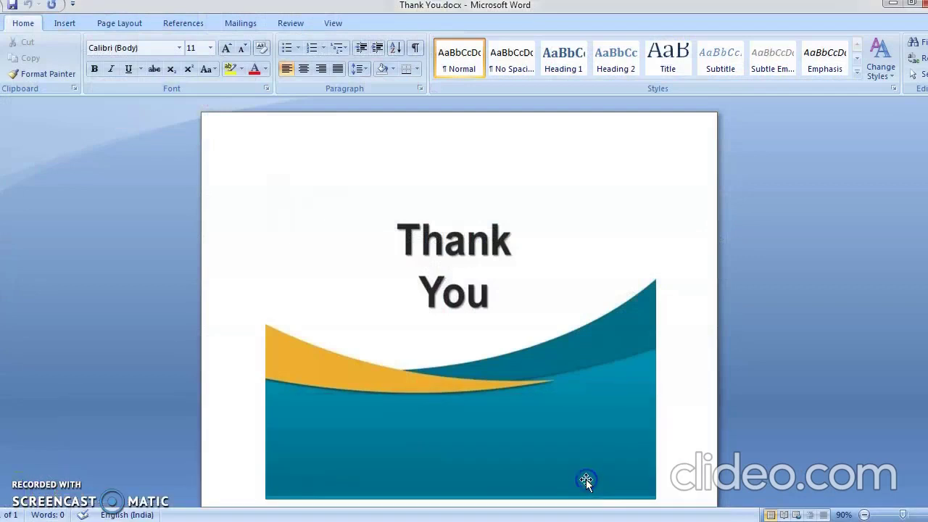